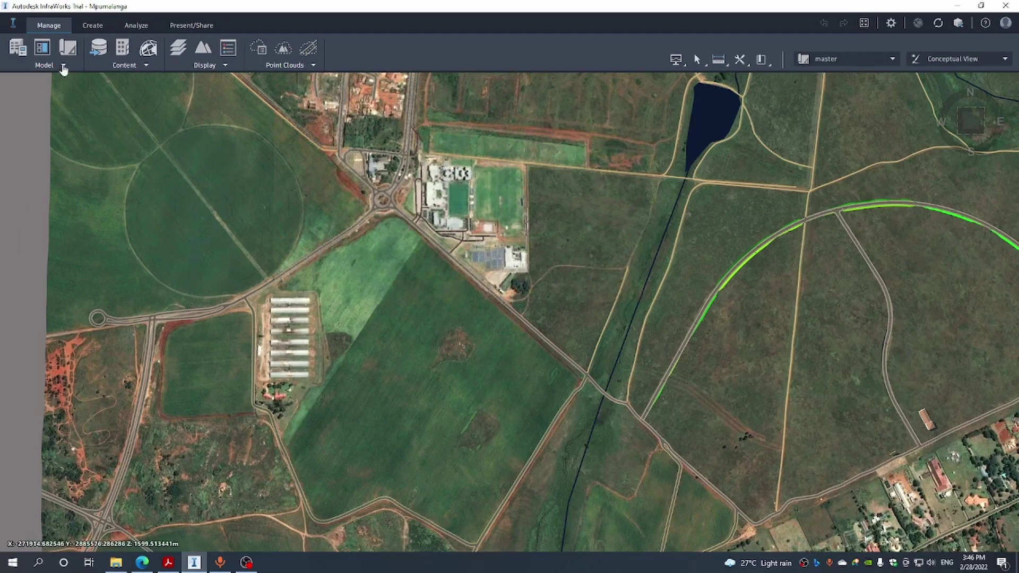
# Start a Planning Road from Create > Transportation using the Sidewalks with Lamps draw style.
pyautogui.click(92, 27)
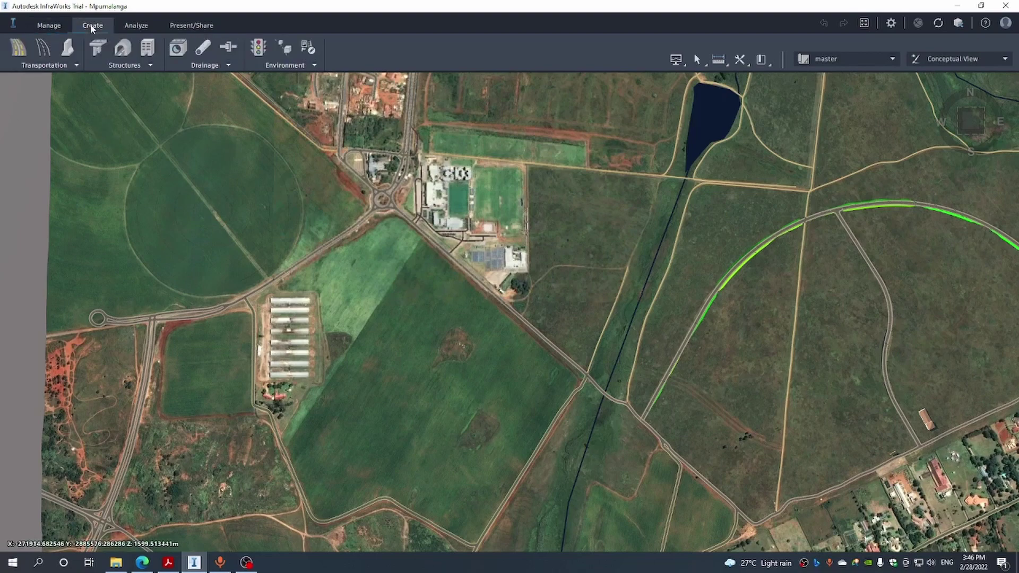
pyautogui.click(75, 65)
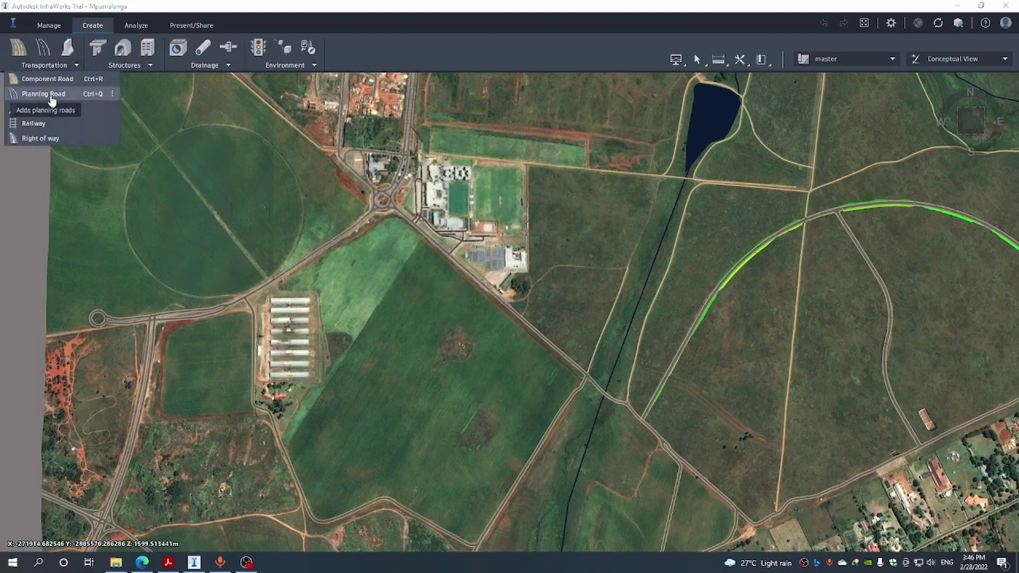
pyautogui.click(51, 96)
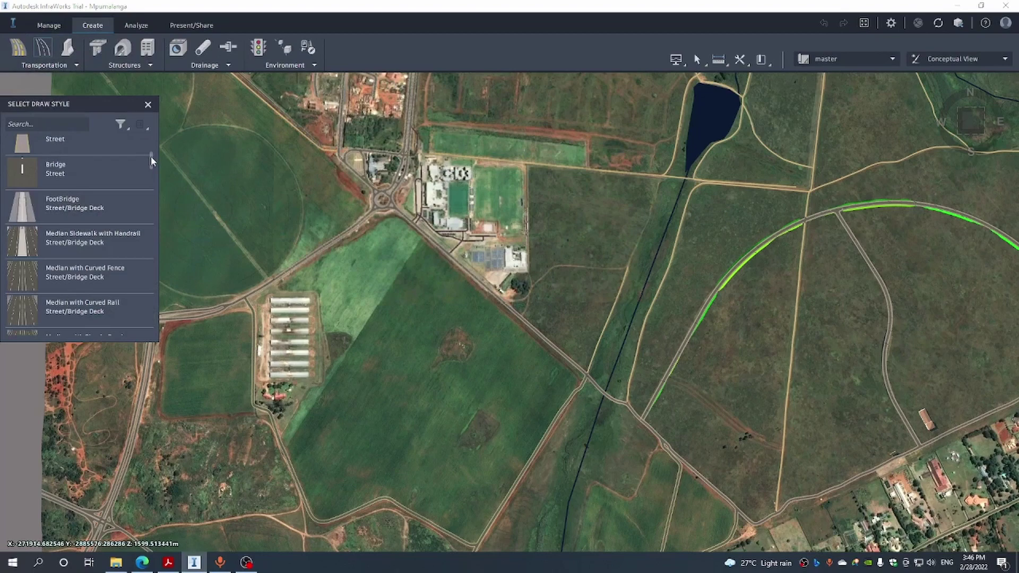
pyautogui.moveTo(151, 156); pyautogui.dragTo(170, 329)
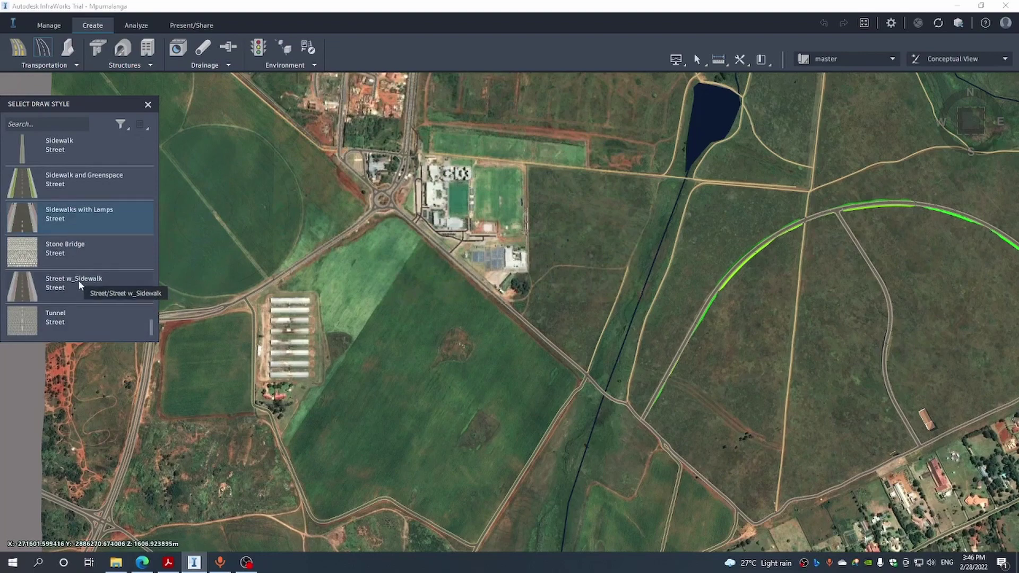
pyautogui.click(66, 285)
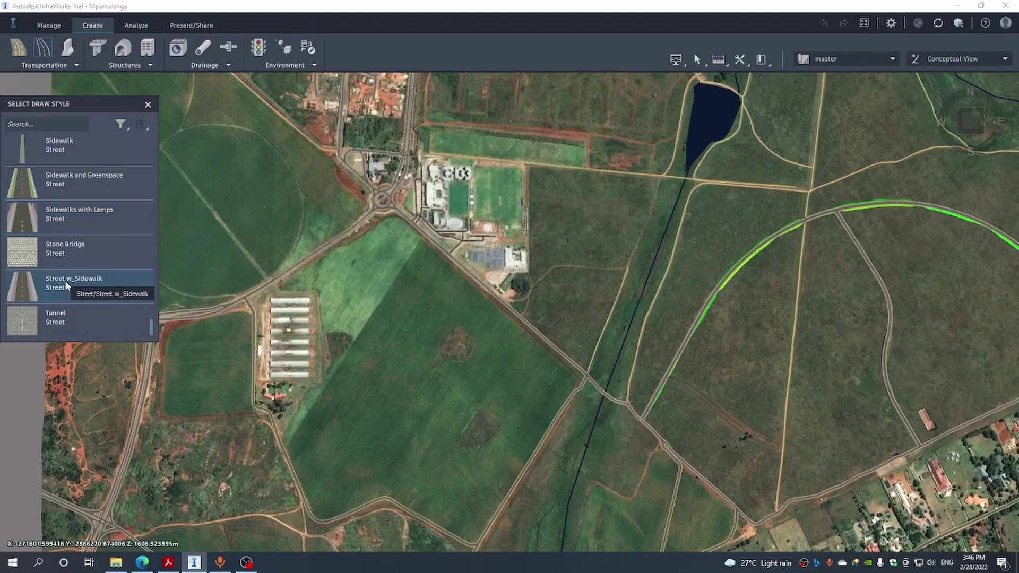
pyautogui.click(60, 215)
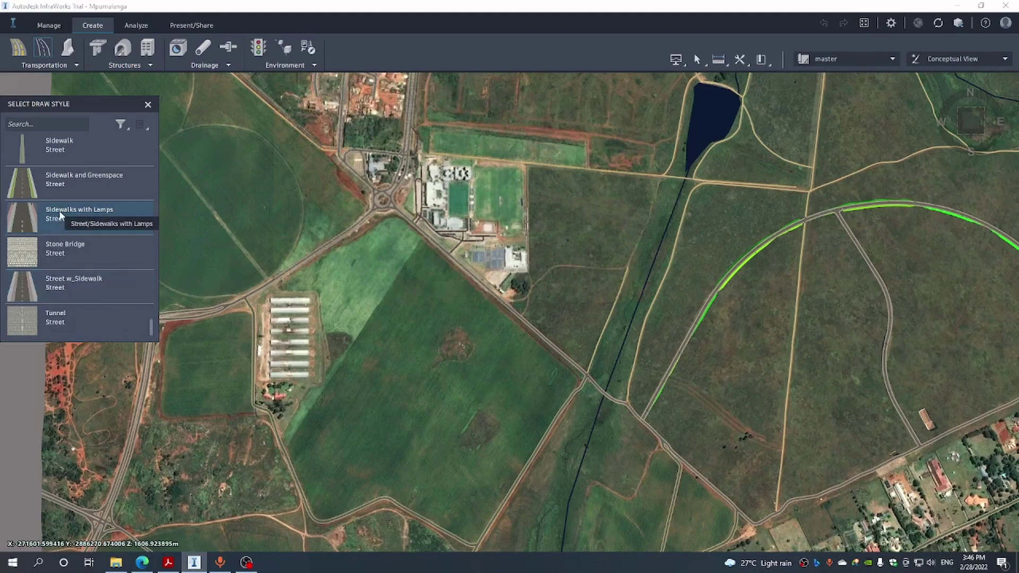
# Sketch a curved road of about 945 m from the northern road to the south-east road.
pyautogui.click(307, 259)
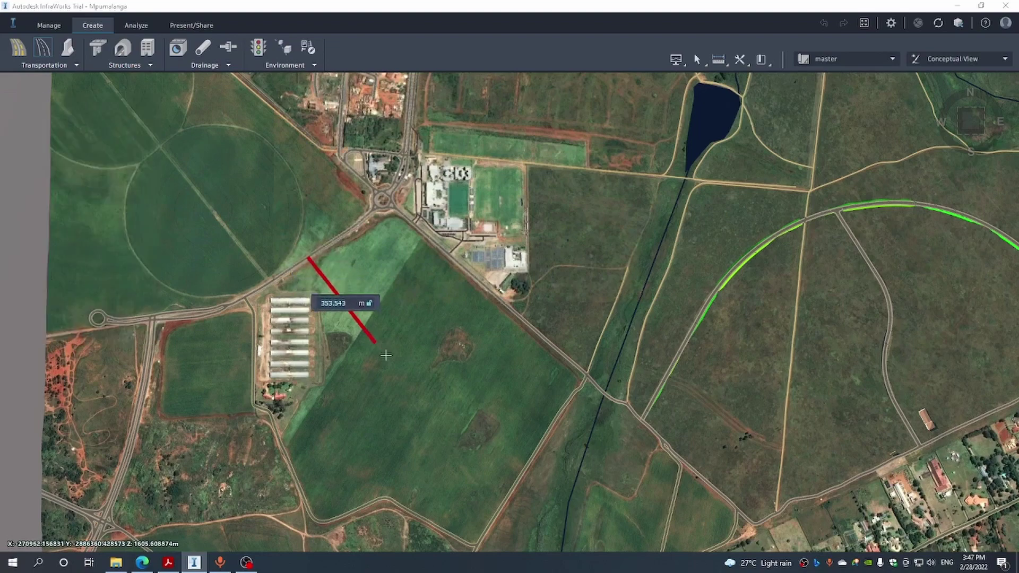
pyautogui.click(404, 394)
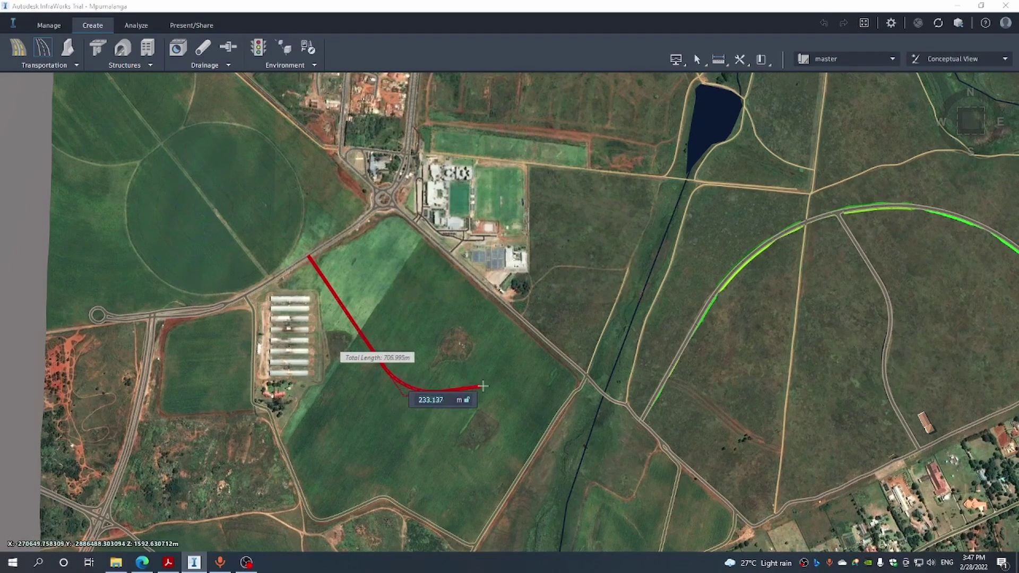
pyautogui.click(514, 386)
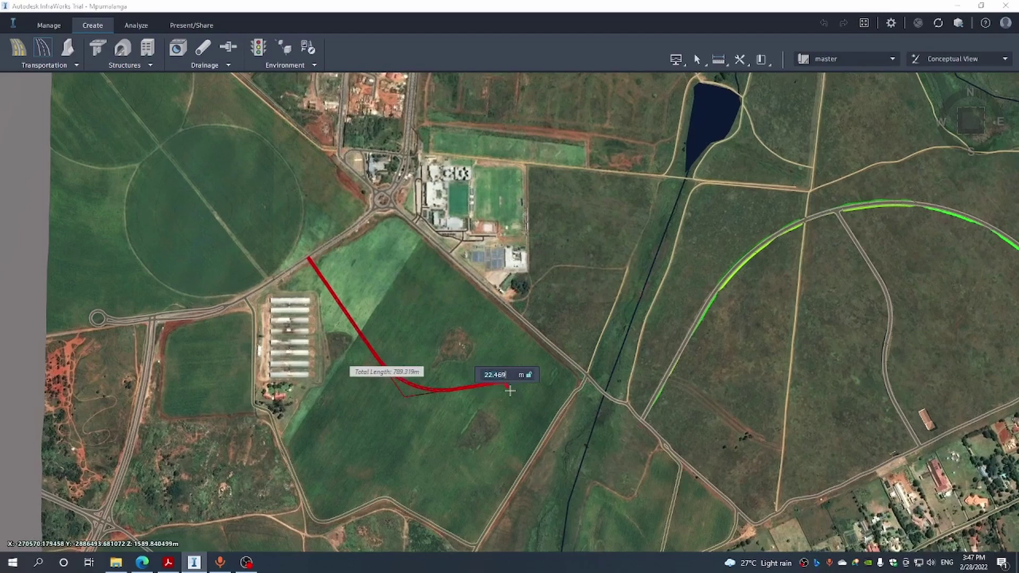
pyautogui.click(547, 423)
pyautogui.doubleClick(547, 424)
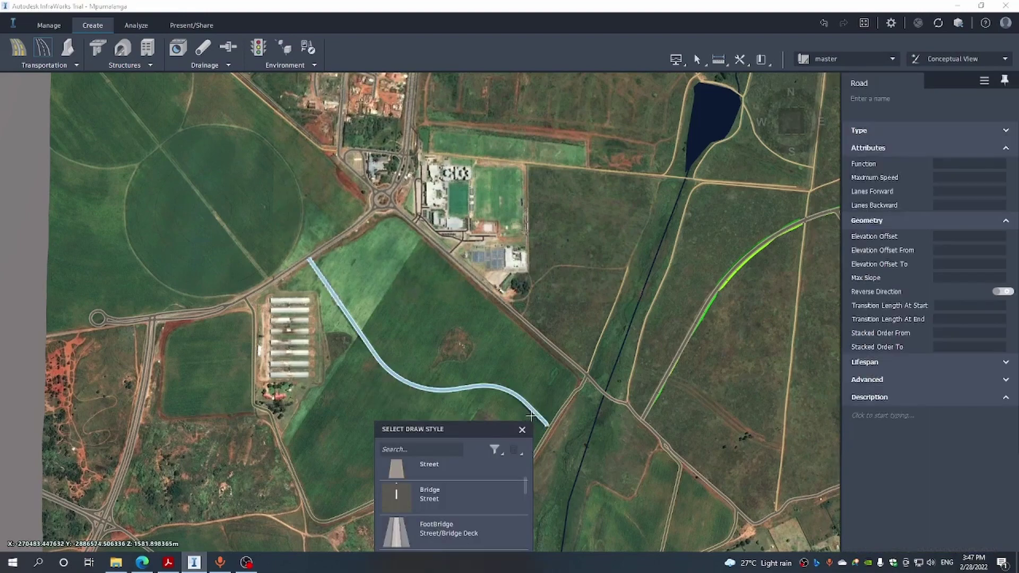
# Close the Select Draw Style dialog and check the new road by selecting it.
pyautogui.moveTo(492, 429)
pyautogui.mouseDown()
pyautogui.moveTo(472, 424)
pyautogui.moveTo(173, 184)
pyautogui.mouseUp()
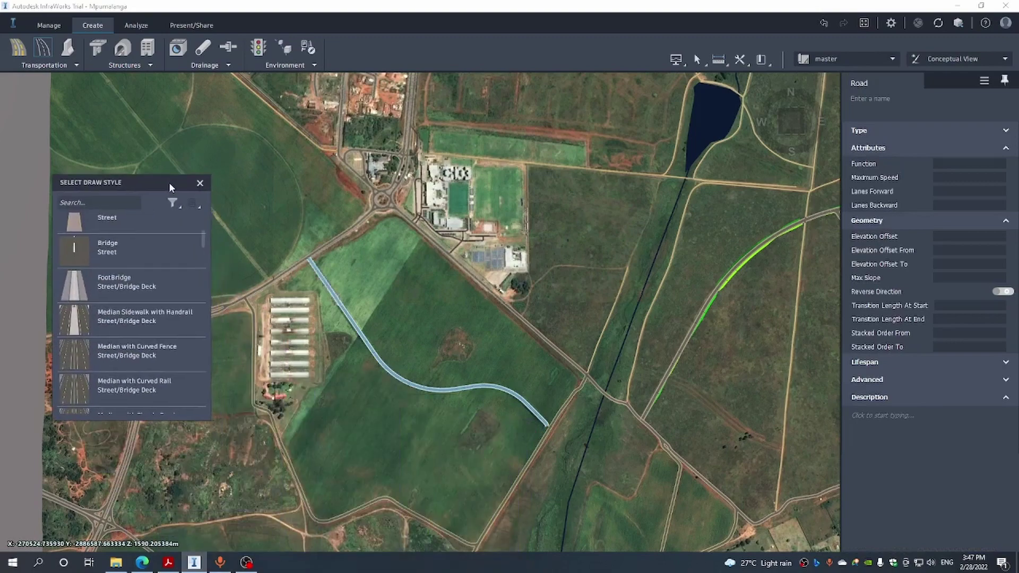
pyautogui.click(199, 184)
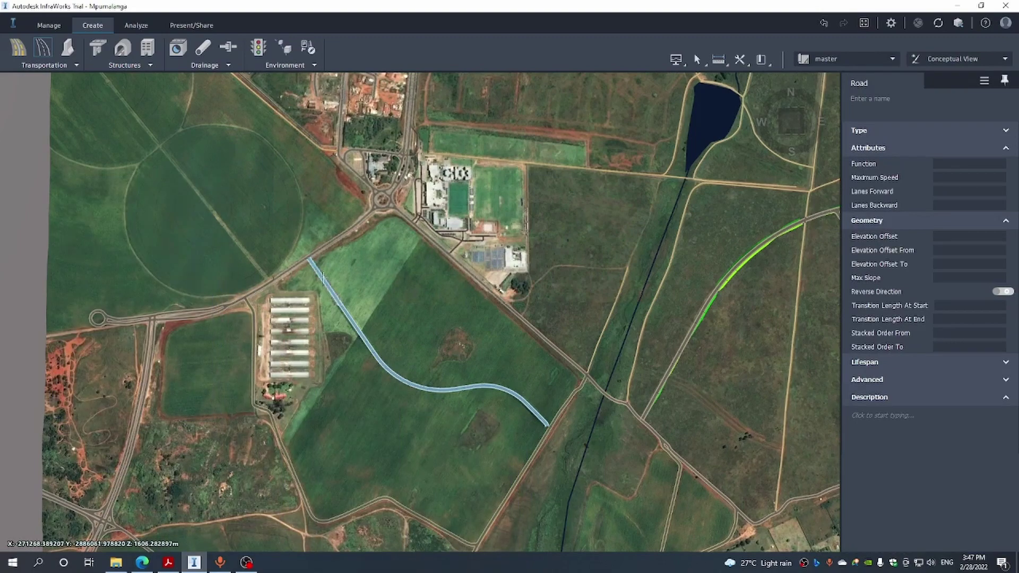
pyautogui.click(492, 359)
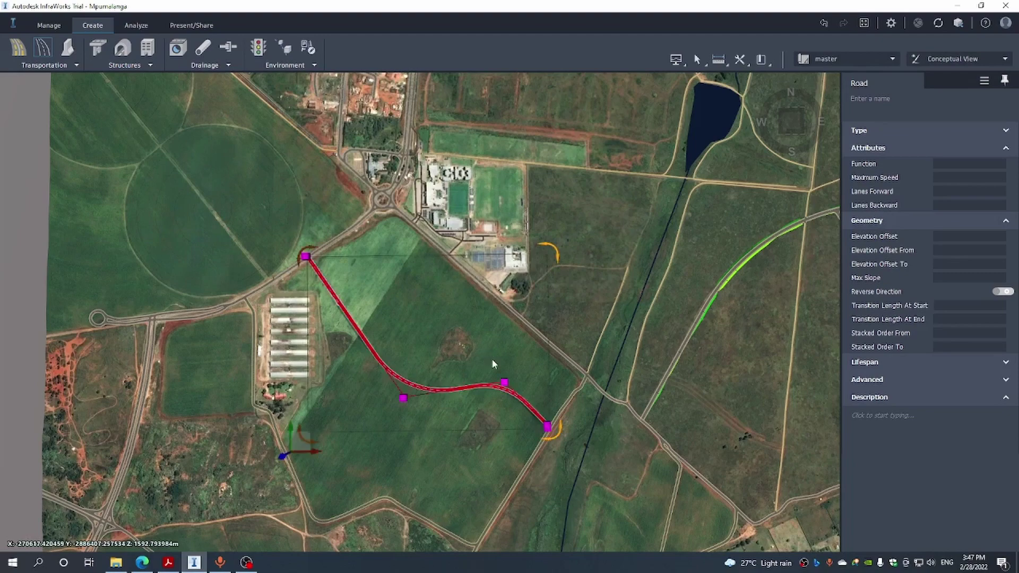
pyautogui.click(559, 390)
# Drag the new road's southern end grip onto the diagonal field-edge road to form a junction.
pyautogui.keyDown('shift'); pyautogui.moveTo(558, 390); pyautogui.dragTo(522, 313, button='middle'); pyautogui.keyUp('shift')
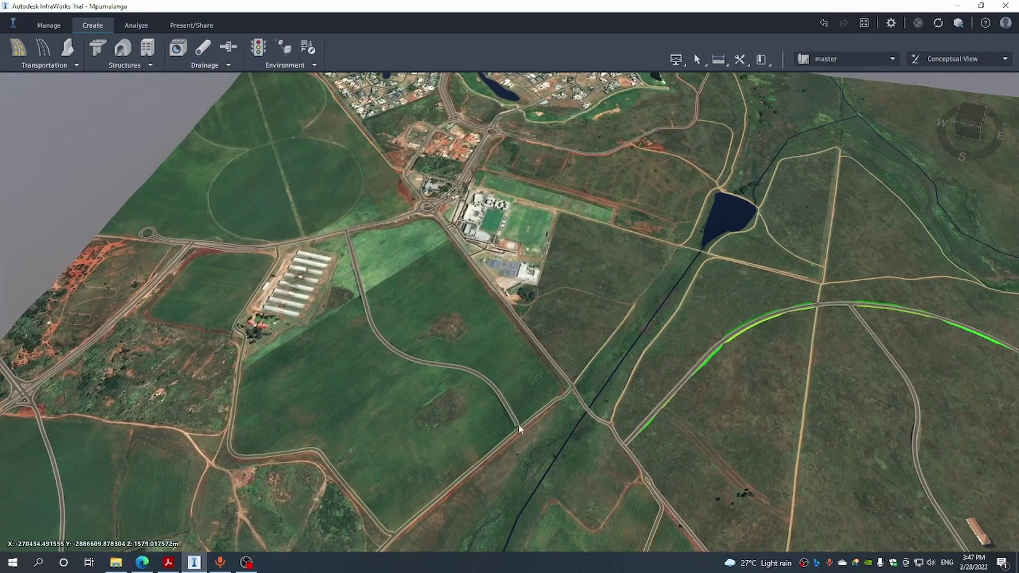
pyautogui.scroll(1, 518, 429)
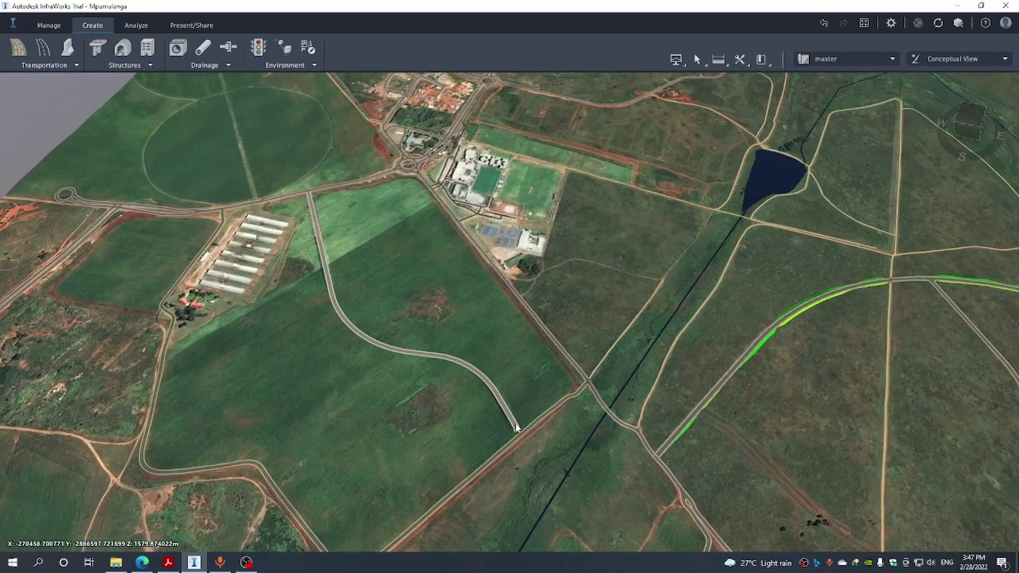
pyautogui.scroll(2, 517, 428)
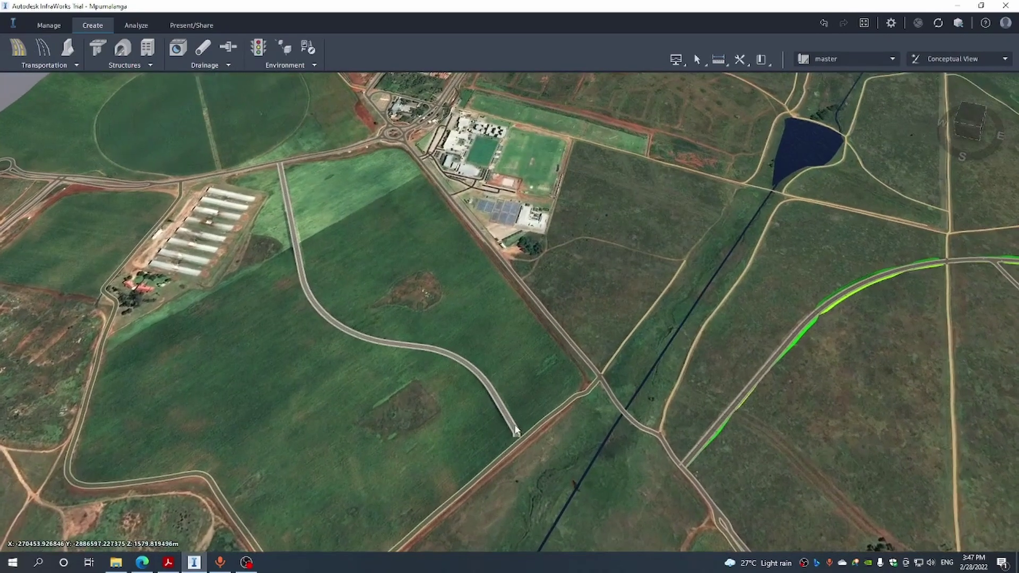
pyautogui.scroll(4, 514, 430)
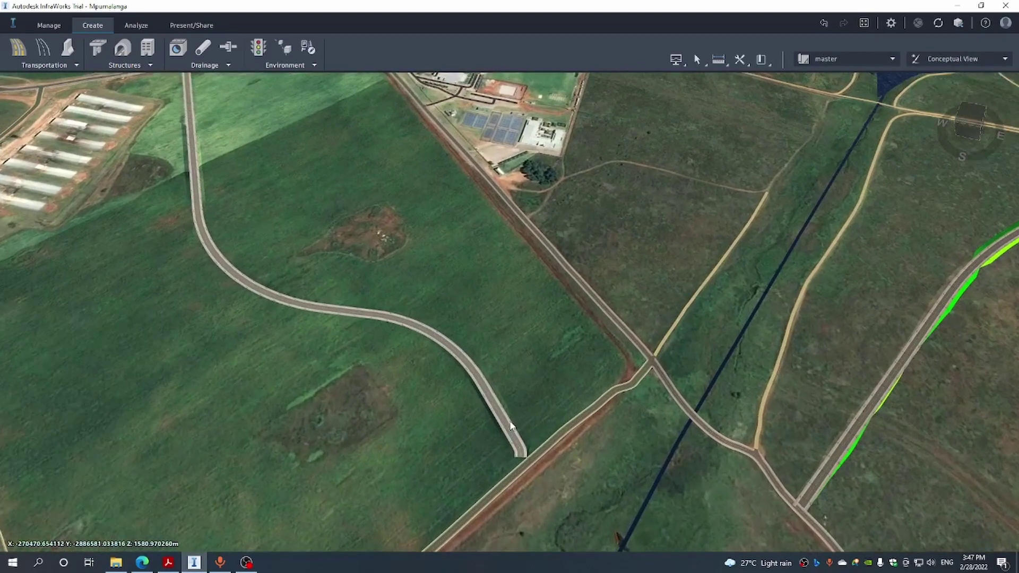
pyautogui.click(521, 457)
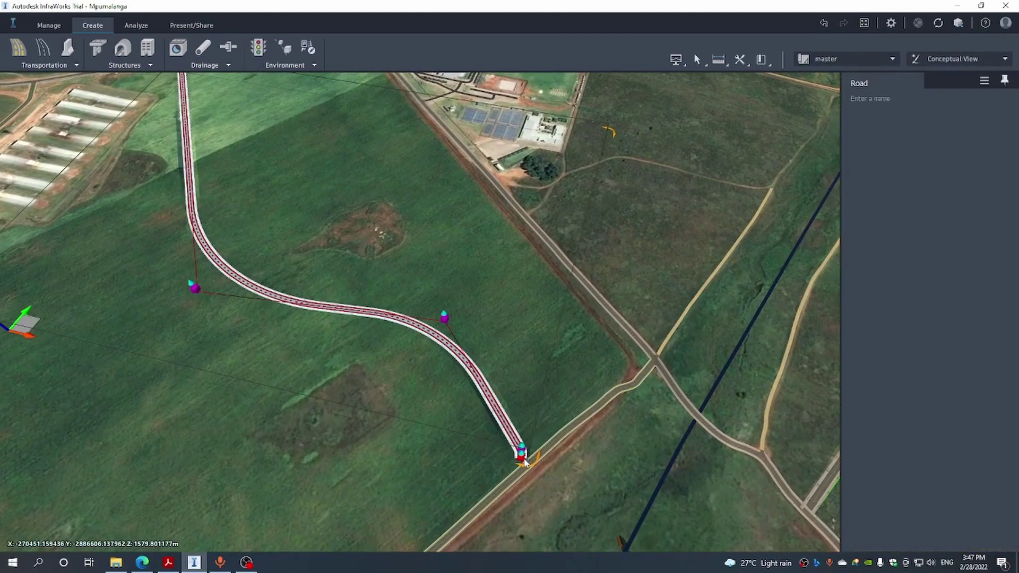
pyautogui.moveTo(524, 462); pyautogui.dragTo(535, 463)
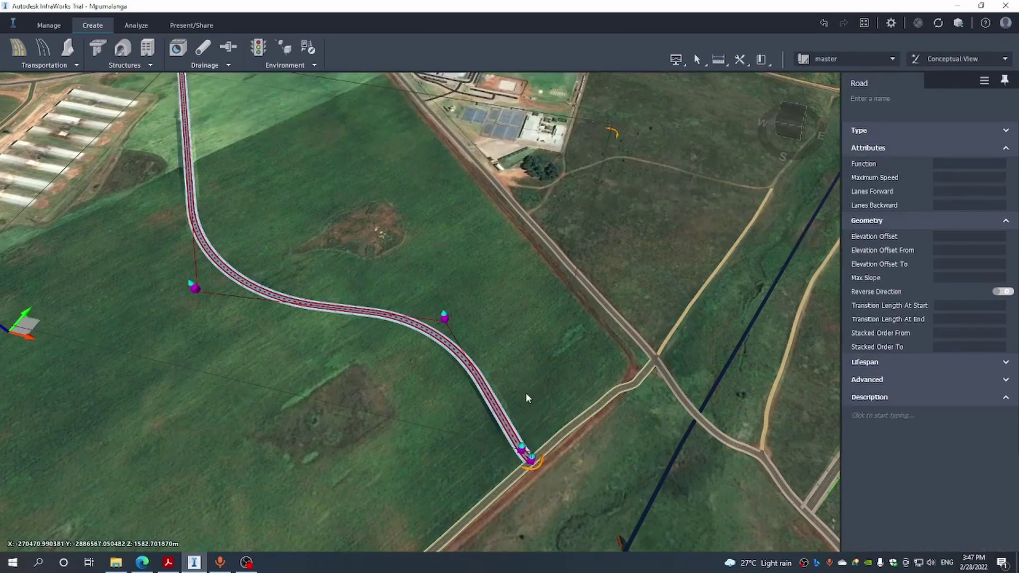
pyautogui.press('Escape')
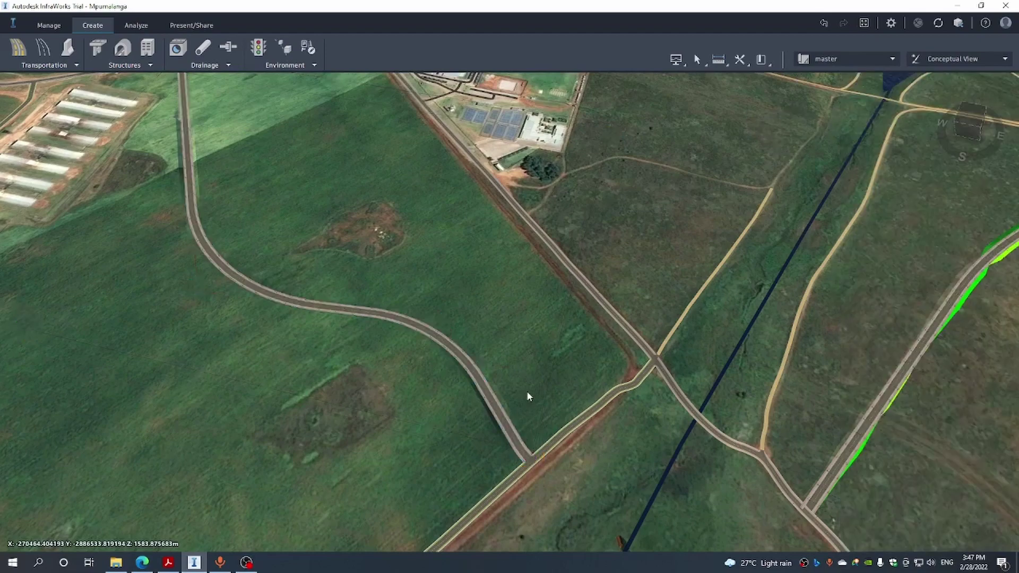
pyautogui.scroll(-4, 524, 394)
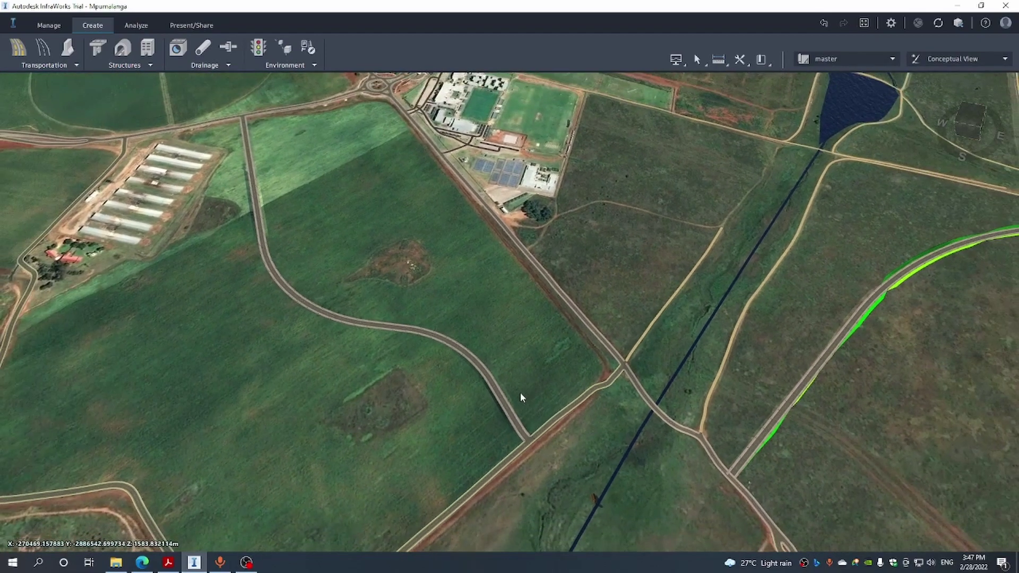
pyautogui.scroll(4, 489, 385)
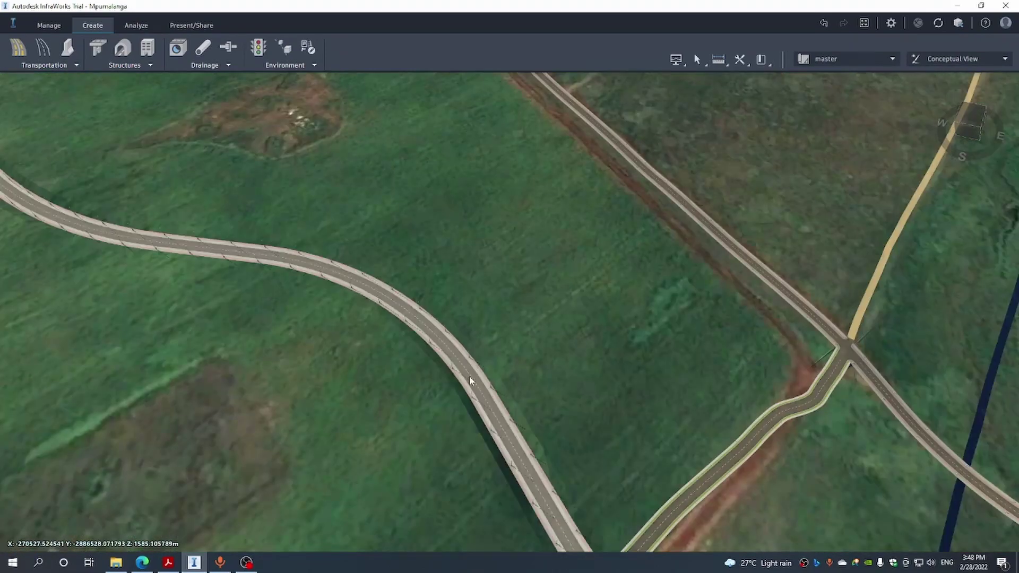
pyautogui.click(465, 381)
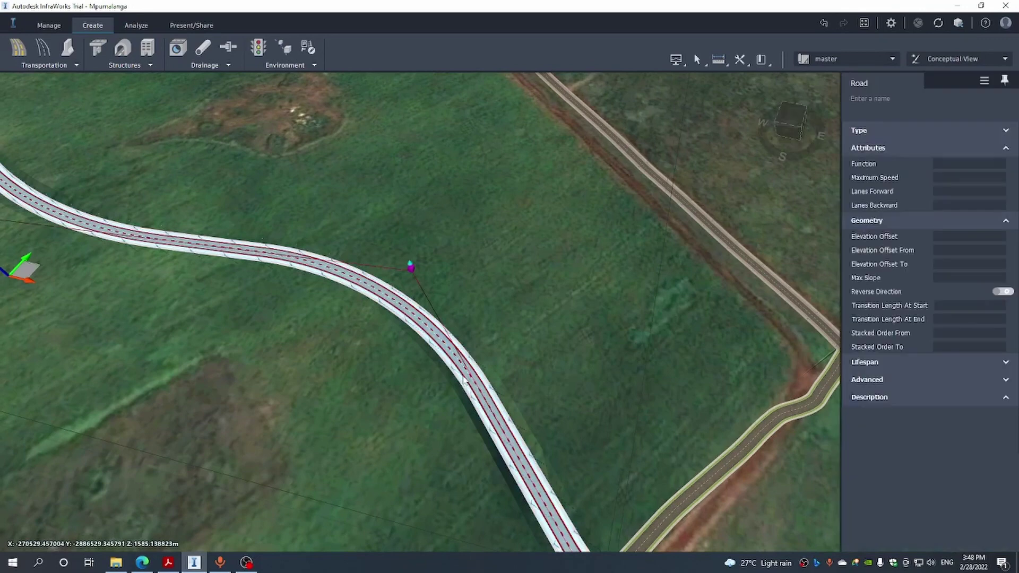
# Open the Style Palette's Street catalog and open the Sidewalks with Lamps style's configuration.
pyautogui.click(49, 25)
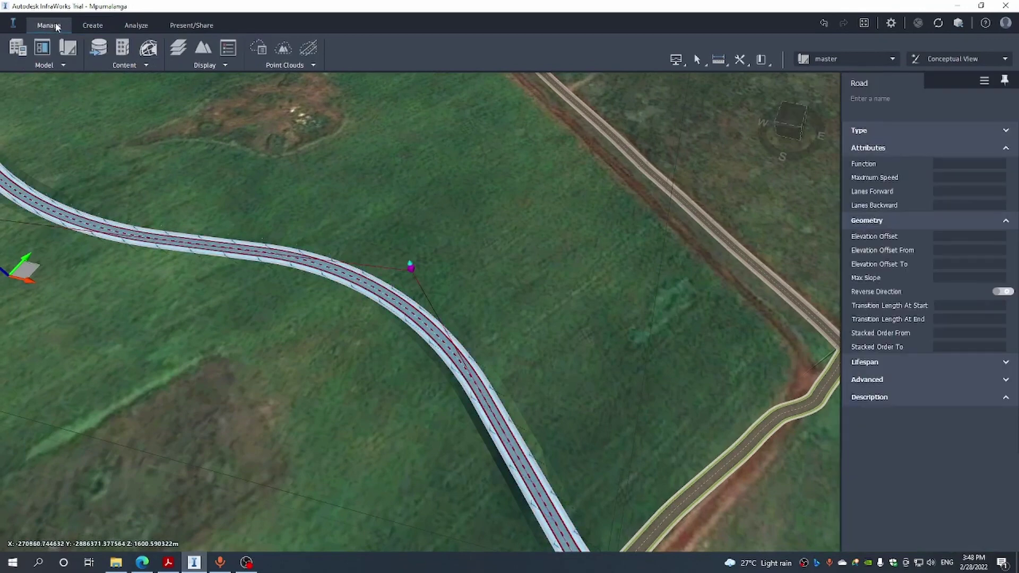
pyautogui.click(147, 66)
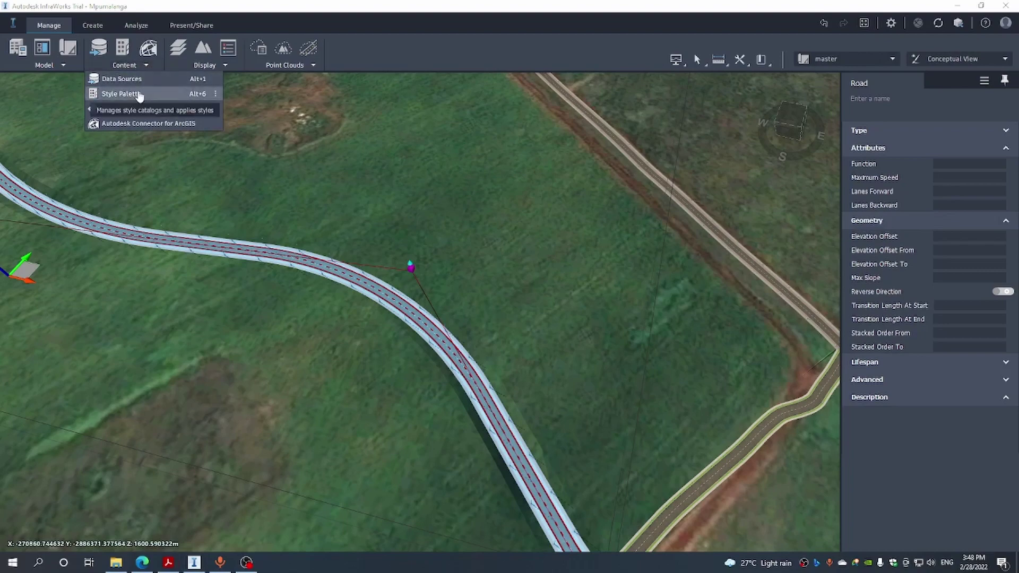
pyautogui.click(139, 95)
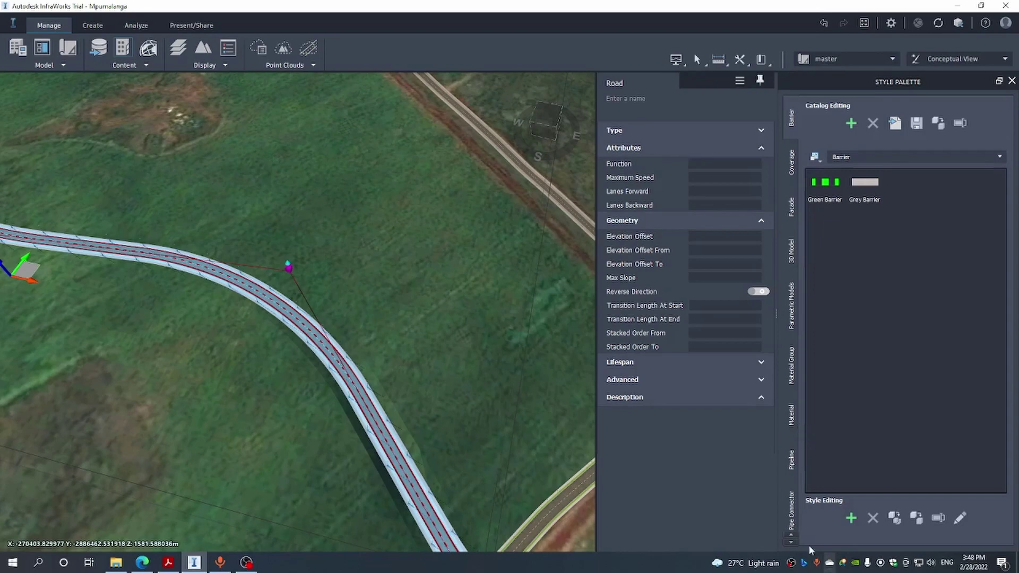
pyautogui.click(792, 542)
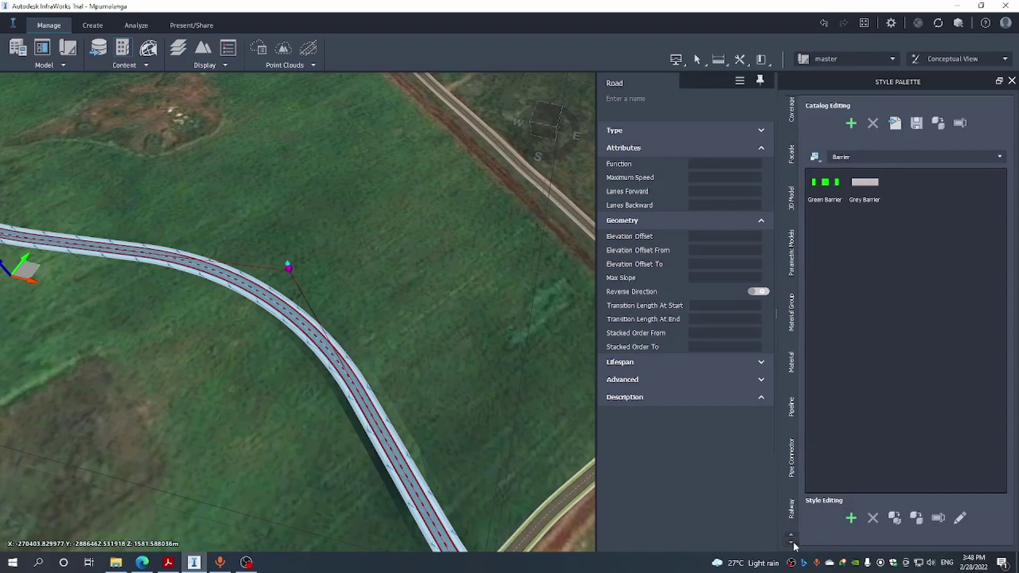
pyautogui.click(792, 541)
pyautogui.click(793, 540)
pyautogui.click(793, 540)
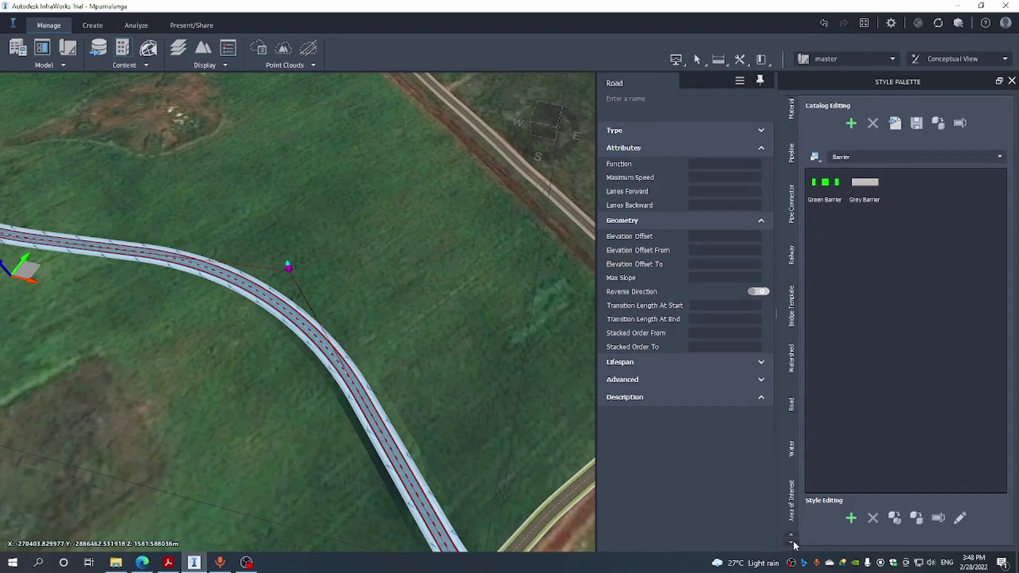
pyautogui.click(792, 407)
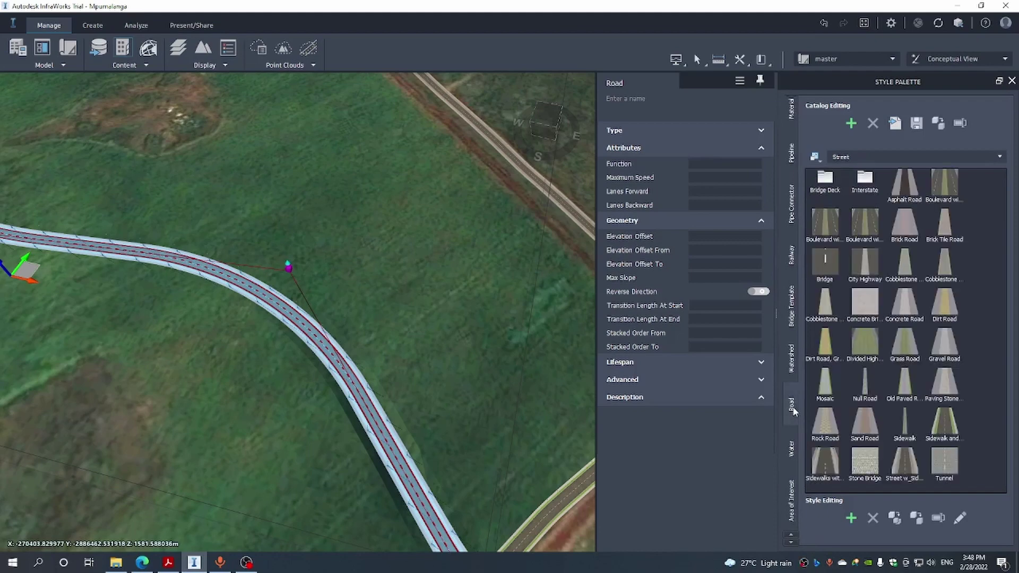
pyautogui.click(824, 460)
pyautogui.doubleClick(824, 459)
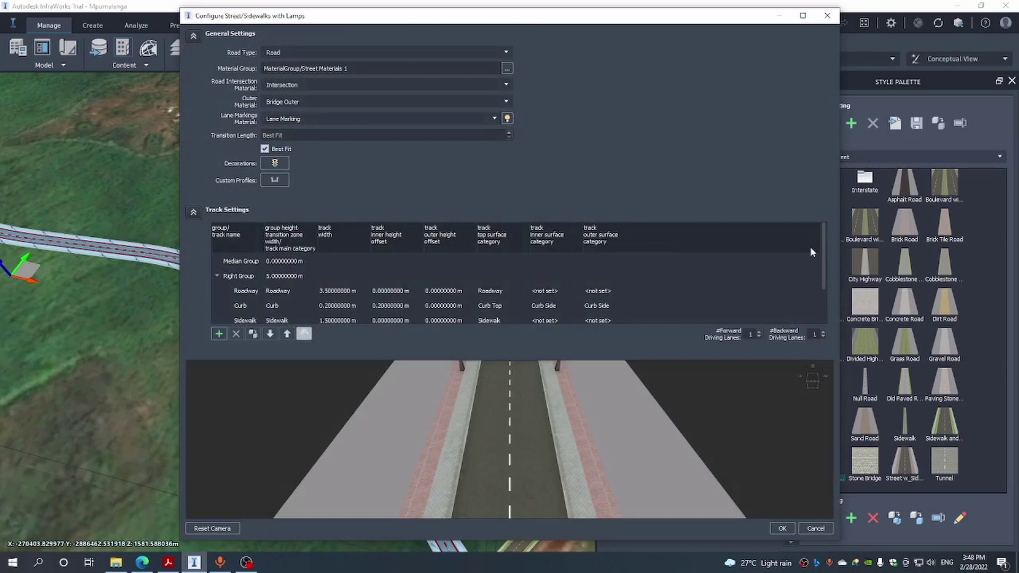
# Set the Curb track width to 0.30 m and the Sidewalk track width to 1.5 m.
pyautogui.moveTo(824, 250); pyautogui.dragTo(822, 271)
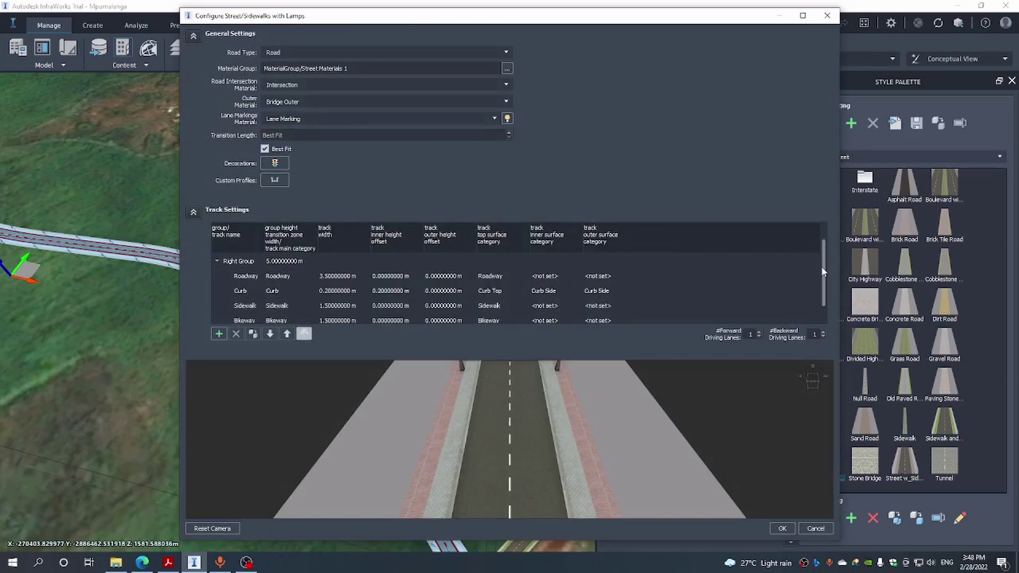
pyautogui.doubleClick(326, 291)
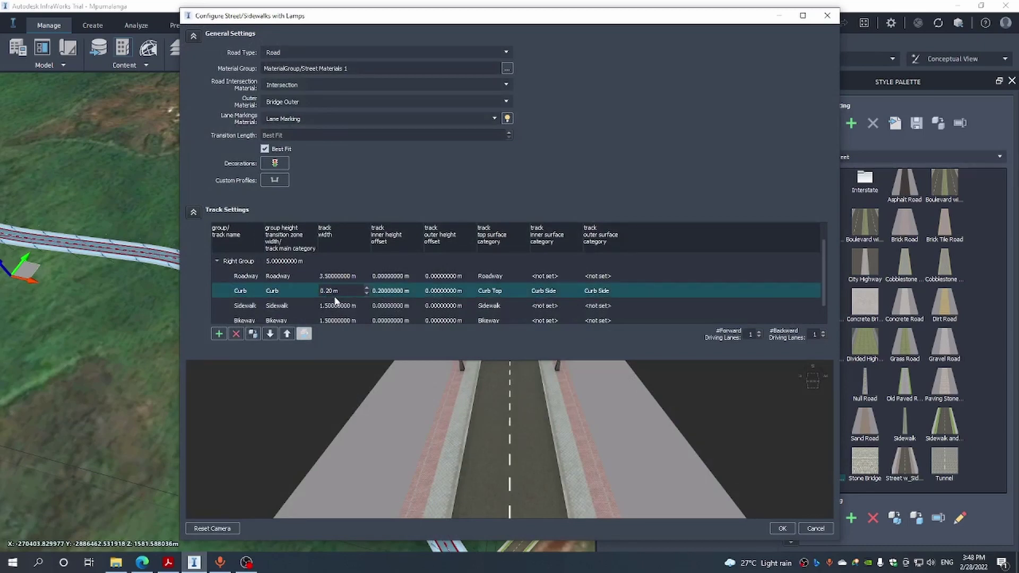
pyautogui.press('BackSpace')
pyautogui.write('1')
pyautogui.click(393, 259)
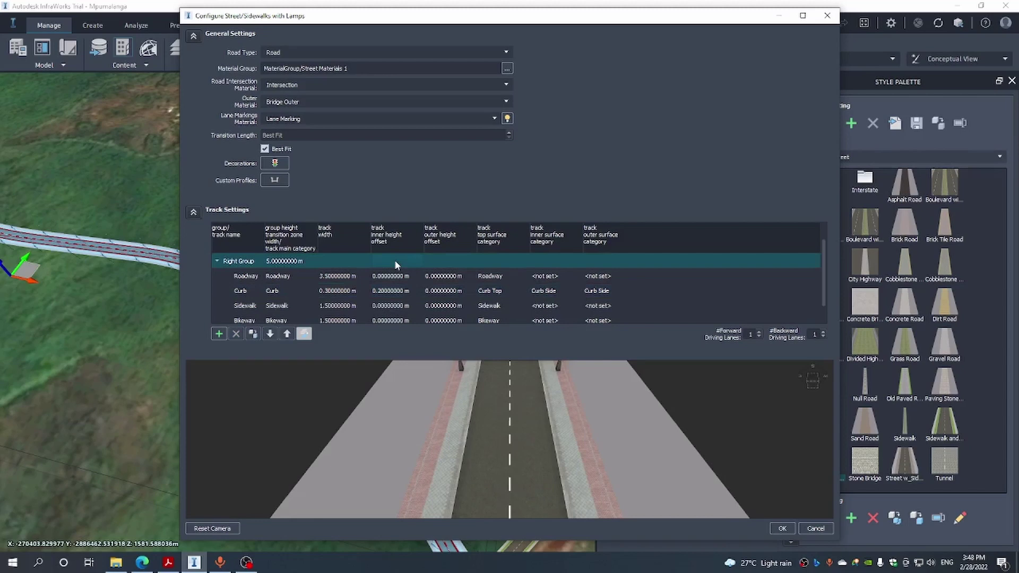
pyautogui.doubleClick(339, 305)
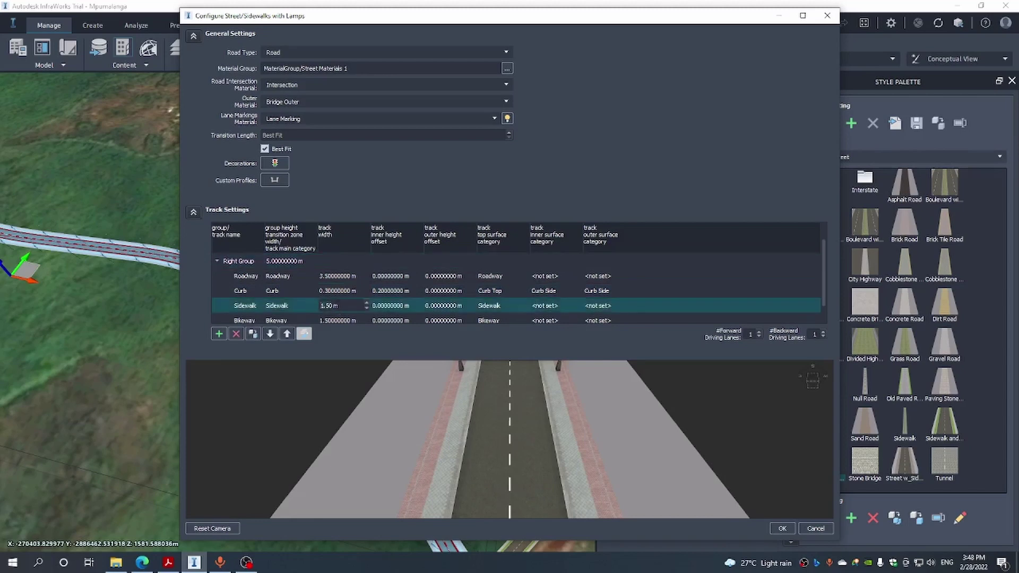
pyautogui.write('2')
pyautogui.doubleClick(321, 306)
pyautogui.write('1.5')
pyautogui.press('Return')
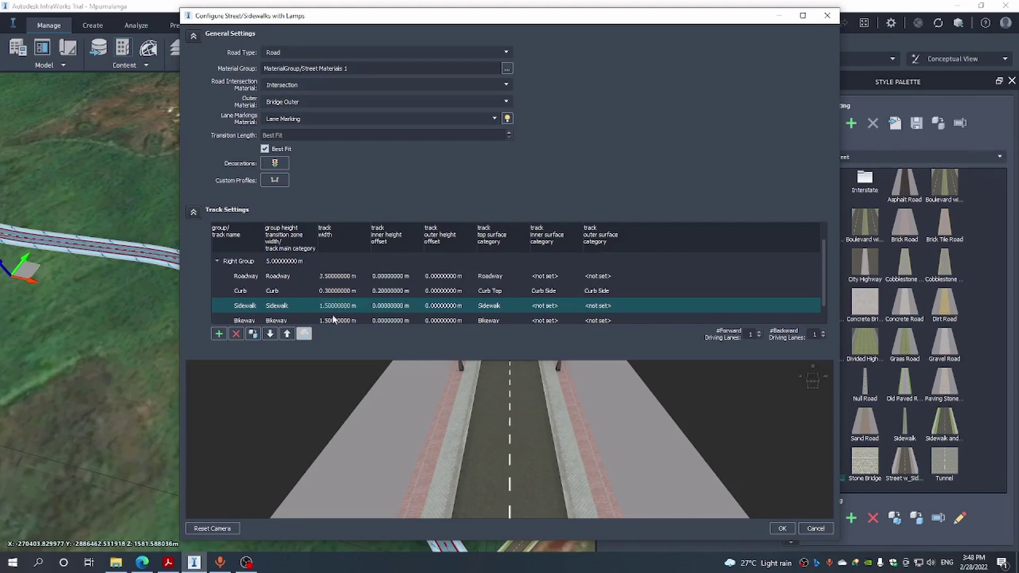
# Set the Bikeway track width to 2 m and apply the style changes.
pyautogui.doubleClick(332, 319)
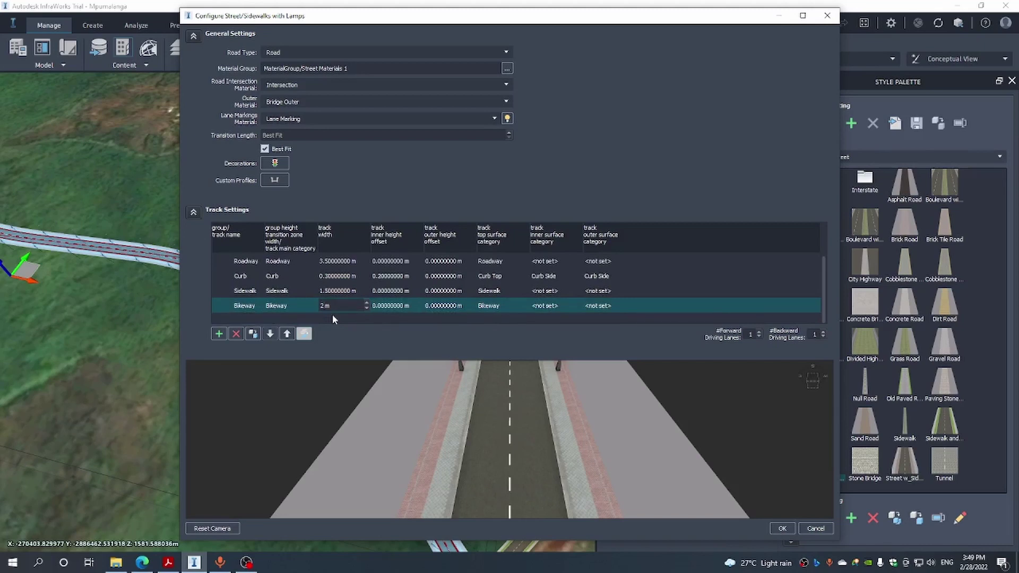
pyautogui.press('Return')
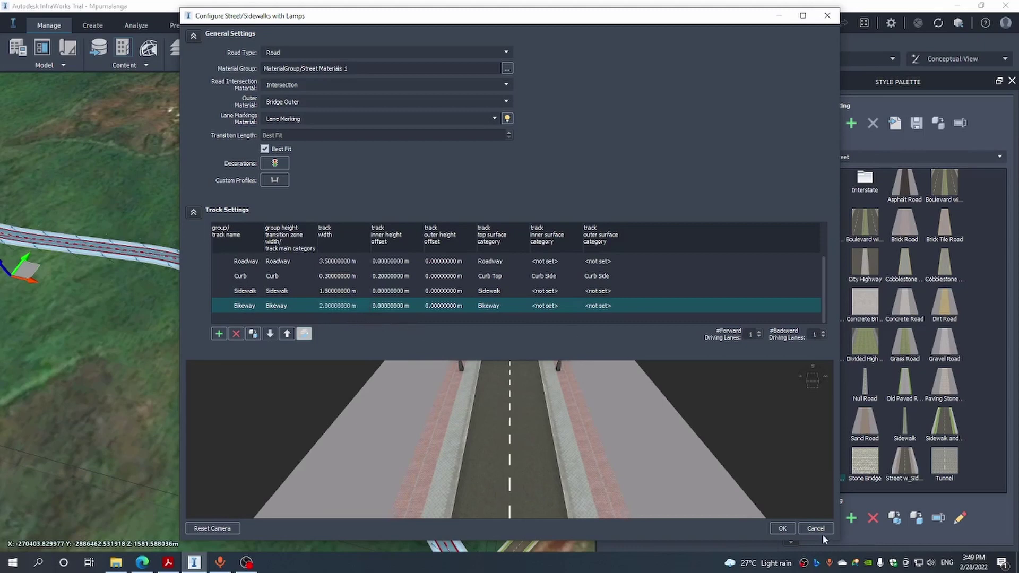
pyautogui.click(782, 528)
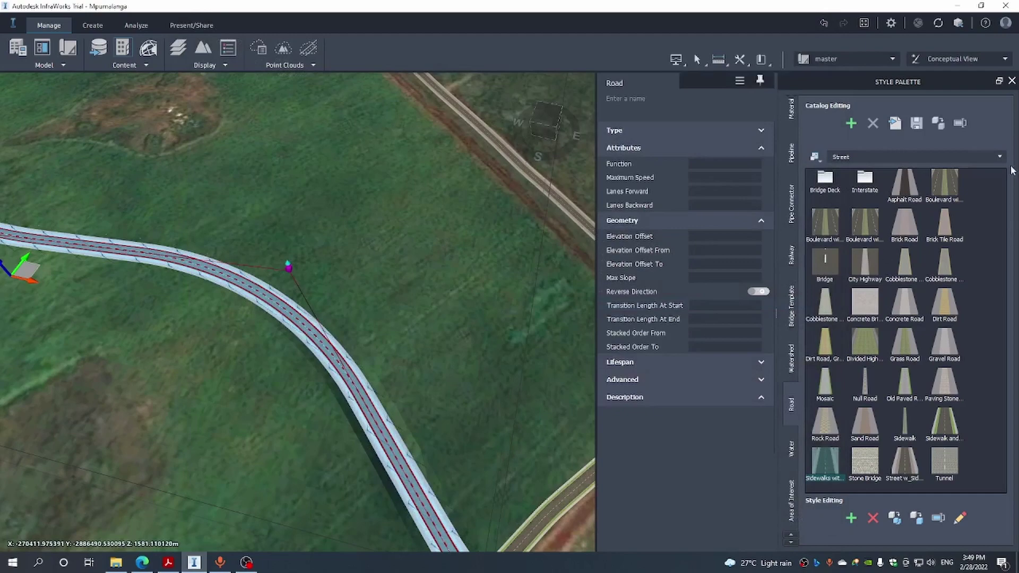
# Close the Style Palette and convert the 950.15 m curved road into a component road.
pyautogui.click(1012, 81)
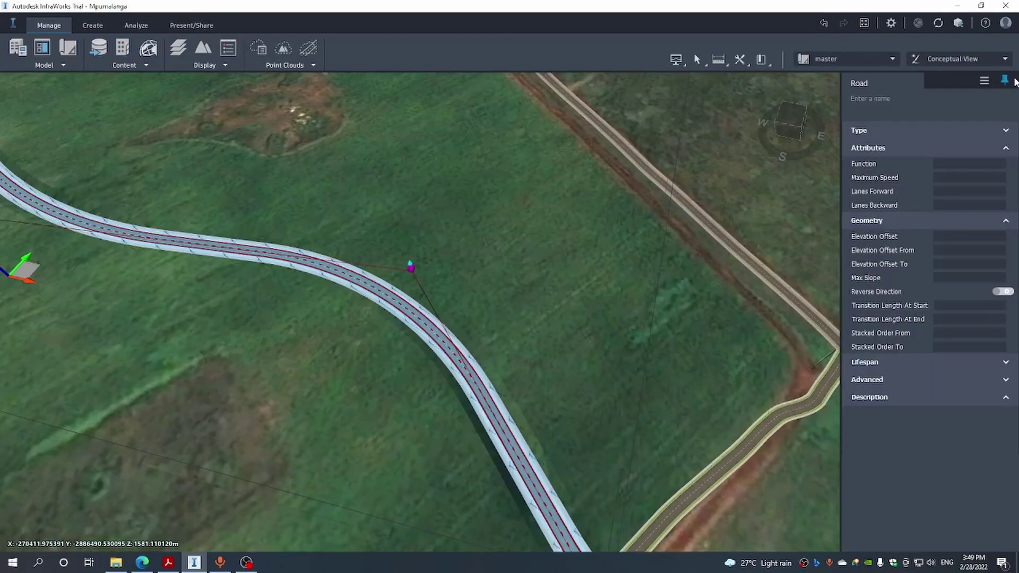
pyautogui.click(596, 394)
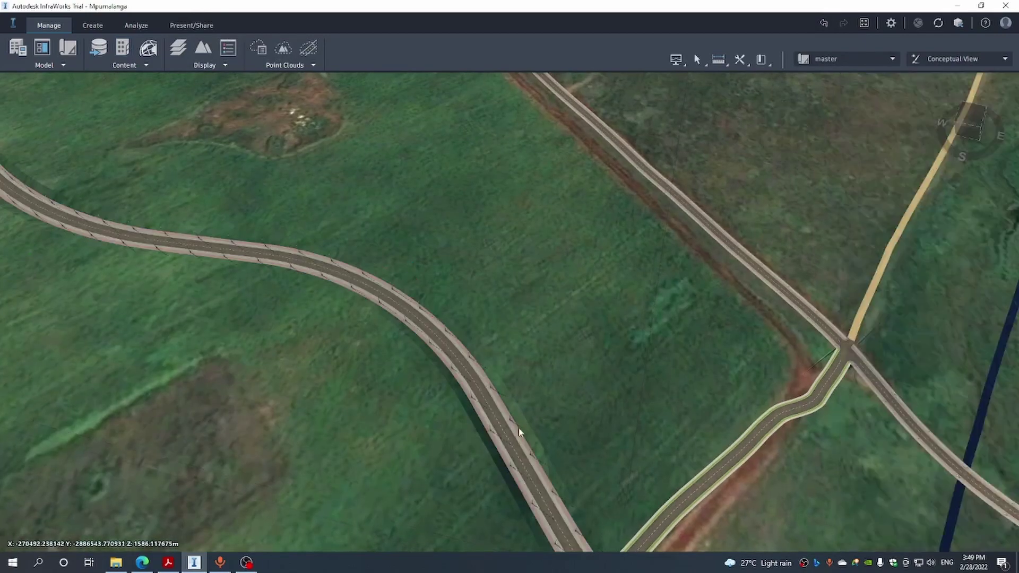
pyautogui.click(507, 439)
pyautogui.rightClick(507, 441)
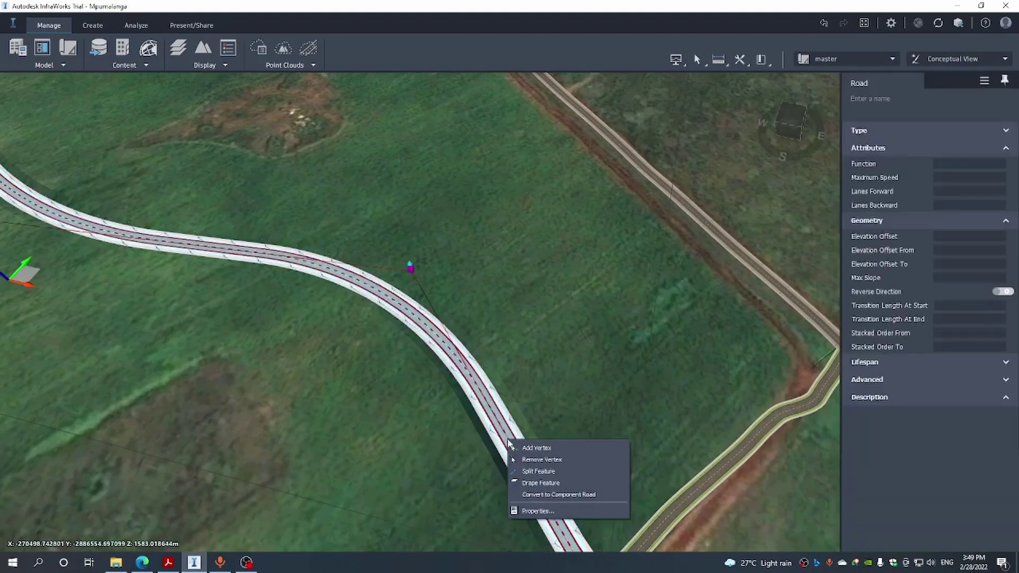
pyautogui.click(555, 494)
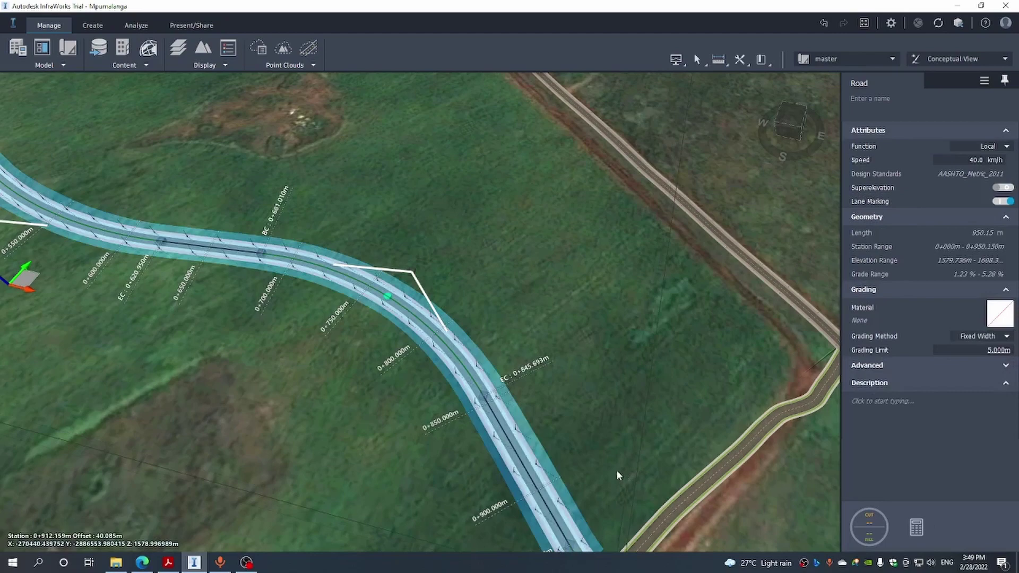
pyautogui.moveTo(616, 469); pyautogui.dragTo(634, 366, button='middle')
pyautogui.moveTo(428, 429); pyautogui.dragTo(454, 418, button='middle')
pyautogui.click(460, 419)
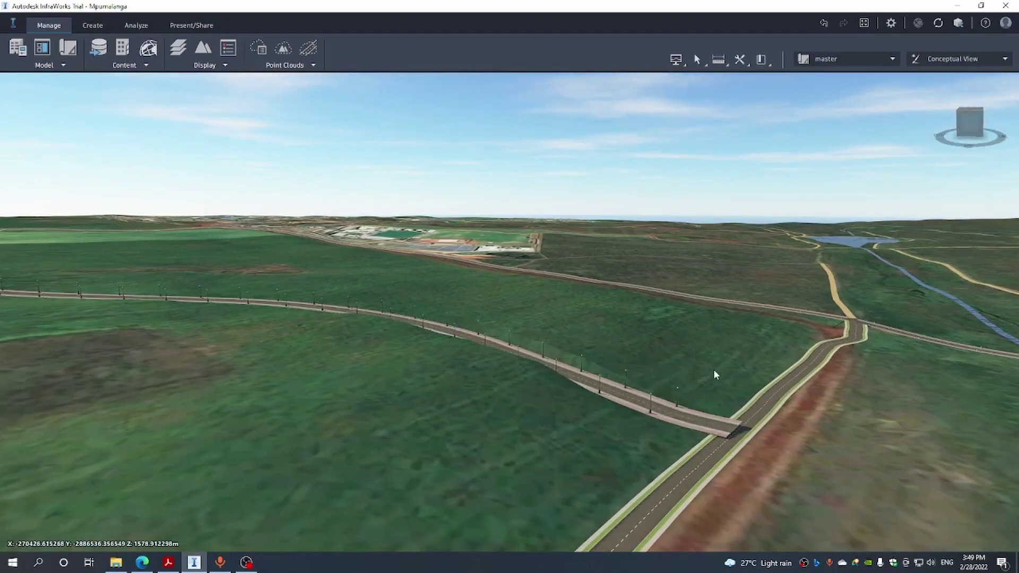
pyautogui.moveTo(714, 368); pyautogui.dragTo(630, 386, button='middle')
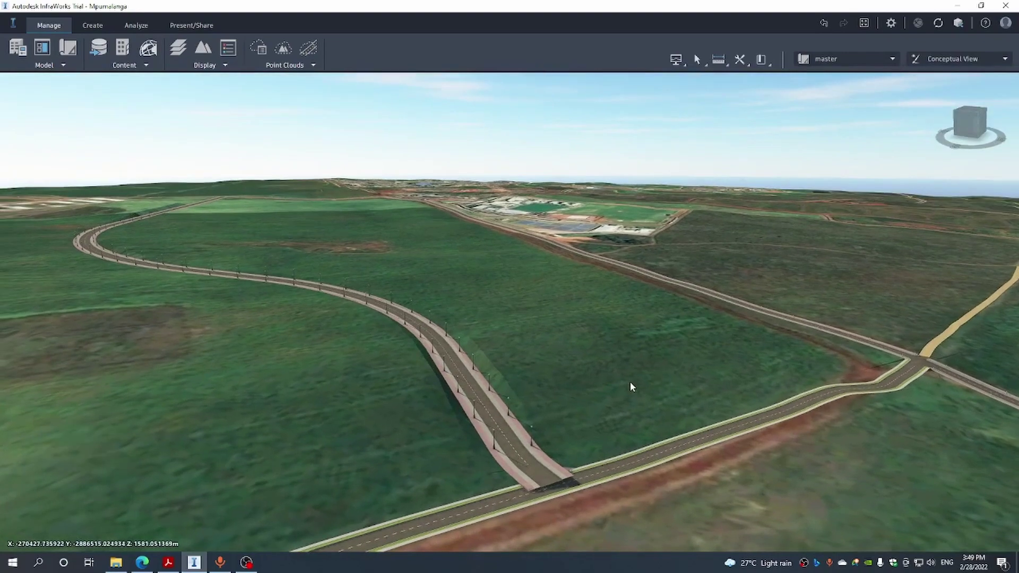
pyautogui.scroll(2, 627, 386)
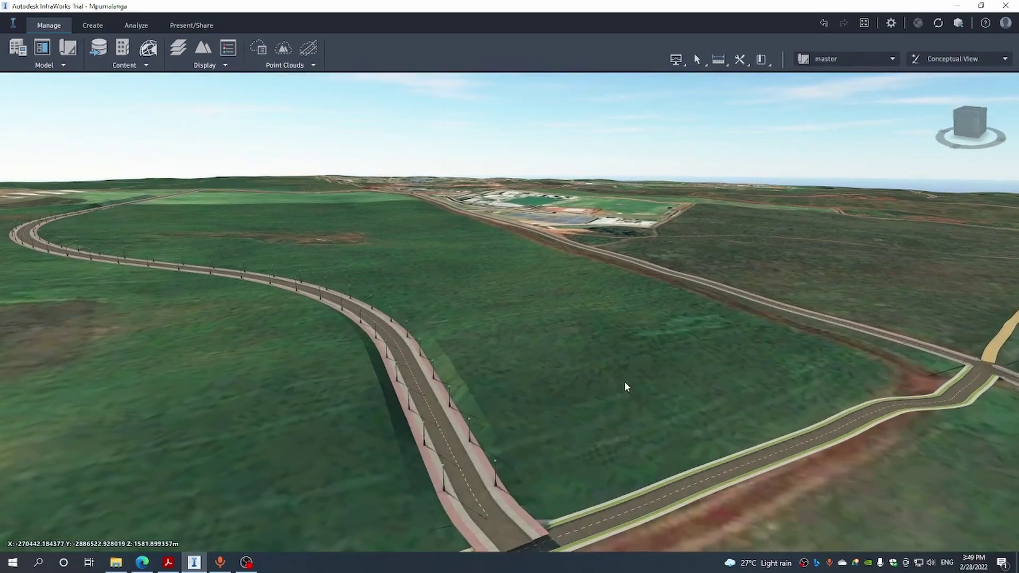
pyautogui.scroll(-1, 624, 382)
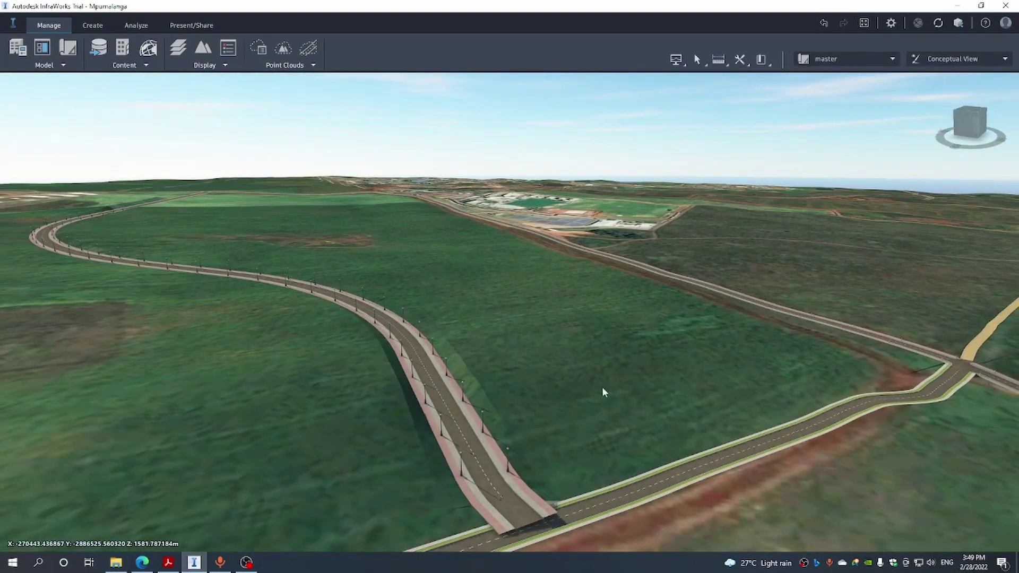
pyautogui.moveTo(619, 428); pyautogui.dragTo(525, 416, button='middle')
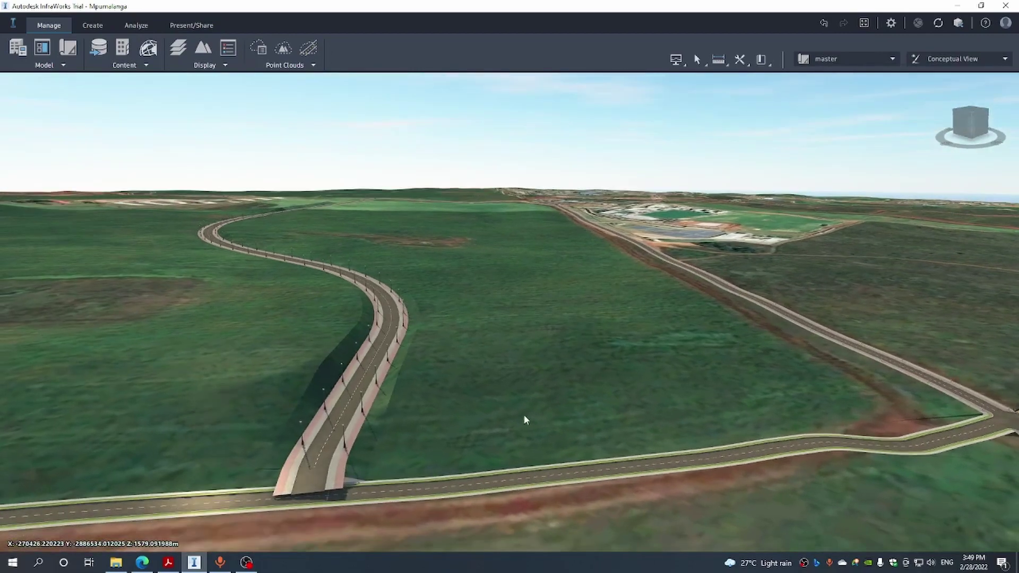
pyautogui.click(380, 419)
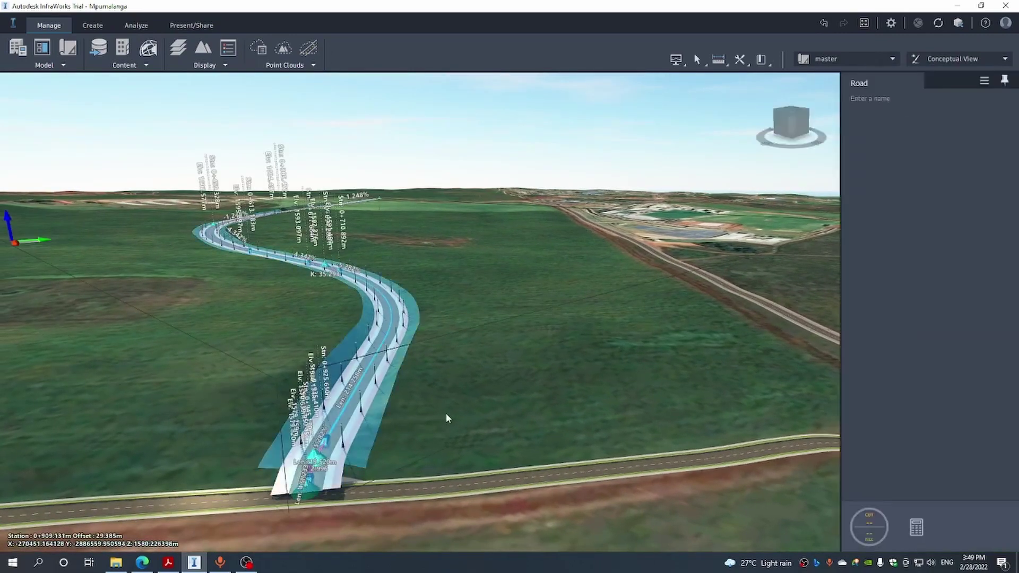
pyautogui.moveTo(484, 405); pyautogui.dragTo(450, 380, button='middle')
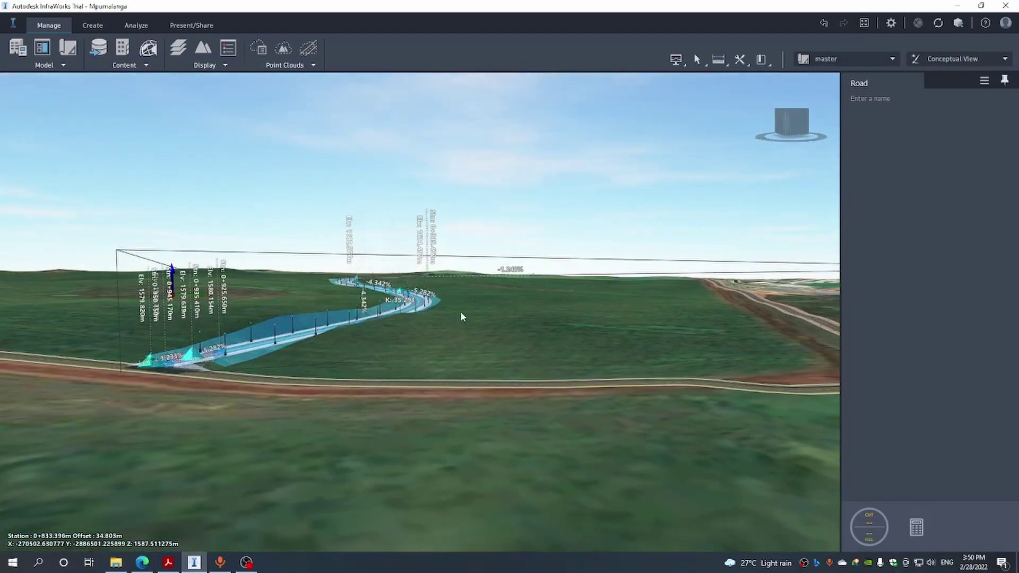
pyautogui.moveTo(323, 348); pyautogui.dragTo(375, 350, button='middle')
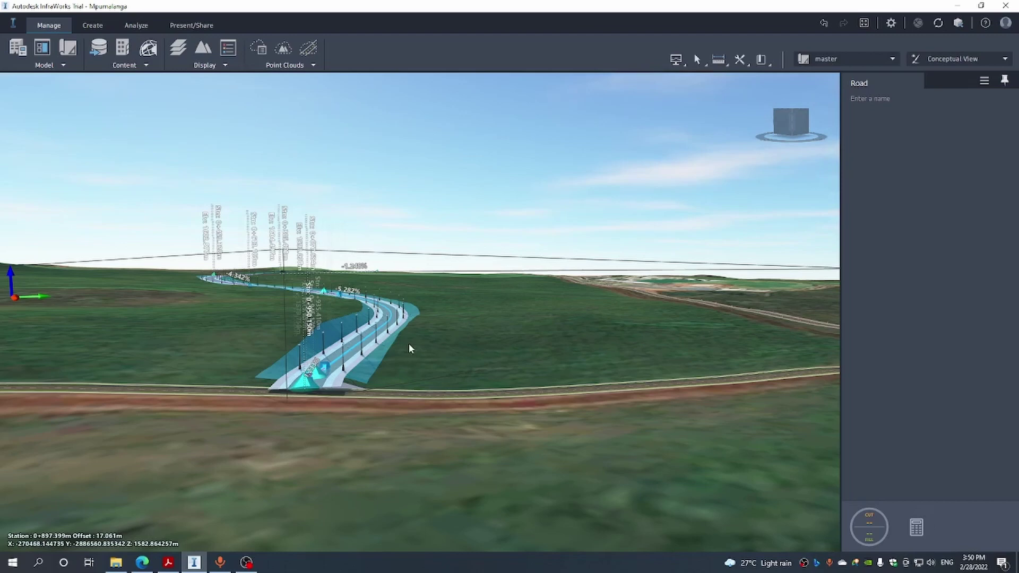
pyautogui.click(409, 345)
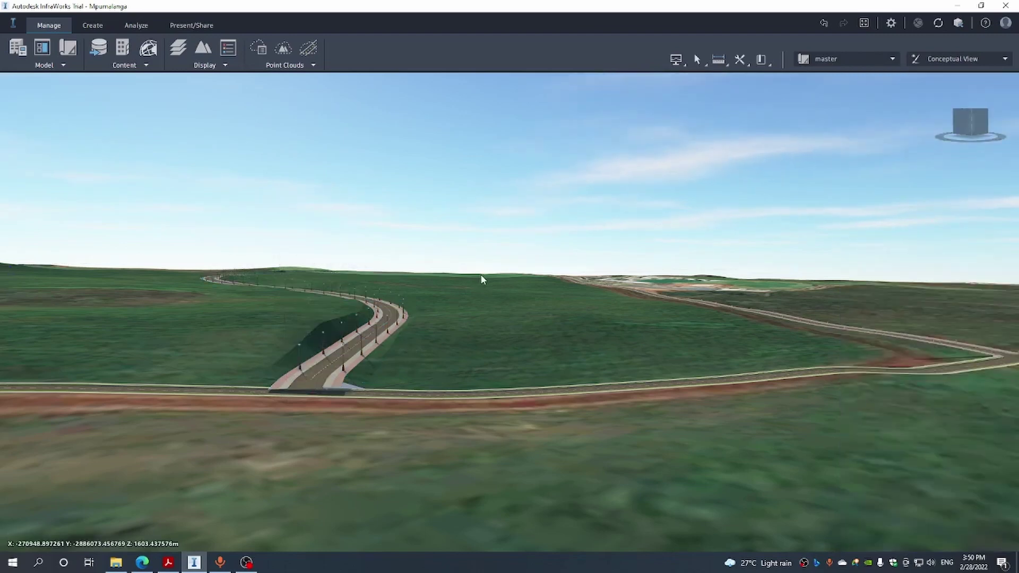
pyautogui.scroll(-5, 480, 278)
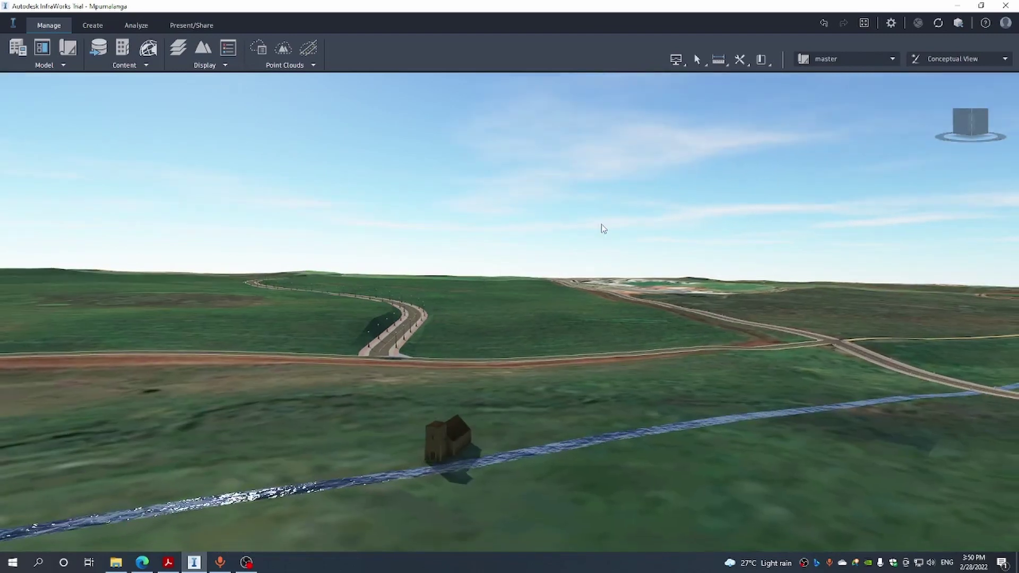
pyautogui.scroll(1, 596, 245)
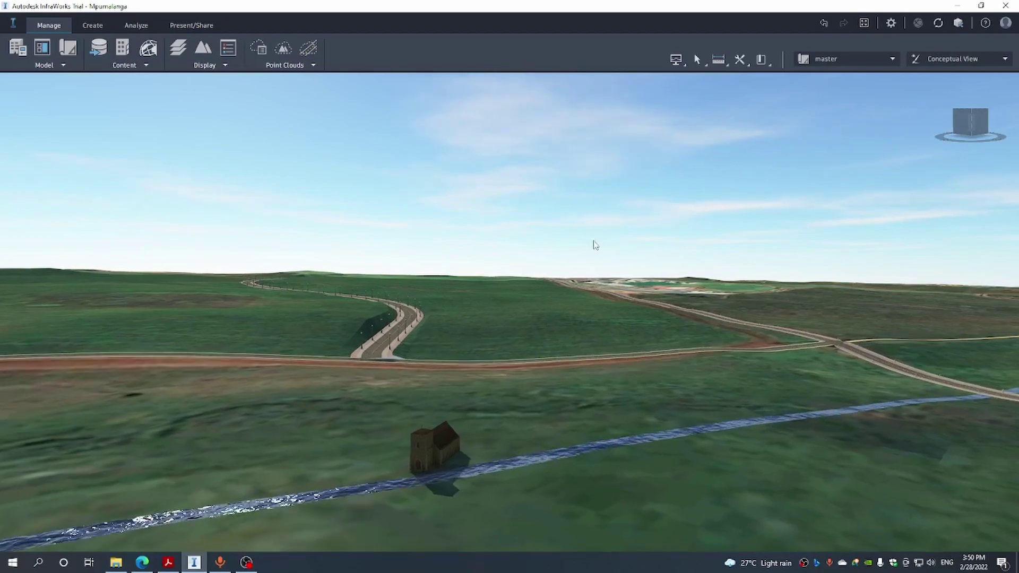
pyautogui.scroll(3, 596, 245)
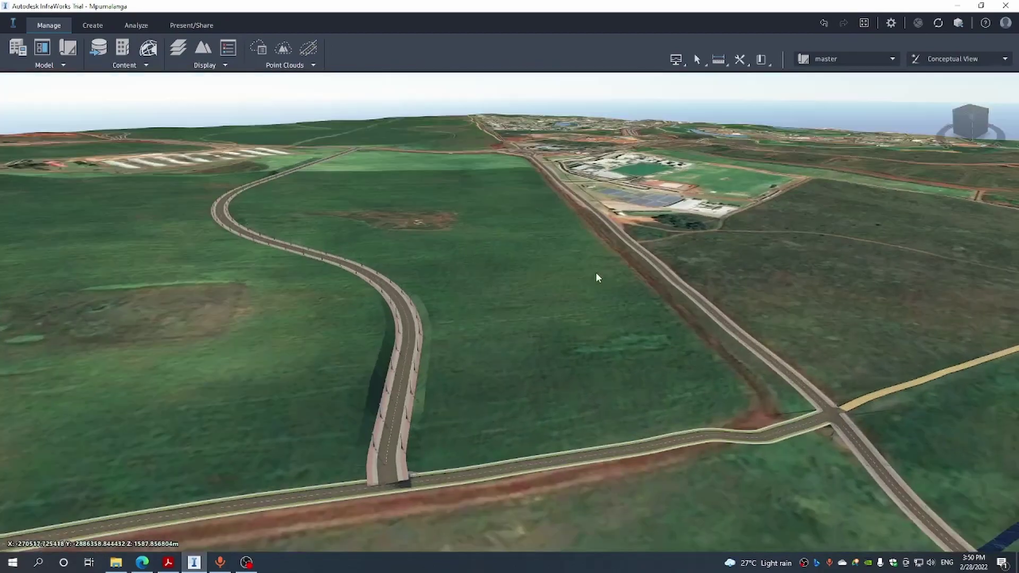
pyautogui.scroll(3, 596, 273)
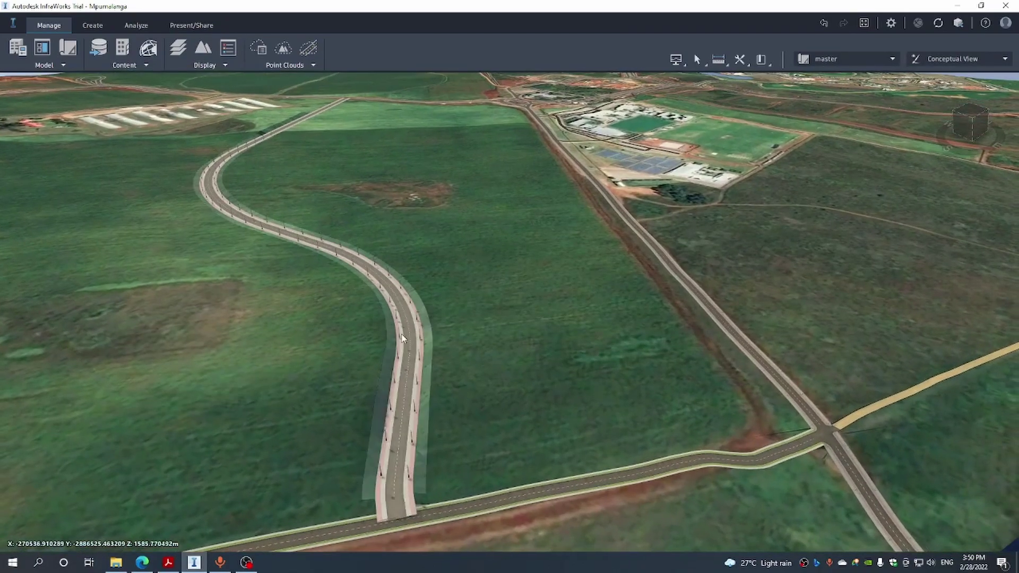
pyautogui.click(404, 338)
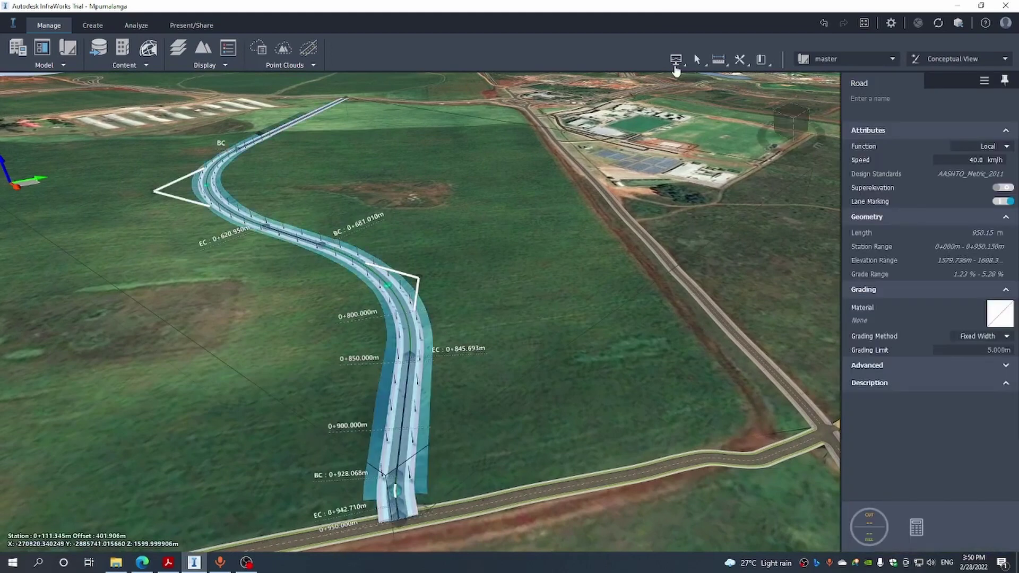
pyautogui.moveTo(676, 71)
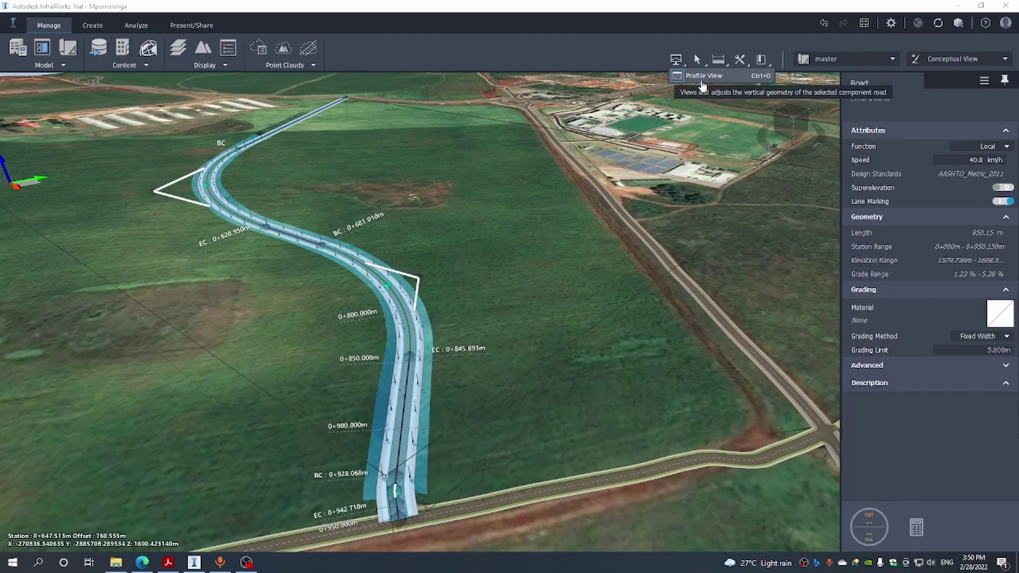
pyautogui.click(702, 76)
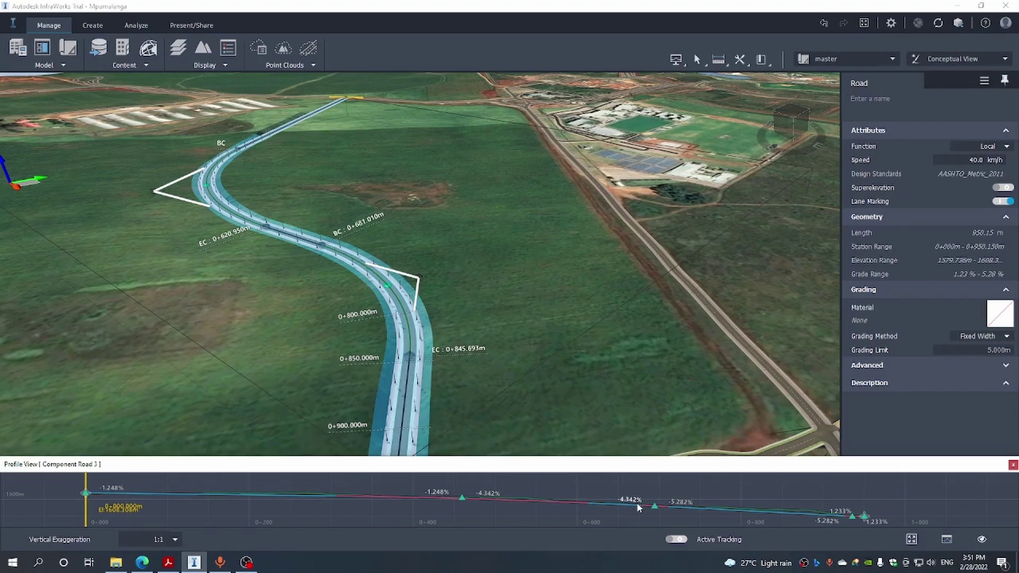
pyautogui.click(554, 400)
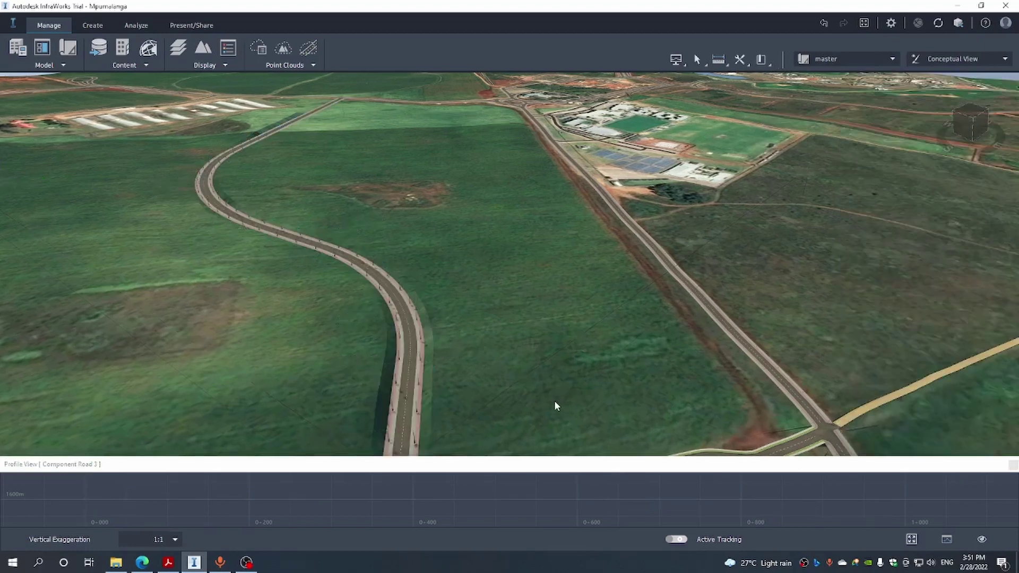
pyautogui.click(586, 512)
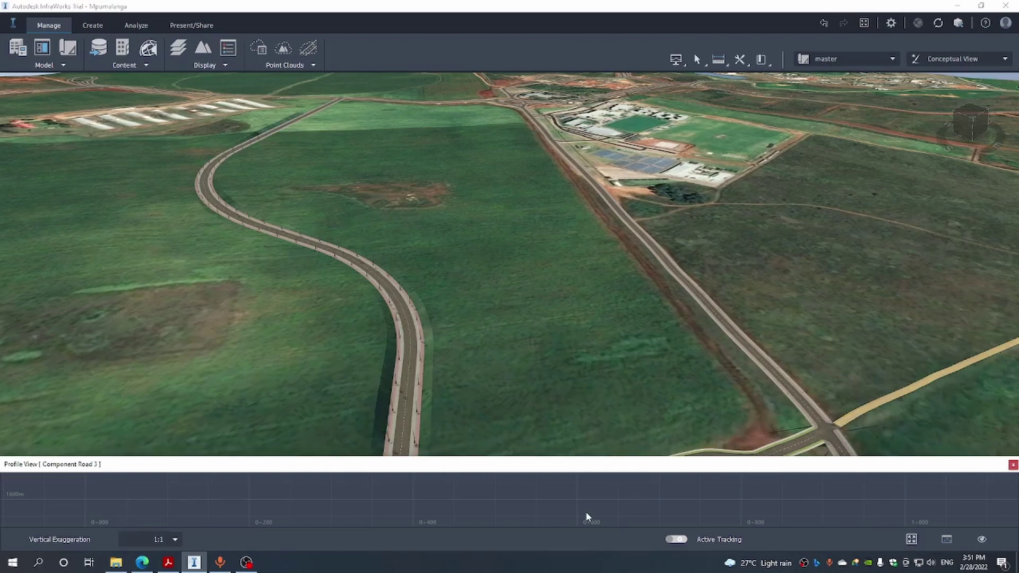
pyautogui.click(424, 419)
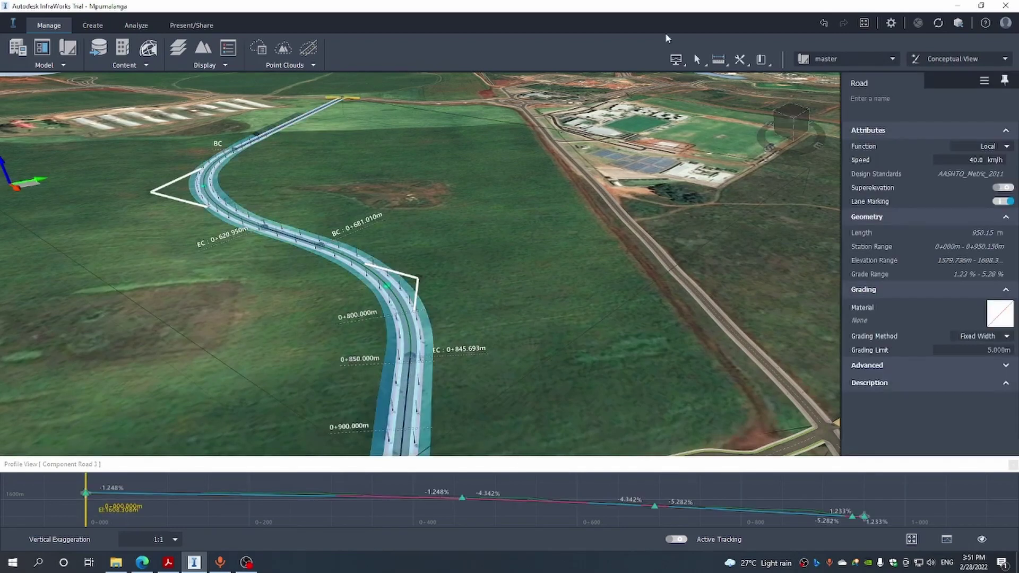
pyautogui.click(676, 61)
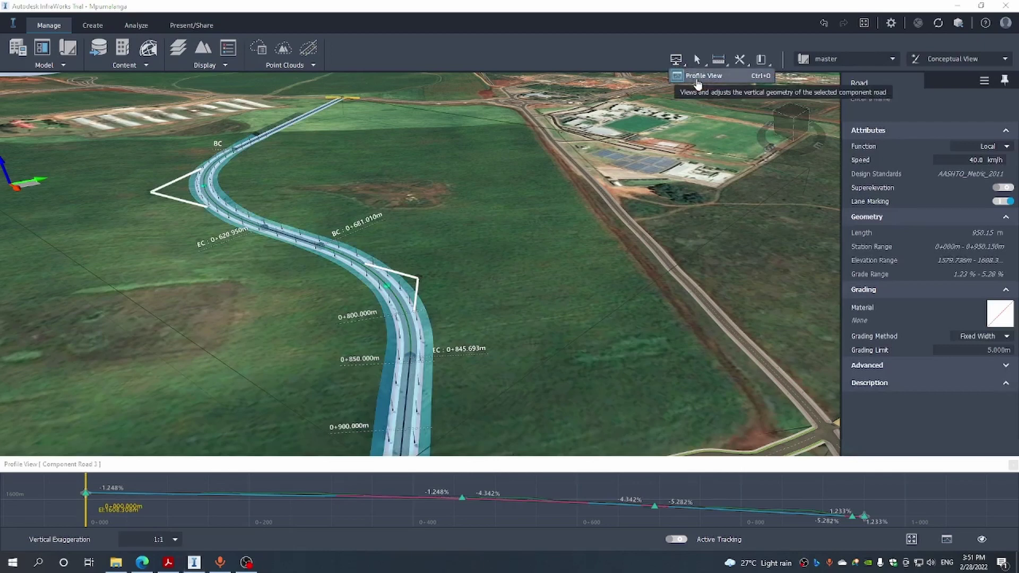
# Hide Profile View and run Earthwork Quantities: 26162.457 m³ cut, 1068.942 m³ fill.
pyautogui.click(684, 75)
pyautogui.click(868, 527)
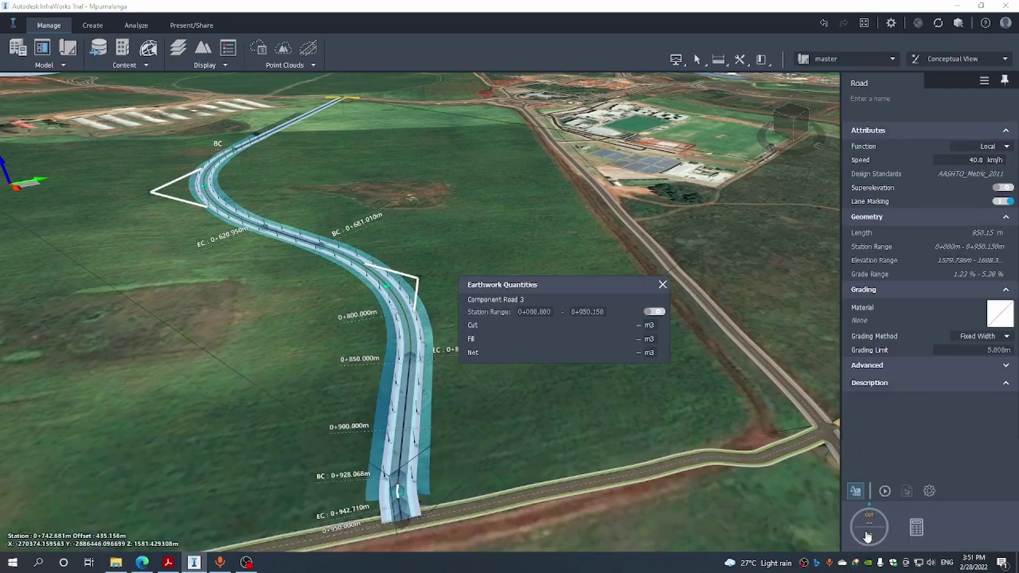
pyautogui.click(884, 492)
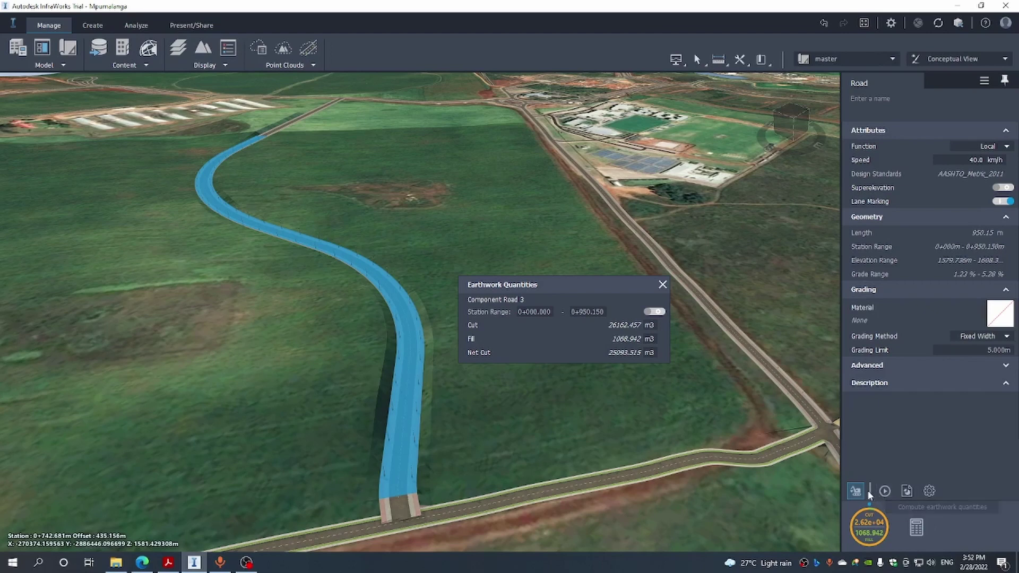
# Add a vertical curve to the profile and rework grades to -2.055%, -5.219%, -2.356%, 10.244%.
pyautogui.click(662, 285)
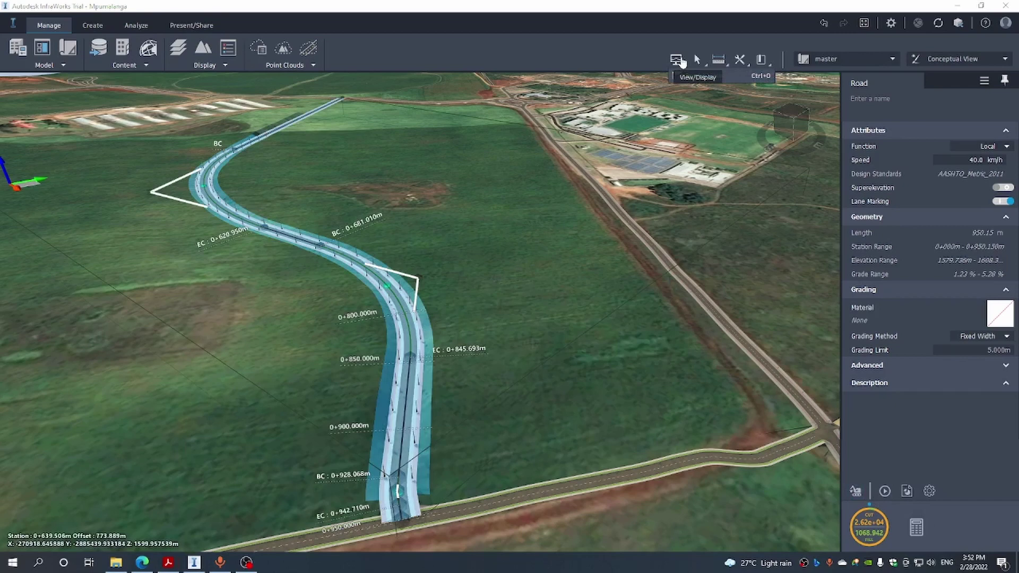
pyautogui.click(680, 61)
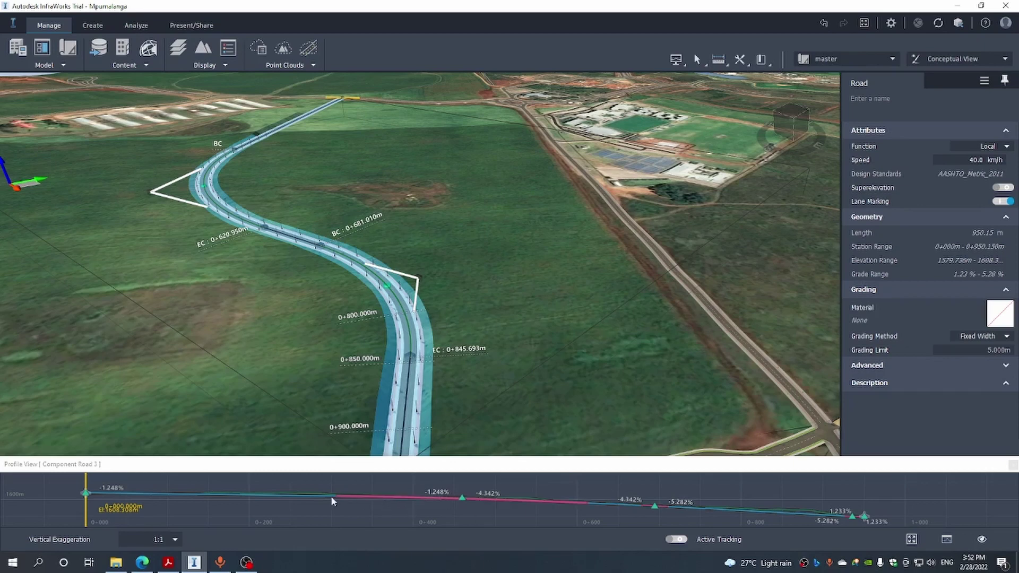
pyautogui.rightClick(296, 496)
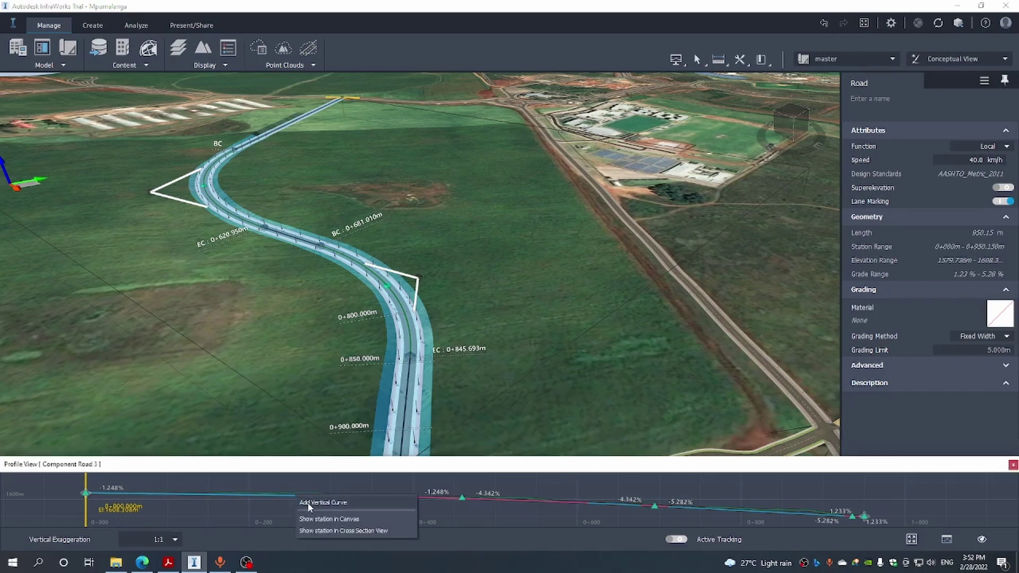
pyautogui.click(307, 502)
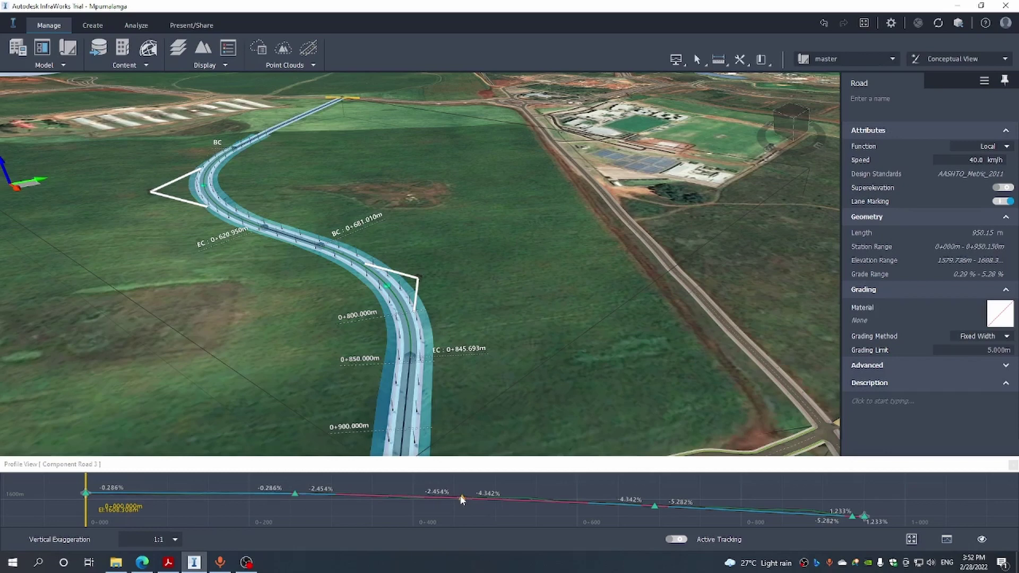
pyautogui.moveTo(462, 500); pyautogui.dragTo(493, 500)
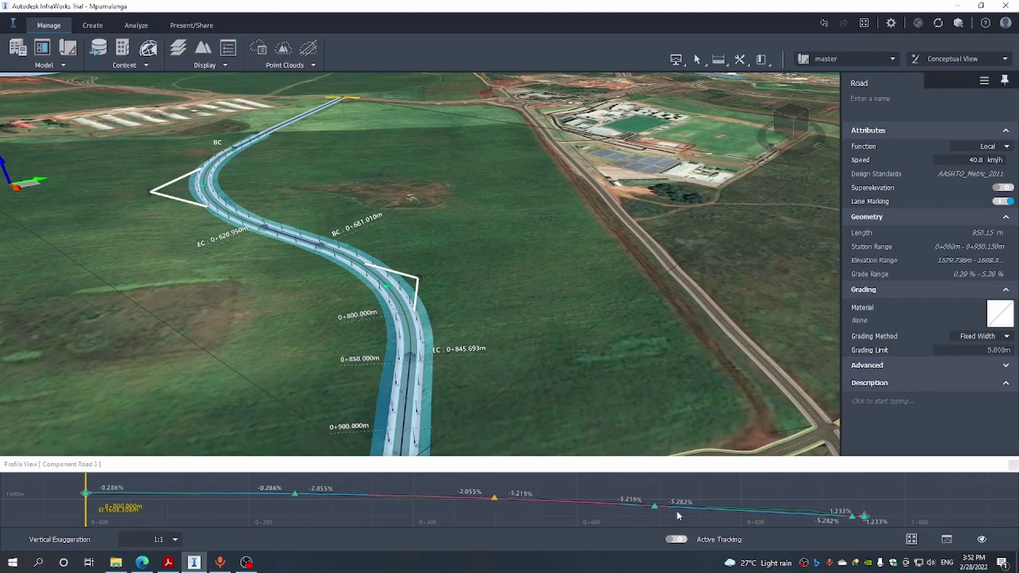
pyautogui.click(788, 519)
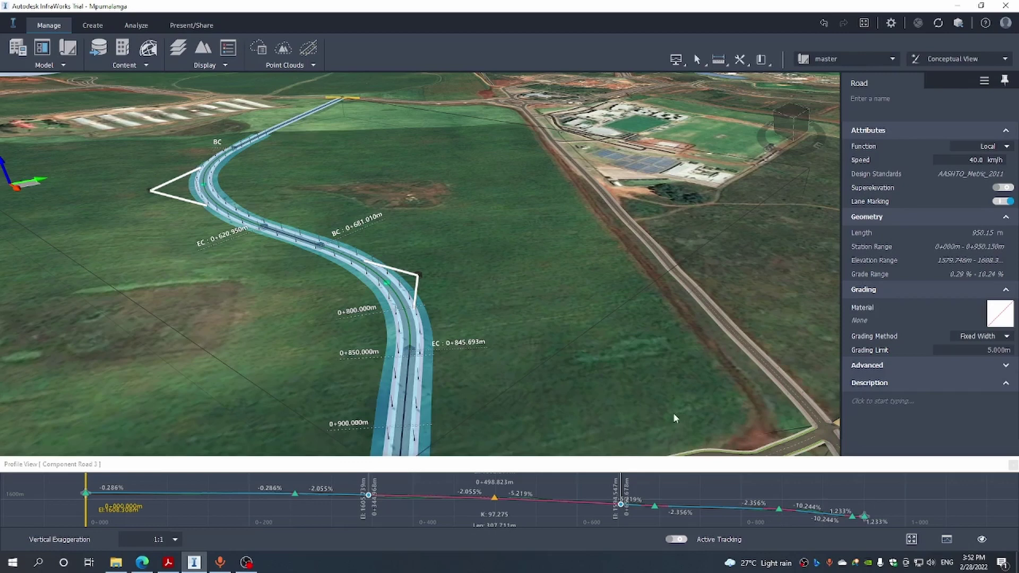
# Rerun cut/fill and review results: 5910.317 m³ cut, 8135.972 m³ fill, 2225.655 m³ net fill.
pyautogui.click(675, 60)
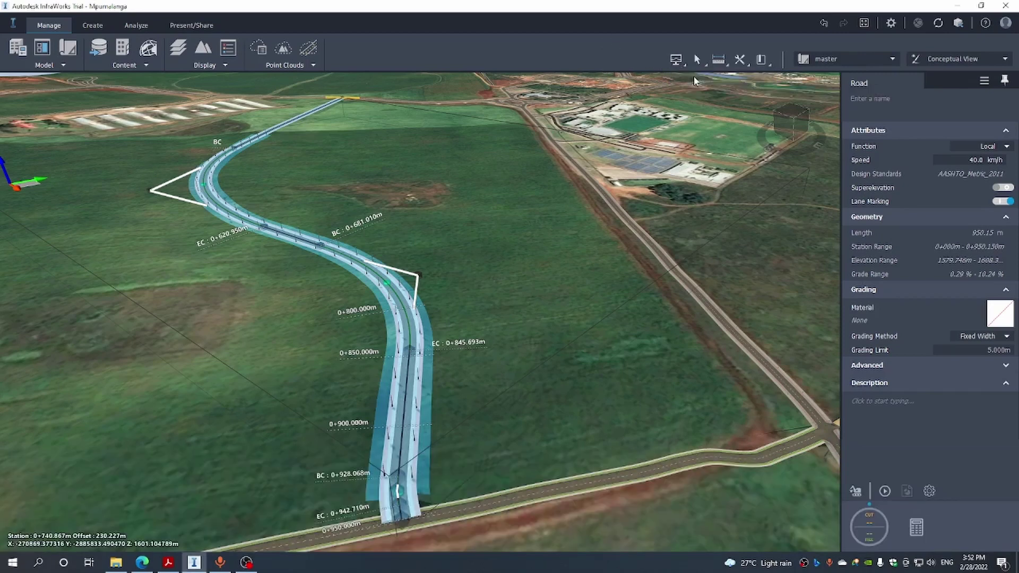
pyautogui.click(885, 492)
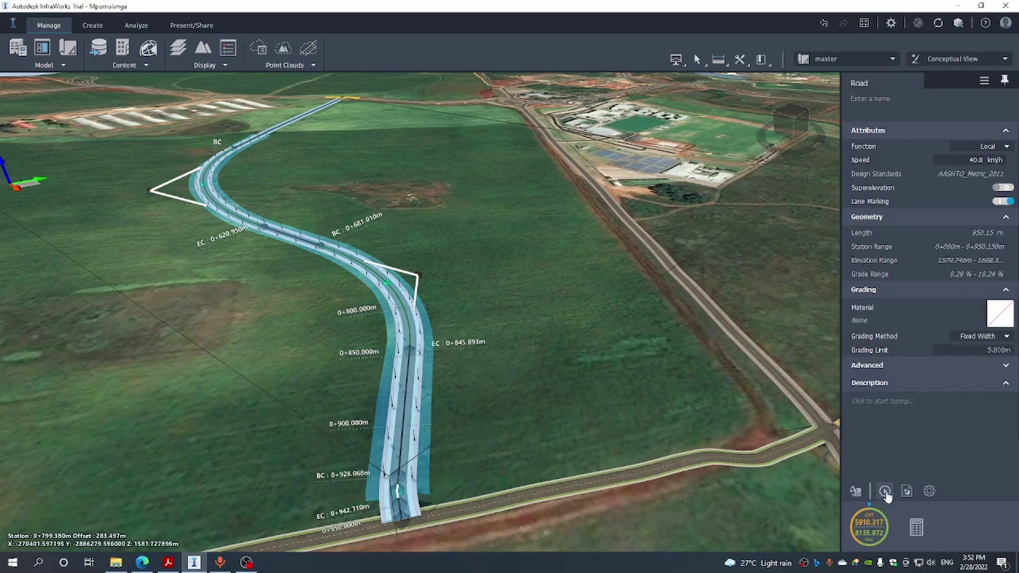
pyautogui.click(885, 492)
pyautogui.click(876, 519)
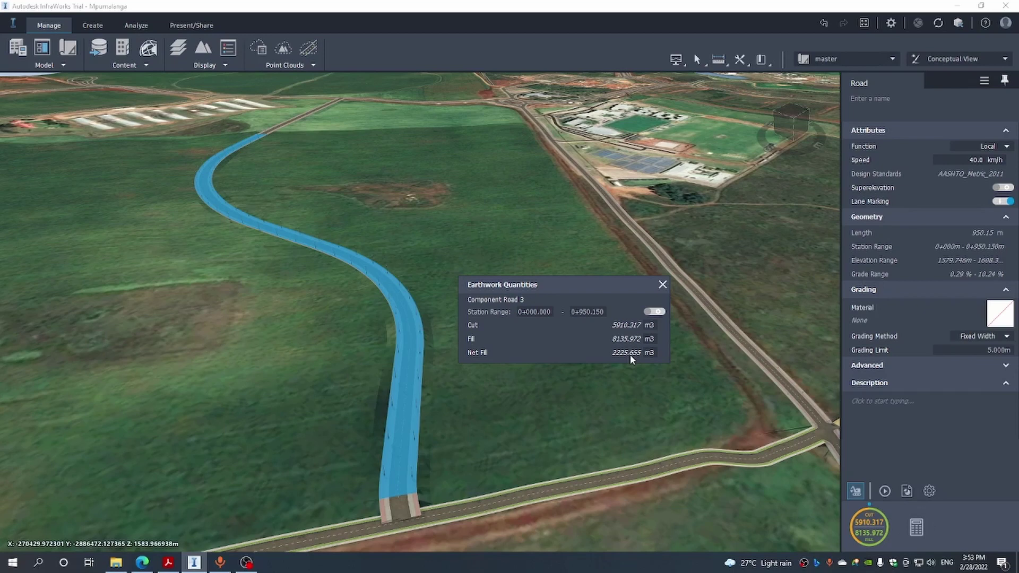
pyautogui.click(663, 285)
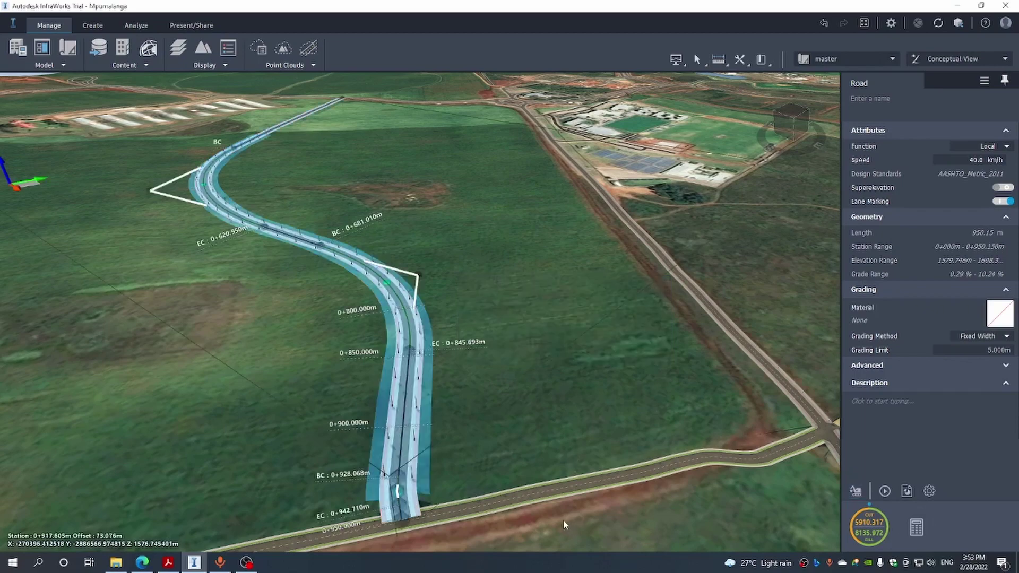
# Set Component Road 3's grading method to Fixed Slope with a 2:1 cut slope.
pyautogui.click(554, 431)
pyautogui.keyDown('shift'); pyautogui.moveTo(554, 432); pyautogui.dragTo(564, 375, button='middle'); pyautogui.keyUp('shift')
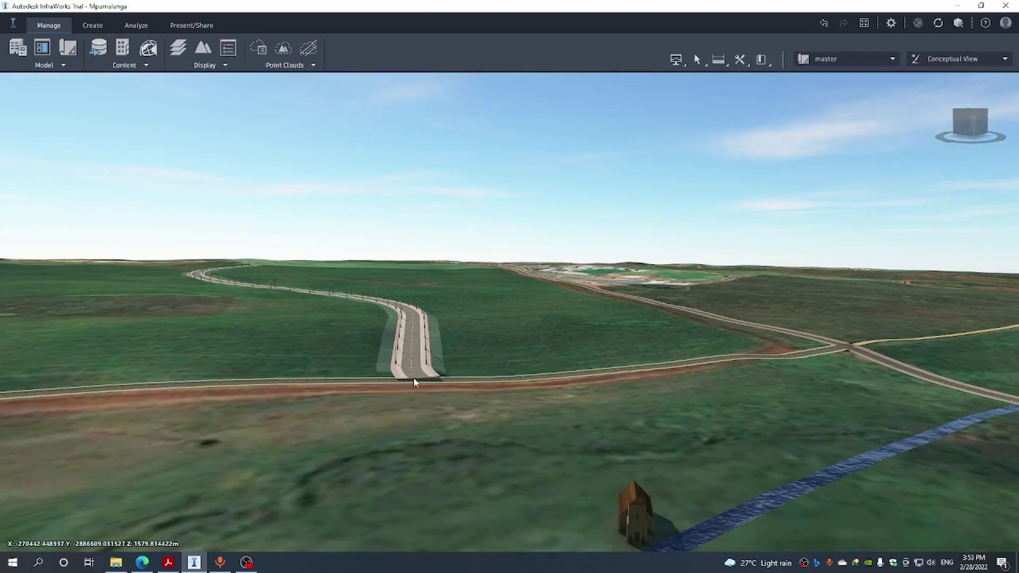
pyautogui.scroll(2, 489, 370)
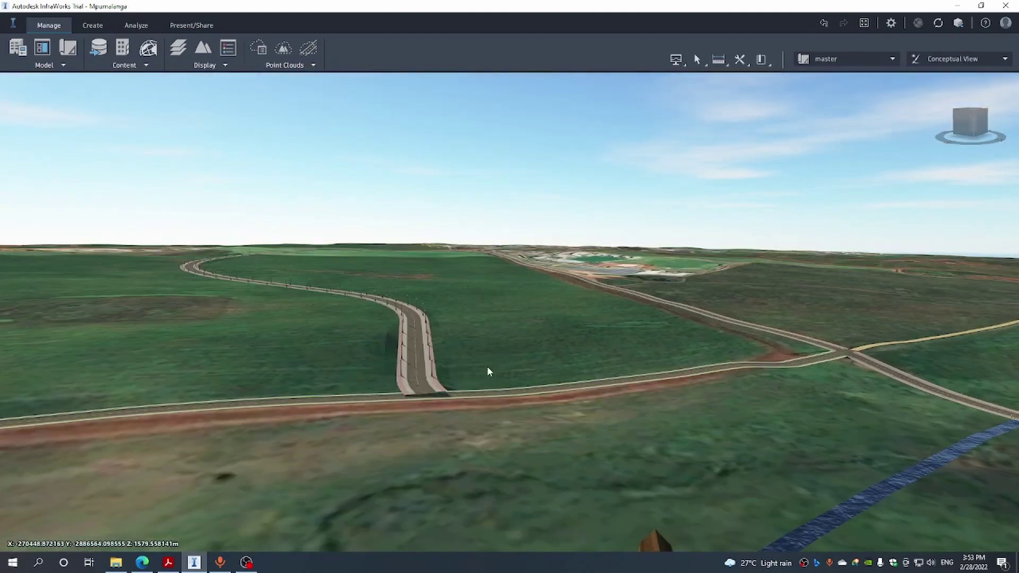
pyautogui.click(410, 362)
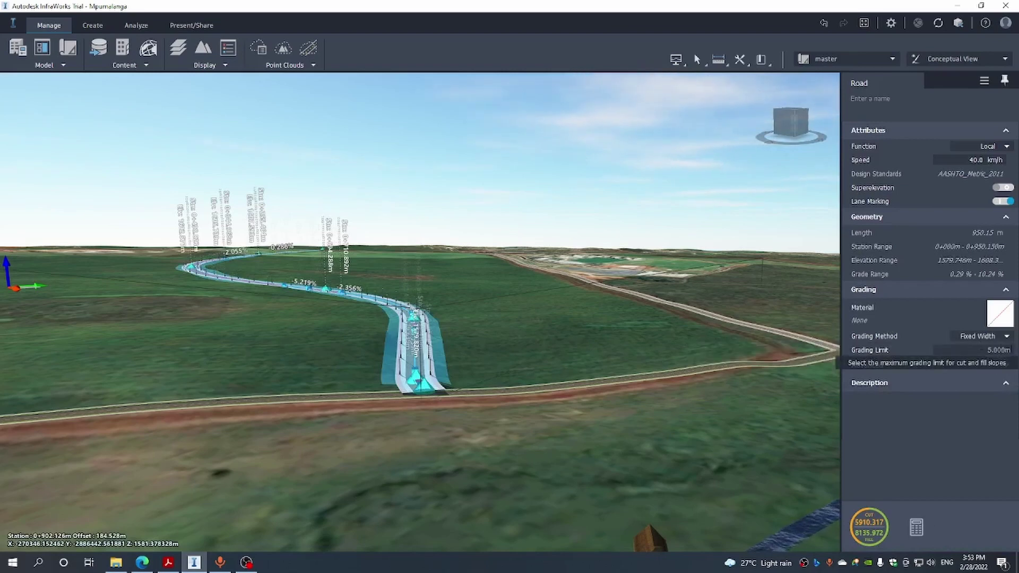
pyautogui.click(1006, 336)
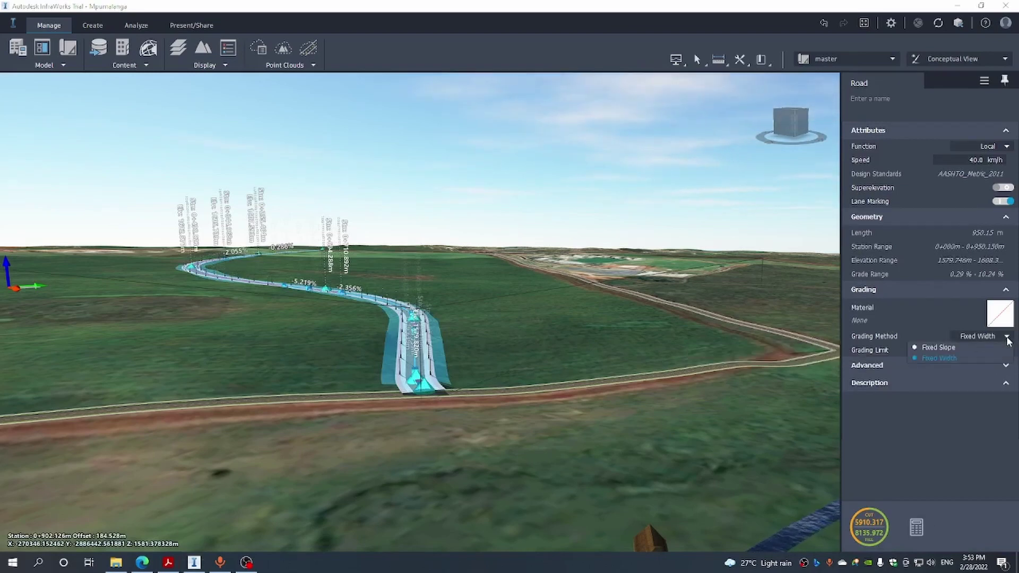
pyautogui.click(951, 346)
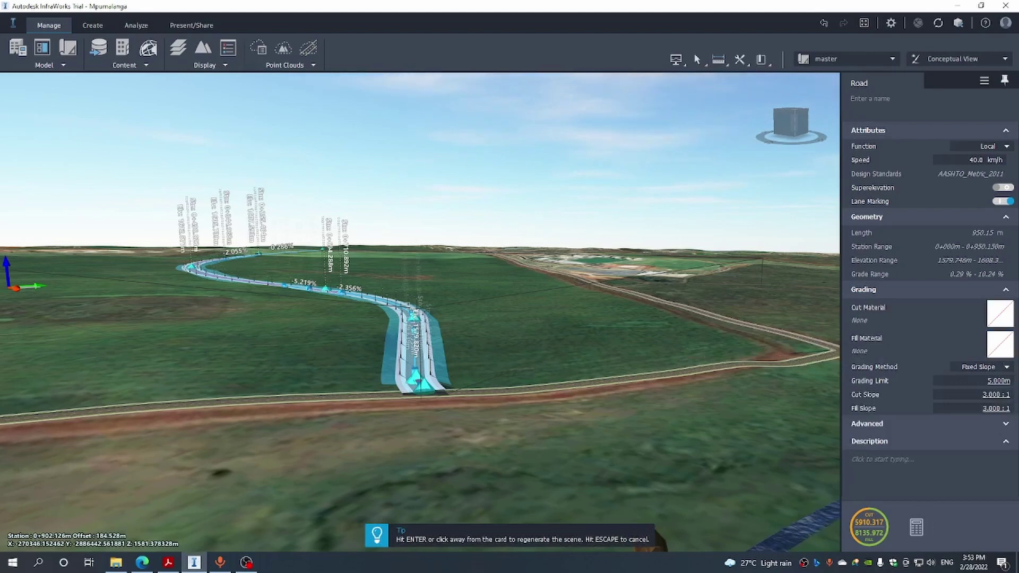
pyautogui.click(989, 395)
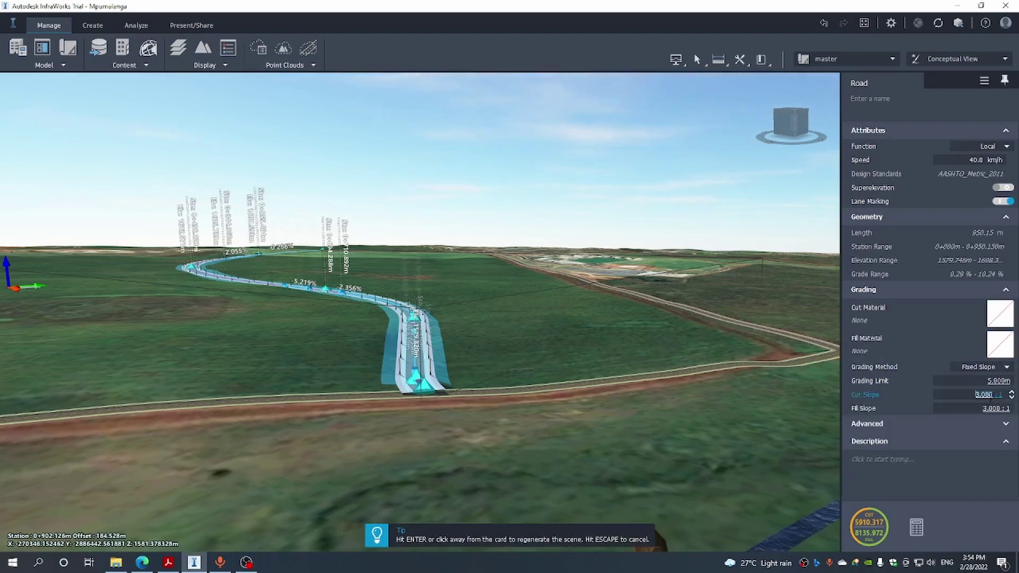
pyautogui.write('2')
pyautogui.press('Return')
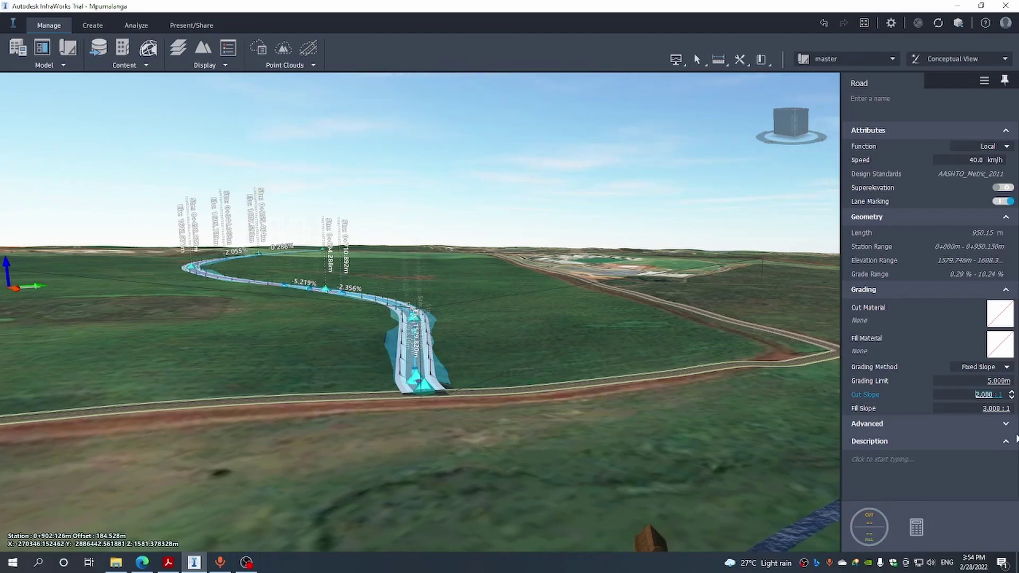
# Rerun Earthwork Quantities for the fixed-slope road: 5359.630 m³ cut, 7783.777 m³ fill, 2424.148 m³ net fill.
pyautogui.click(881, 531)
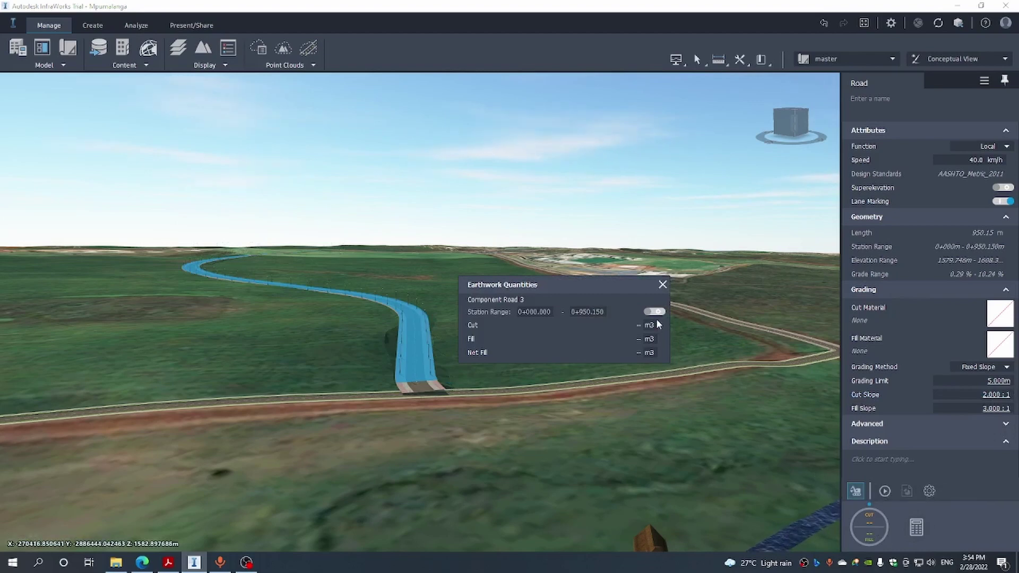
pyautogui.click(885, 491)
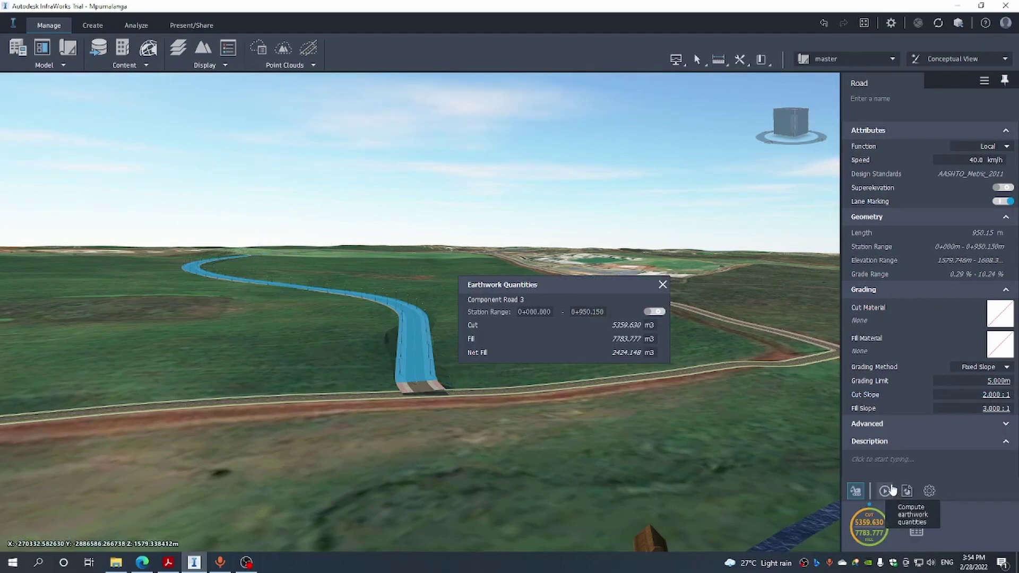
pyautogui.click(665, 285)
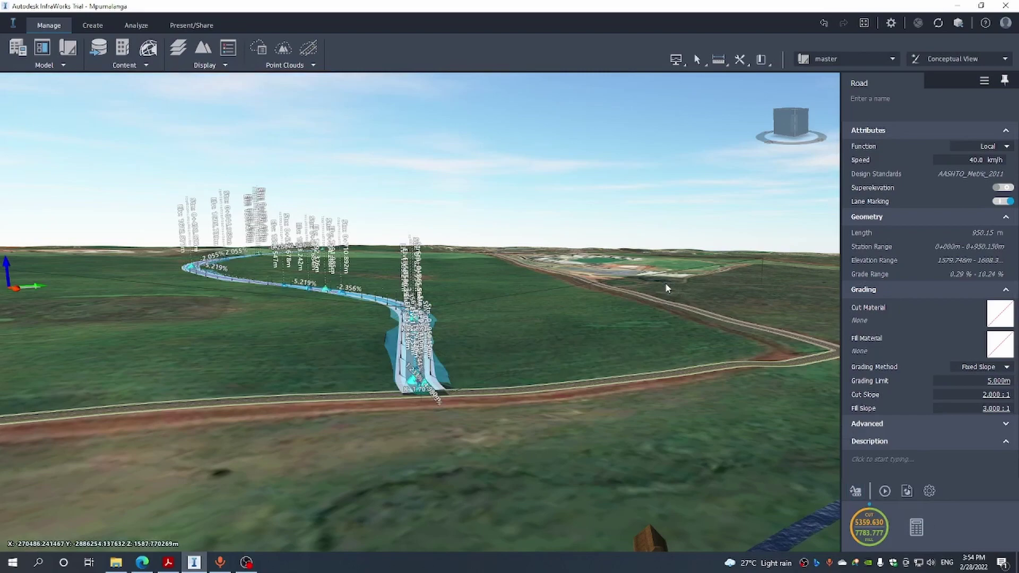
pyautogui.moveTo(660, 311); pyautogui.dragTo(576, 323, button='middle')
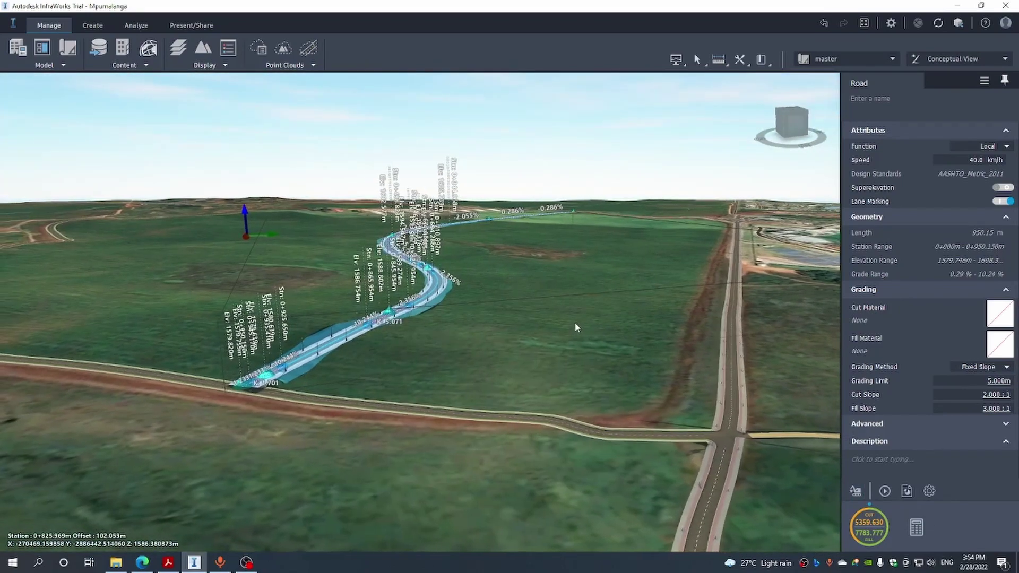
pyautogui.click(577, 328)
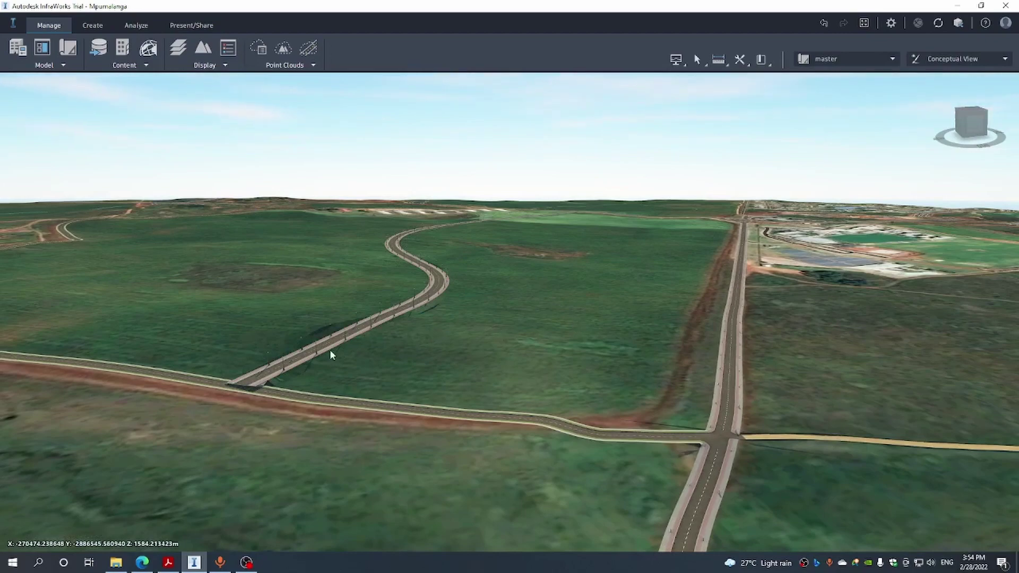
# Zoom and orbit in on Component Road 3 so its lanes, sidewalks and street lights are visible.
pyautogui.scroll(2, 297, 364)
pyautogui.scroll(4, 299, 367)
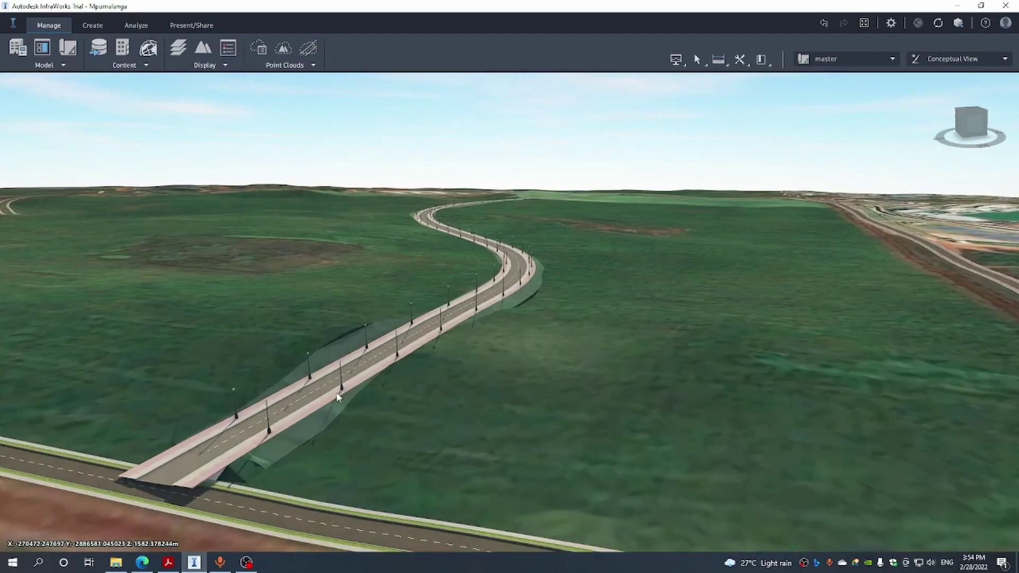
pyautogui.moveTo(377, 402); pyautogui.dragTo(373, 427, button='middle')
pyautogui.scroll(3, 398, 433)
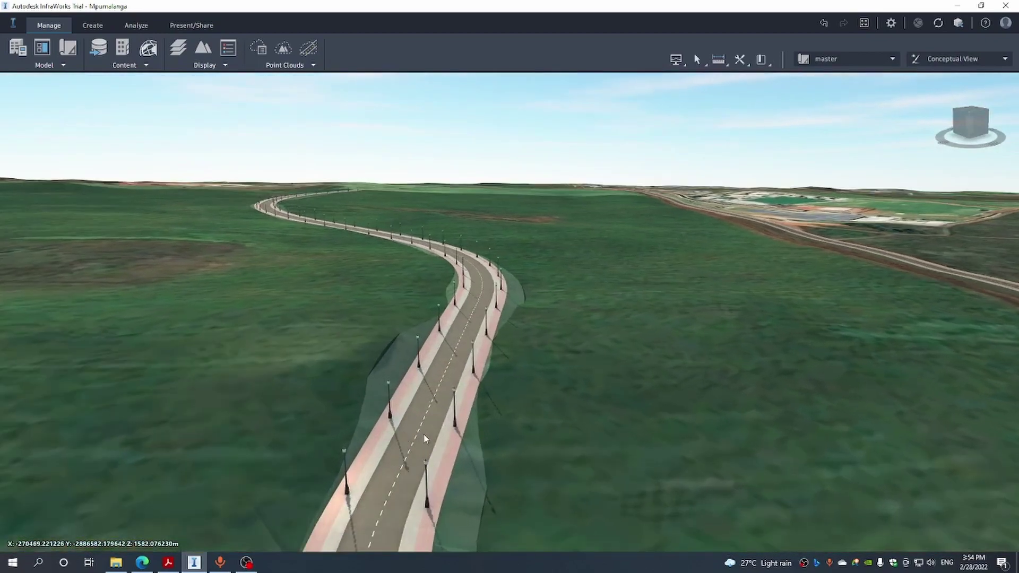
pyautogui.scroll(1, 436, 429)
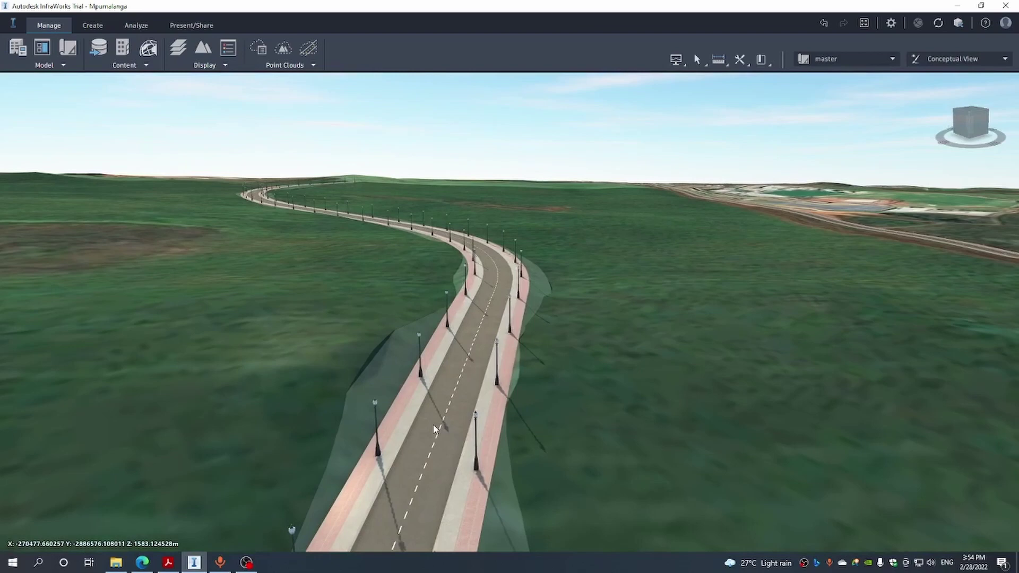
pyautogui.scroll(1, 442, 419)
pyautogui.scroll(1, 447, 412)
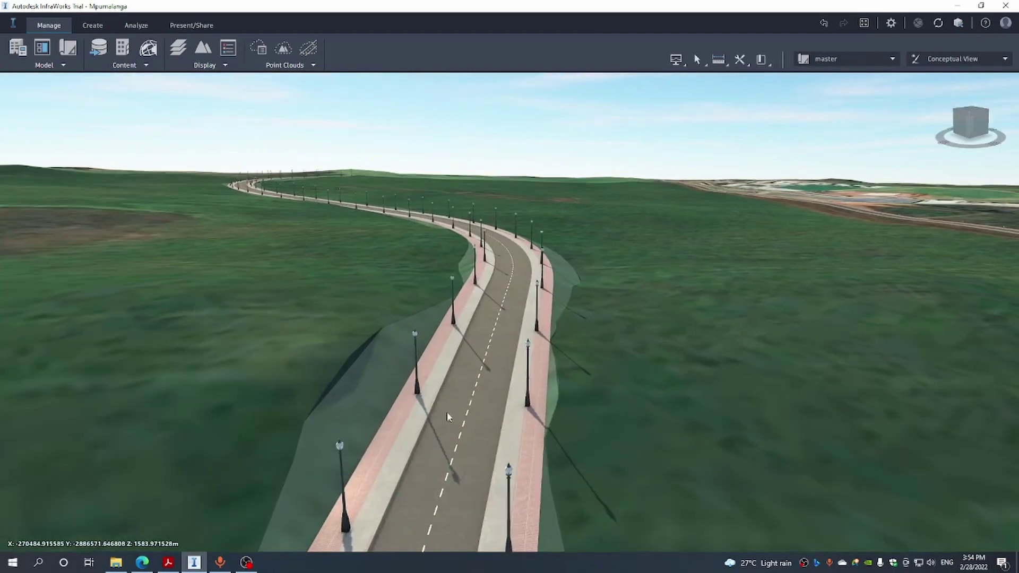
pyautogui.scroll(1, 480, 400)
pyautogui.scroll(1, 484, 406)
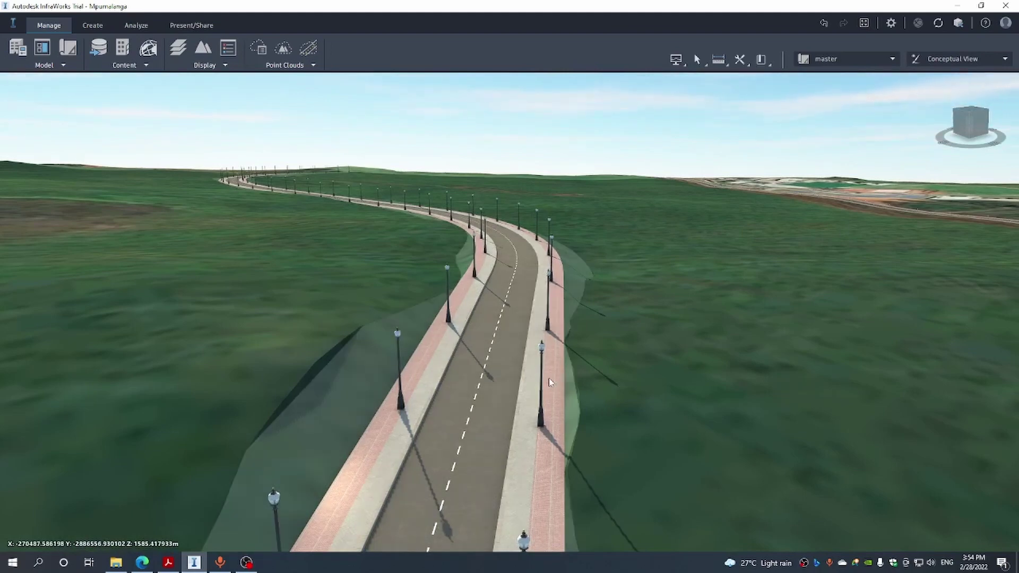
pyautogui.rightClick(521, 366)
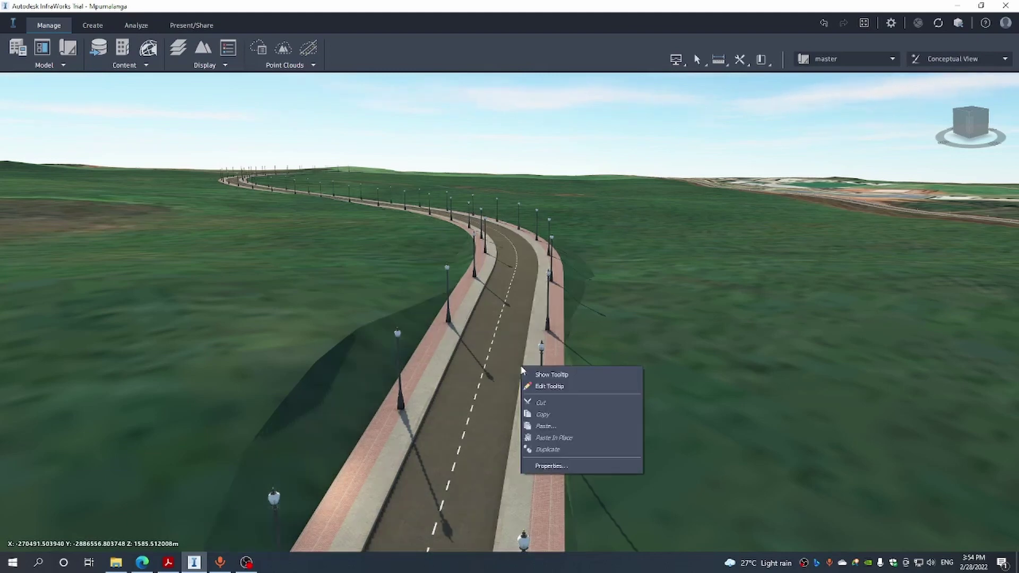
pyautogui.click(654, 326)
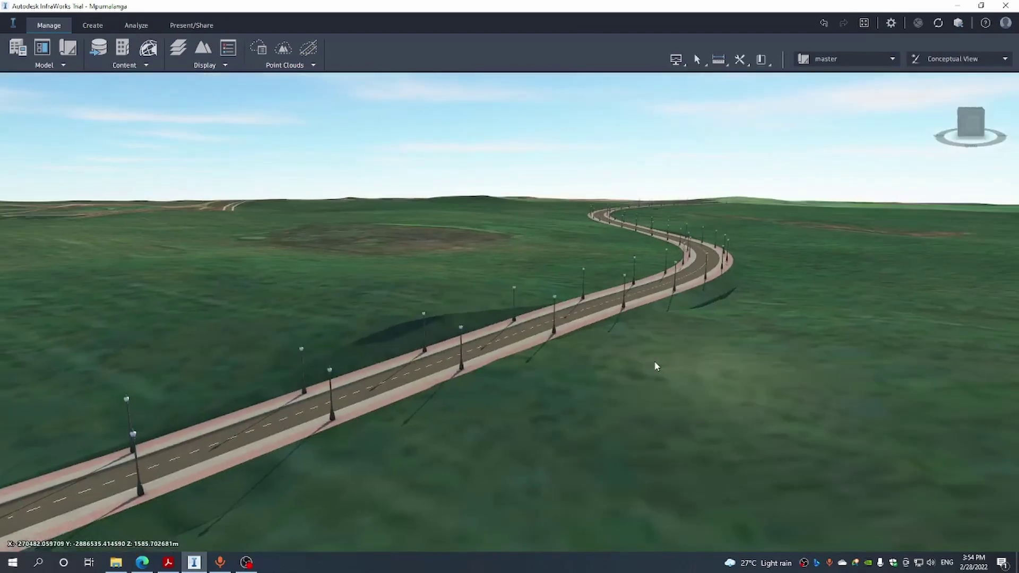
pyautogui.click(567, 324)
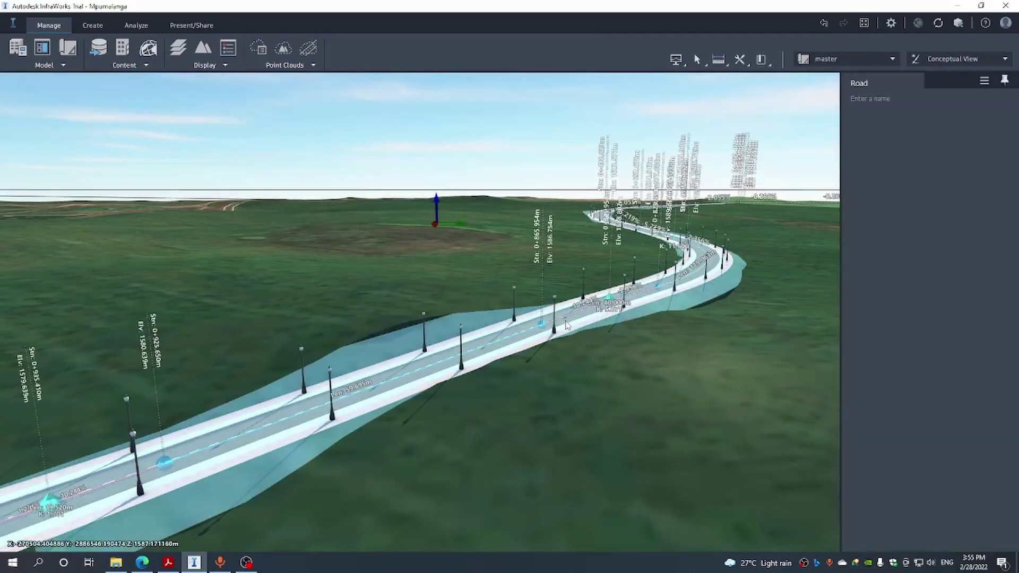
pyautogui.rightClick(566, 325)
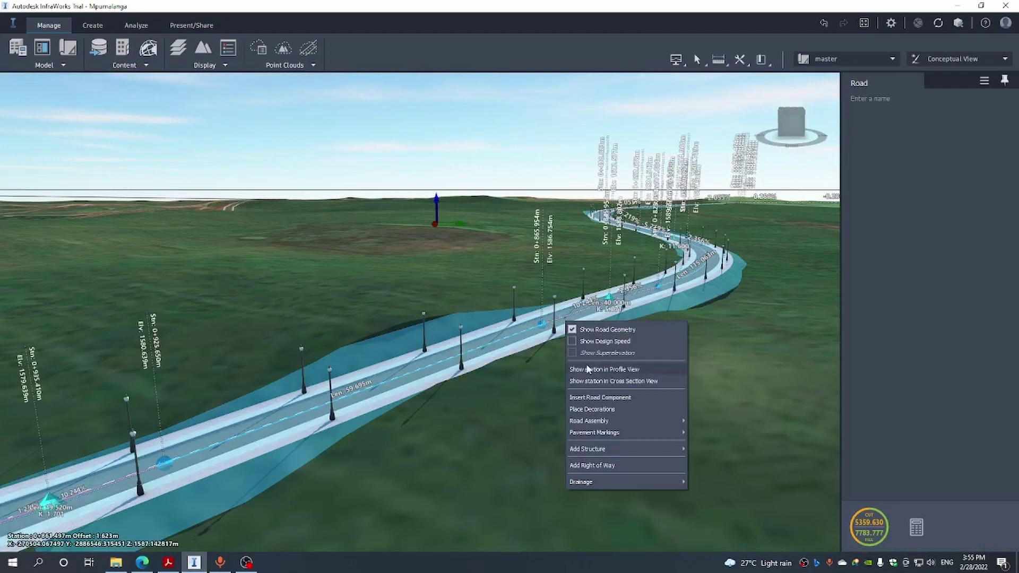
pyautogui.click(590, 380)
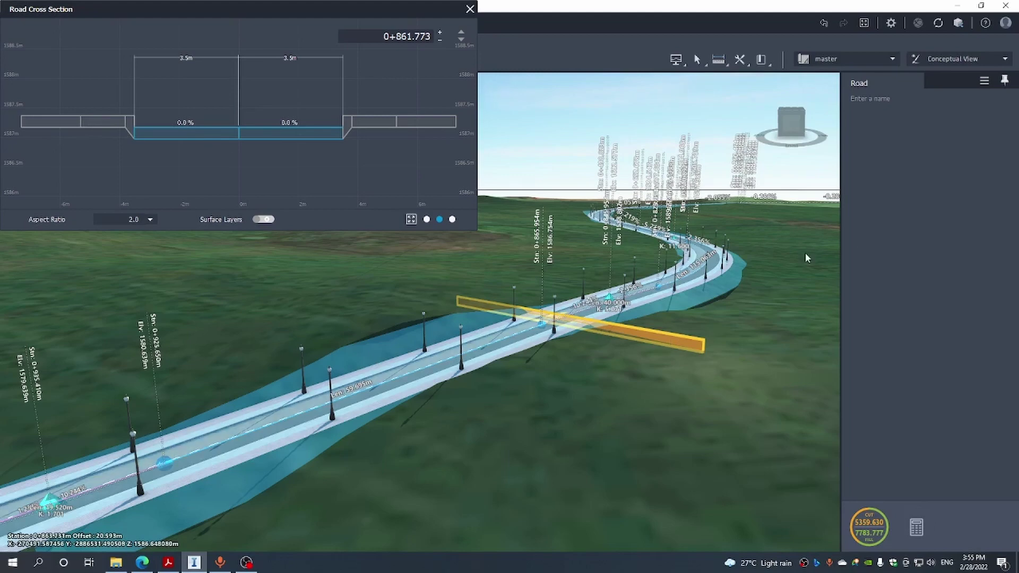
pyautogui.click(470, 9)
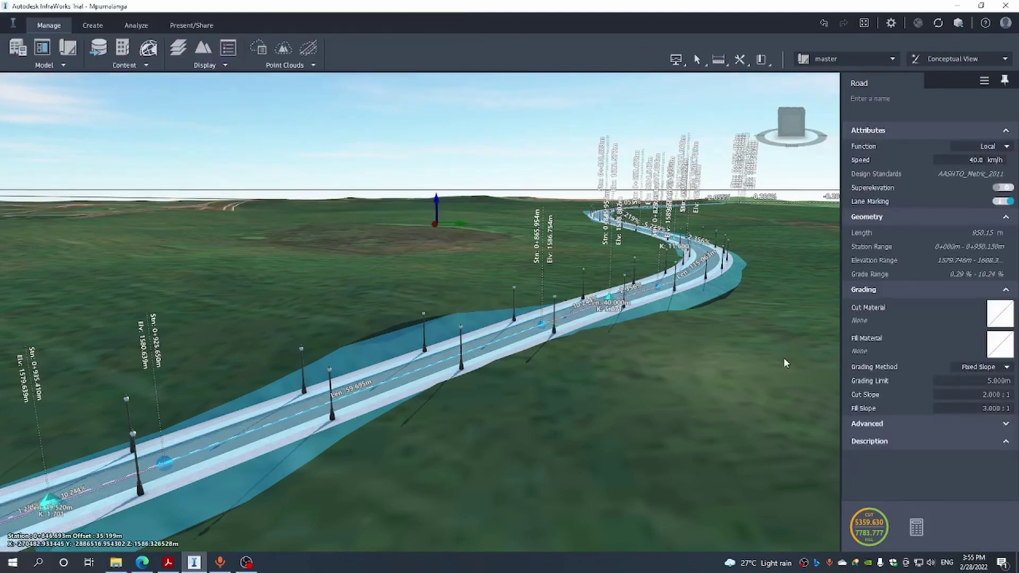
pyautogui.click(598, 337)
pyautogui.moveTo(598, 337); pyautogui.dragTo(525, 437, button='middle')
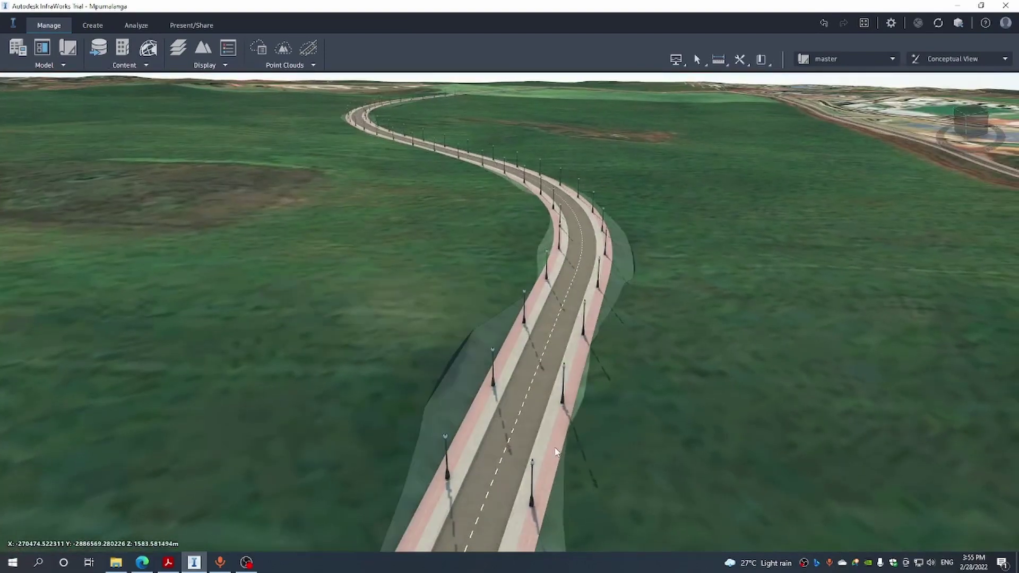
# Give the driving lane a 0.5 m depth and a 2.0 % slope.
pyautogui.click(528, 438)
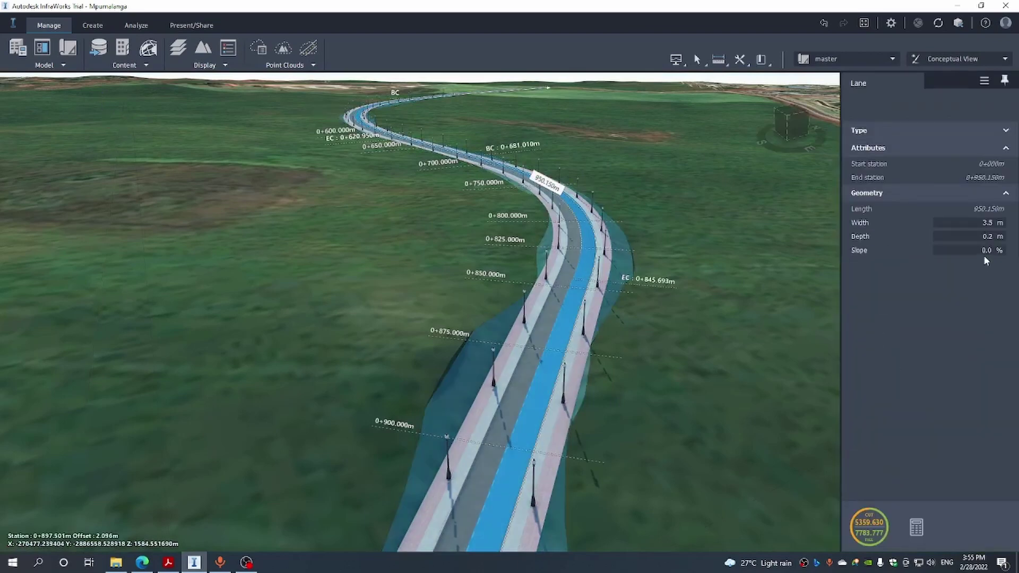
pyautogui.click(990, 236)
pyautogui.press('BackSpace')
pyautogui.press('BackSpace')
pyautogui.write('.5')
pyautogui.press('Tab')
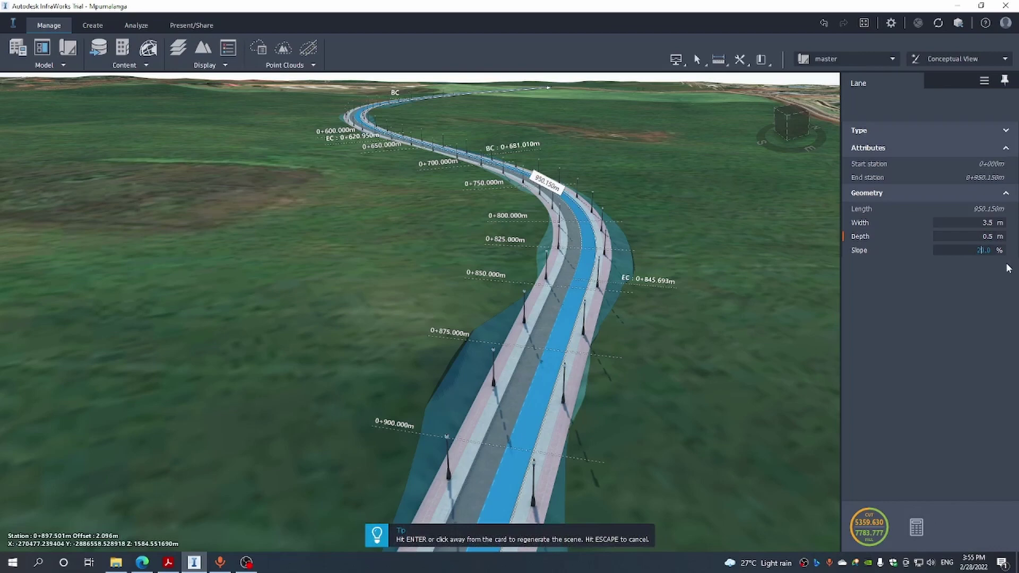
pyautogui.write('2')
pyautogui.press('Delete')
pyautogui.press('Return')
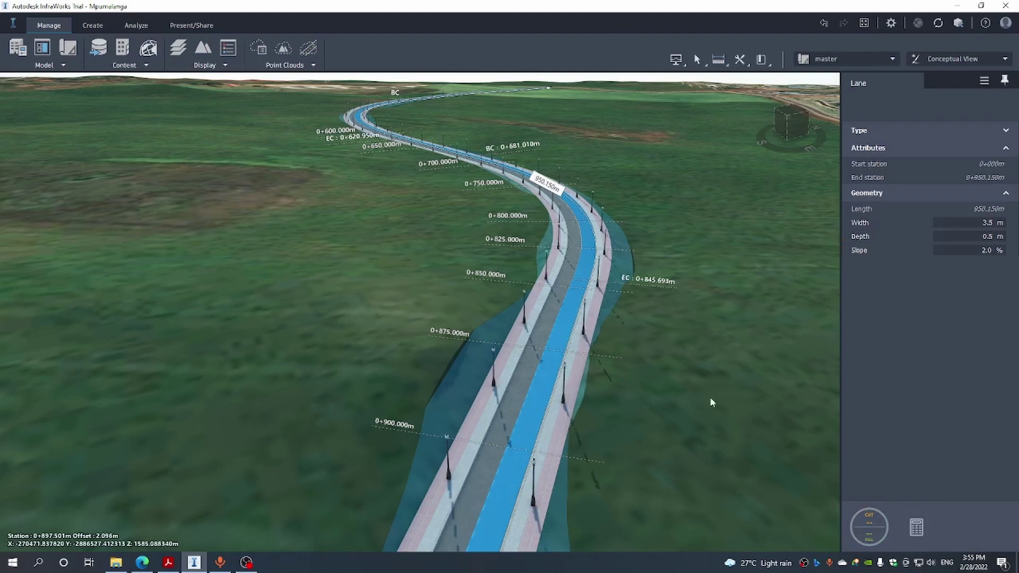
# Set the sidewalk strip beside the lane to a 1.0 % slope.
pyautogui.click(557, 411)
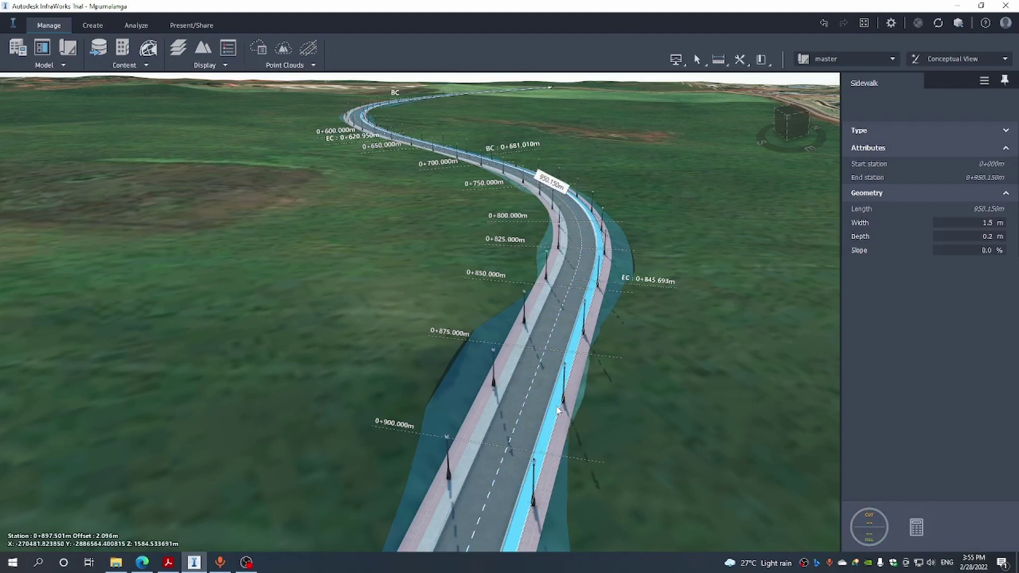
pyautogui.click(987, 251)
pyautogui.write('2')
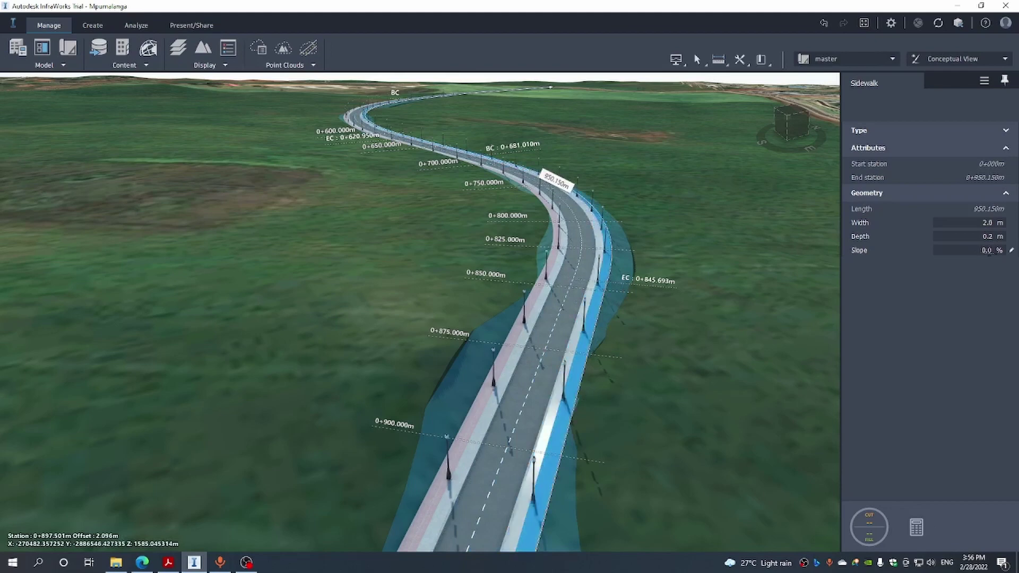
pyautogui.press('BackSpace')
pyautogui.press('BackSpace')
pyautogui.press('BackSpace')
pyautogui.write('1')
pyautogui.press('Return')
# Give the left sidewalk a 2.0 % slope and its outer strip a 1.0 % slope.
pyautogui.click(506, 371)
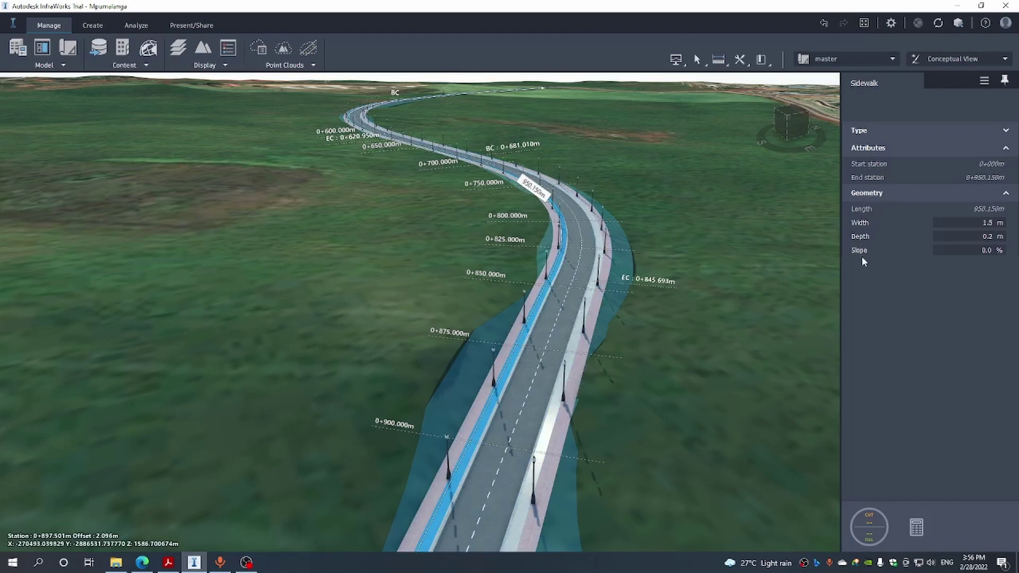
pyautogui.click(980, 252)
pyautogui.write('2.0')
pyautogui.press('Return')
pyautogui.click(503, 358)
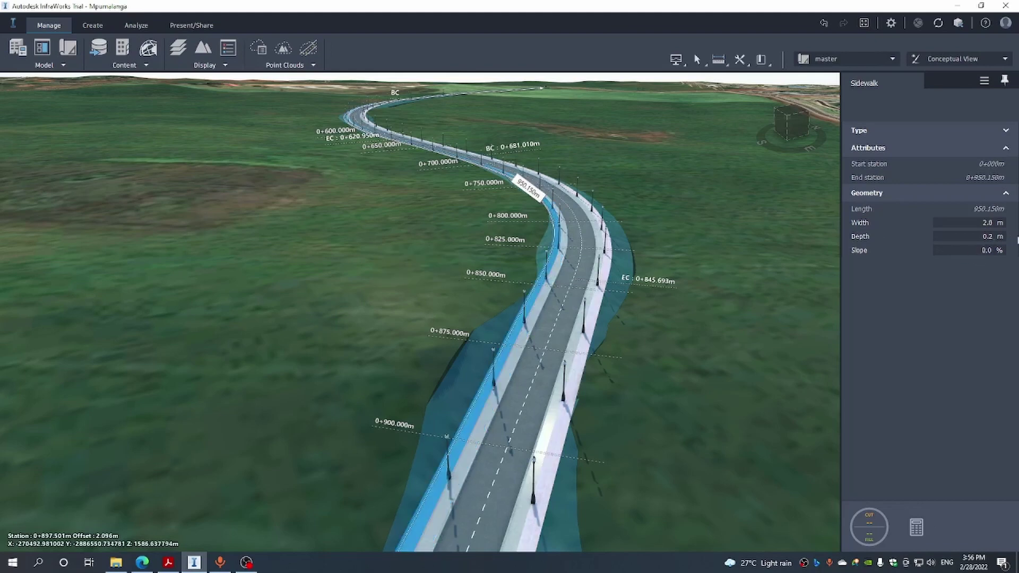
pyautogui.click(988, 250)
pyautogui.press('BackSpace')
pyautogui.write('1')
pyautogui.press('Return')
pyautogui.click(810, 380)
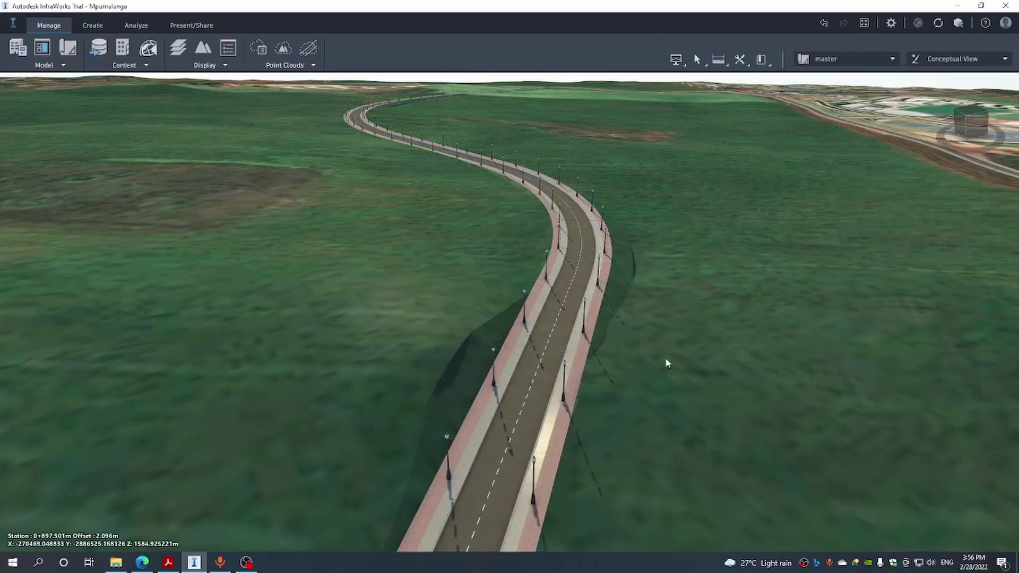
pyautogui.click(569, 349)
pyautogui.rightClick(570, 349)
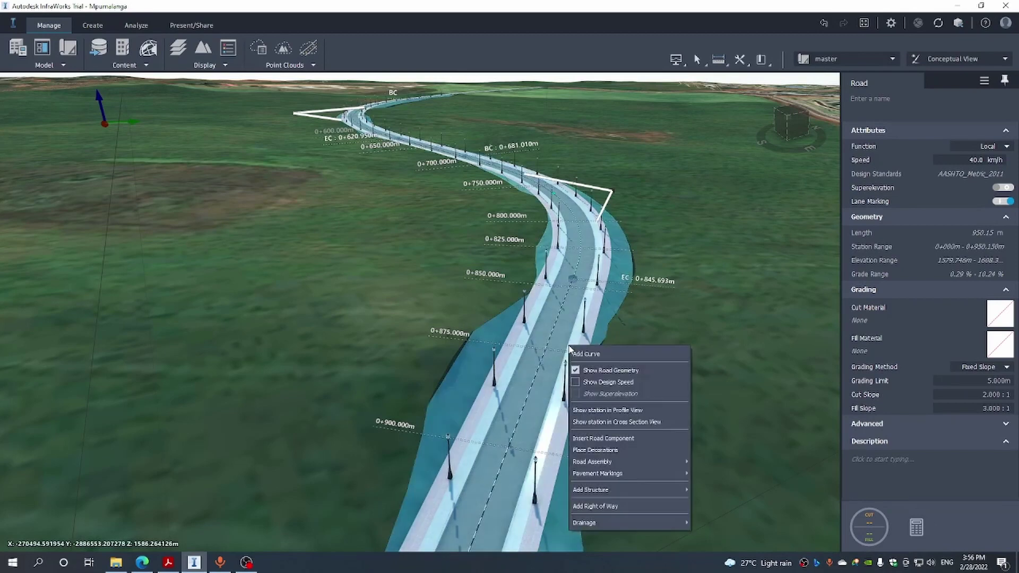
pyautogui.click(597, 422)
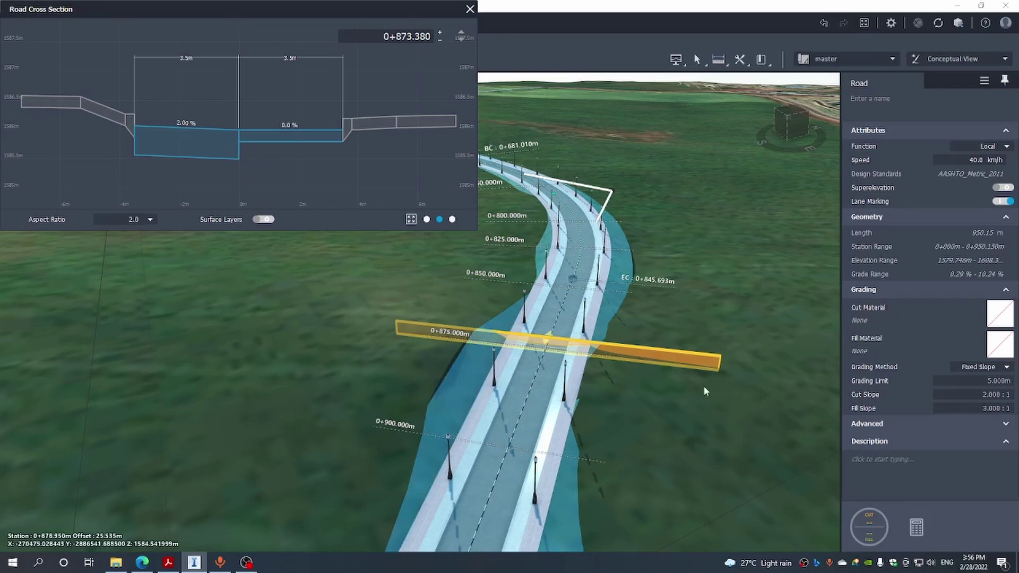
pyautogui.click(469, 9)
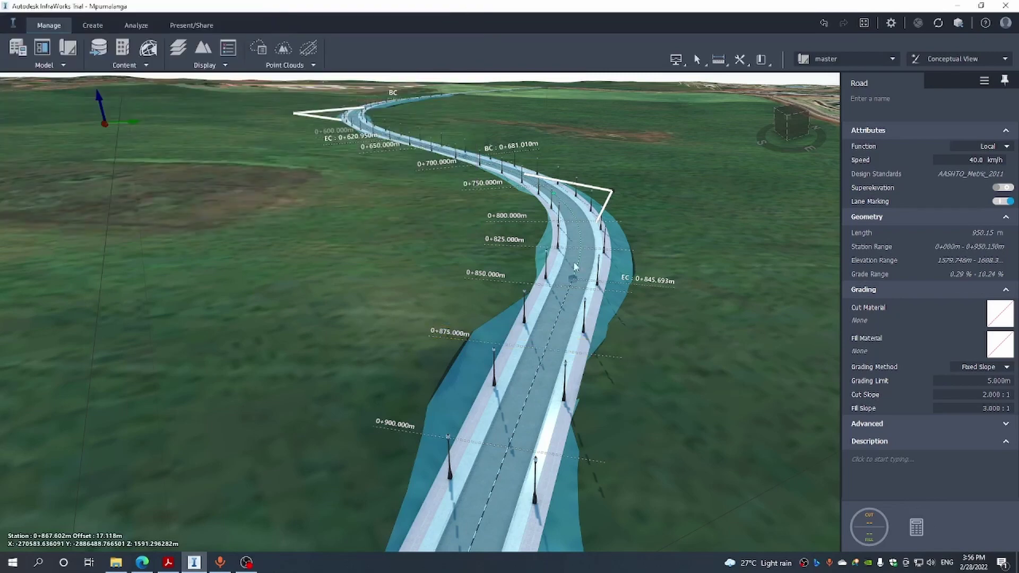
pyautogui.click(662, 347)
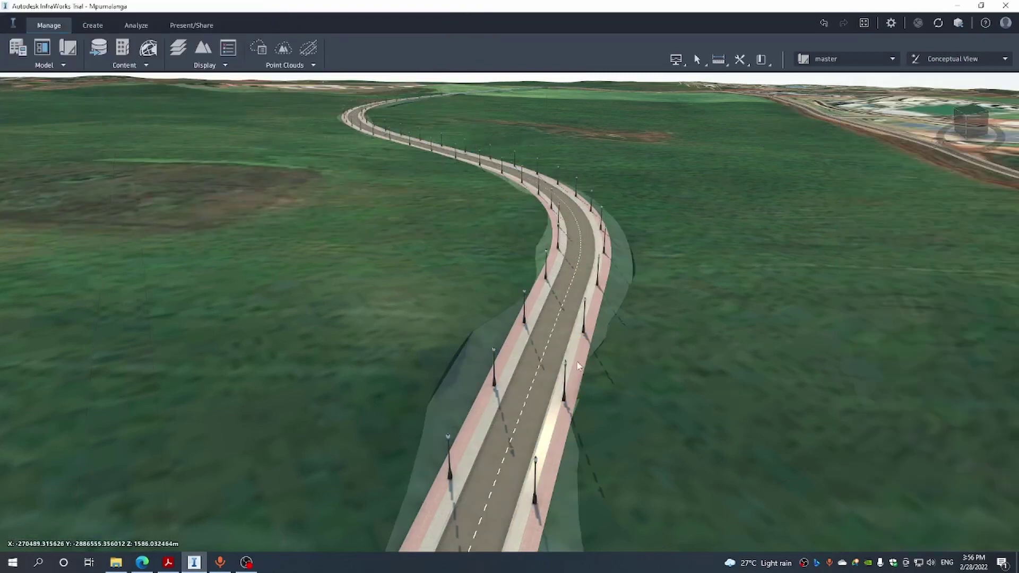
# Set the right sidewalk's slope to 2.0 %.
pyautogui.click(571, 358)
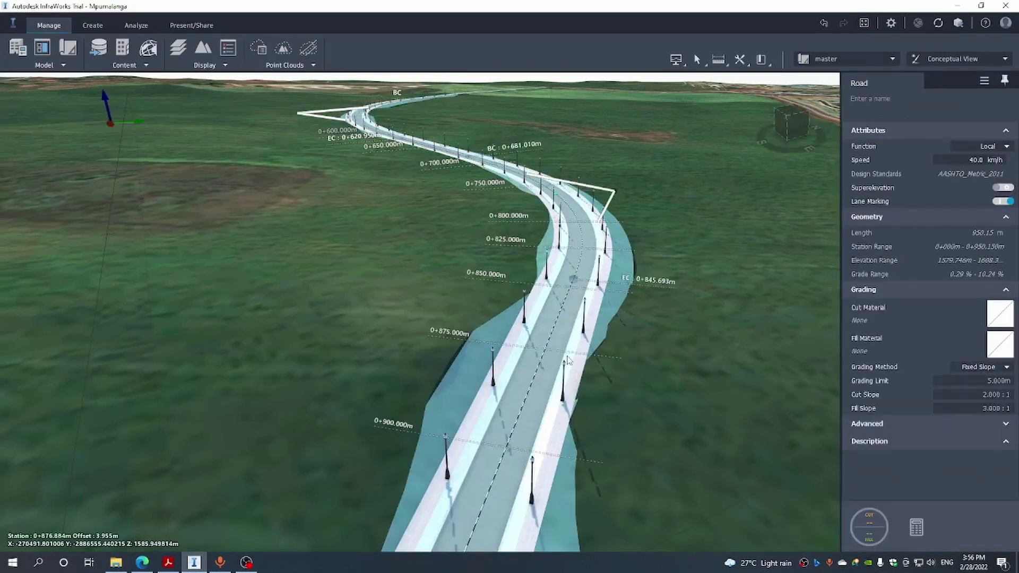
pyautogui.click(568, 360)
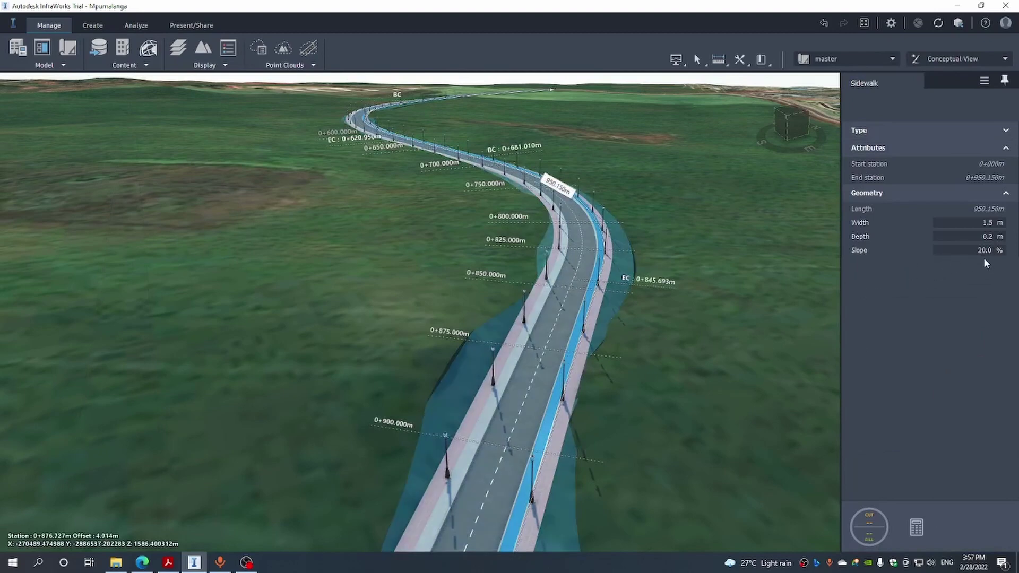
pyautogui.moveTo(983, 247); pyautogui.dragTo(1000, 249)
pyautogui.press('BackSpace')
pyautogui.press('Delete')
pyautogui.press('Delete')
pyautogui.write('2.')
pyautogui.press('Return')
# Change the left travel lane's slope from 0.0 % to 2.0 %, then clear the selection.
pyautogui.click(579, 371)
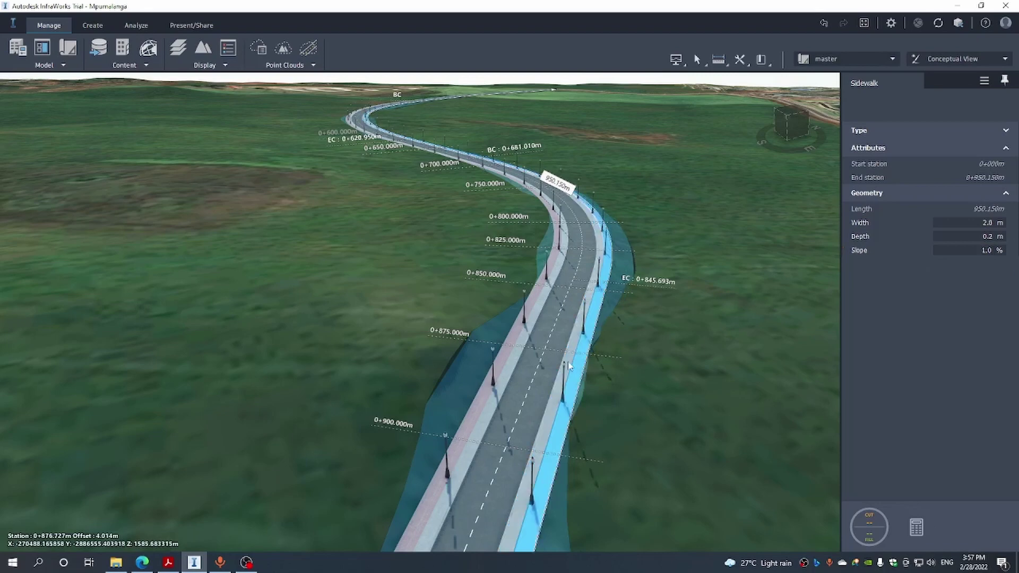
pyautogui.click(568, 366)
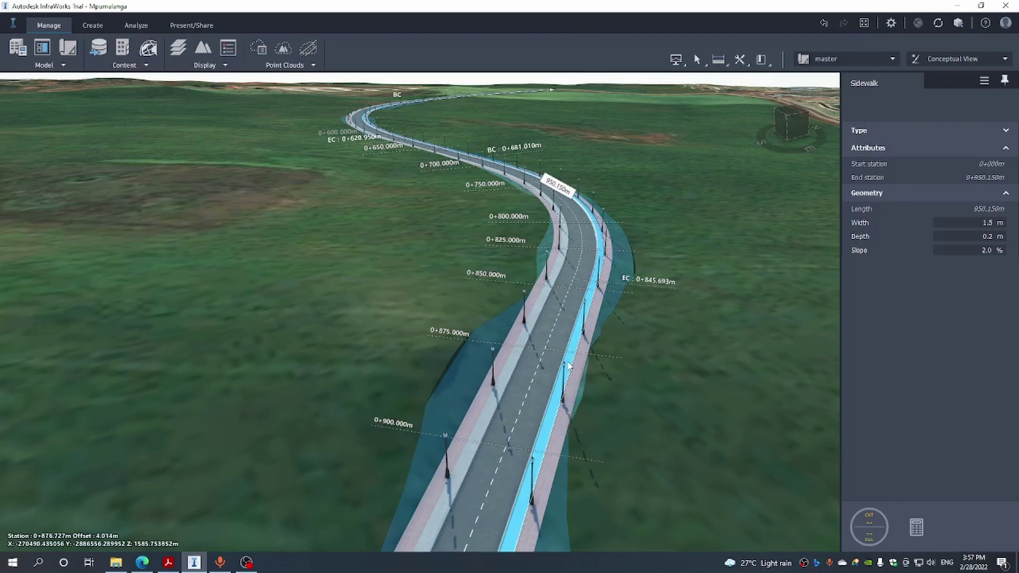
pyautogui.click(557, 362)
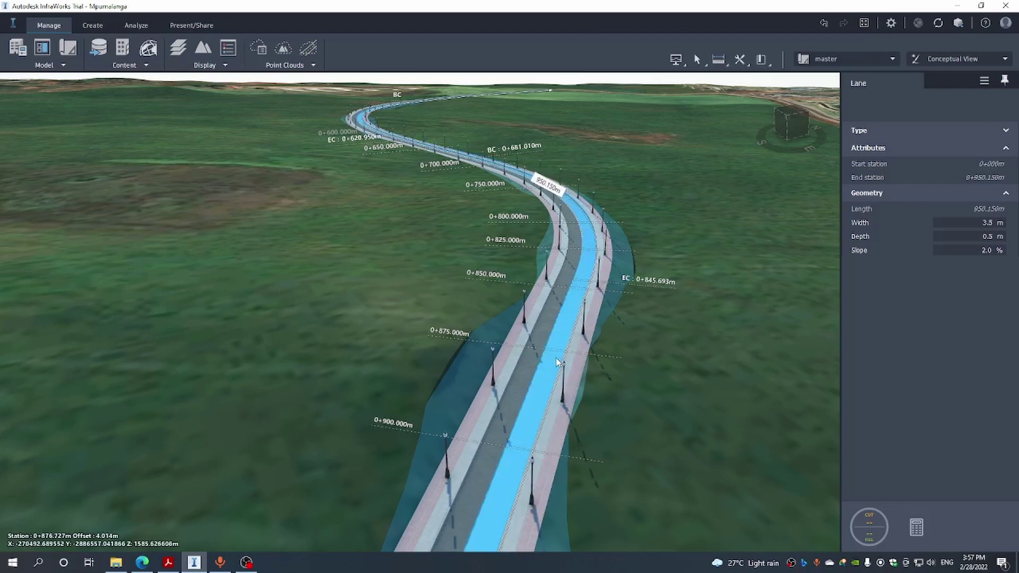
pyautogui.click(538, 347)
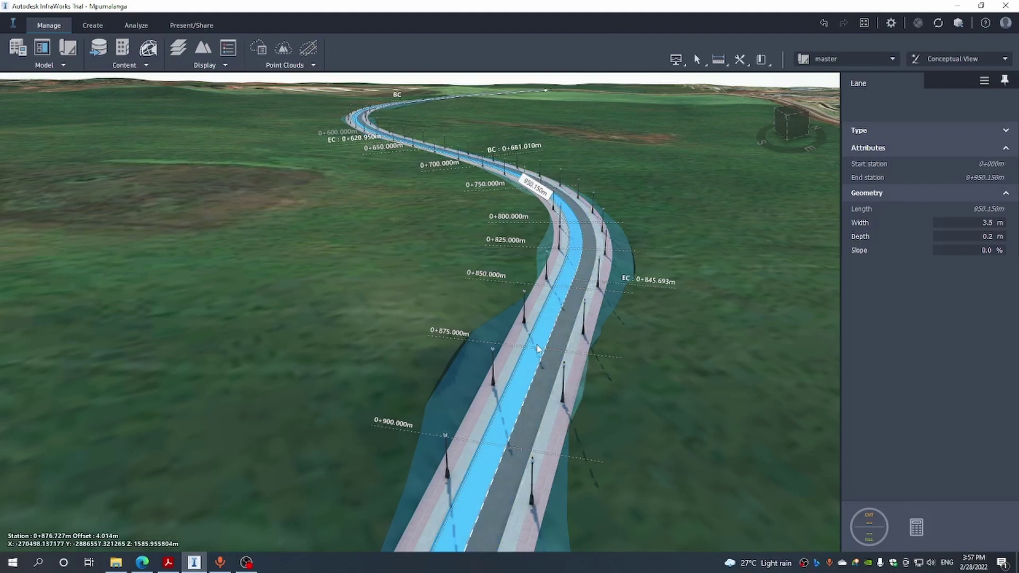
pyautogui.click(986, 250)
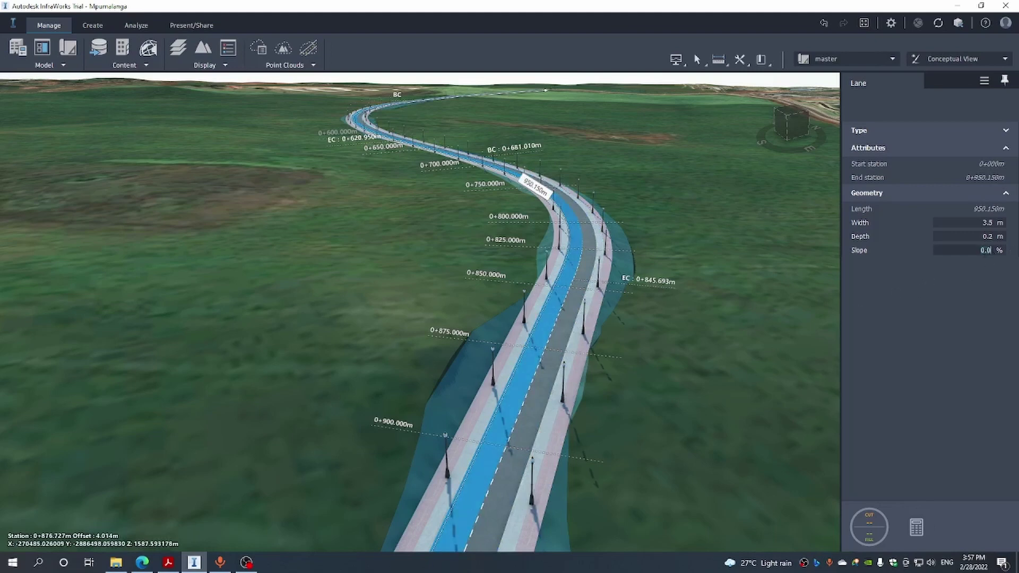
pyautogui.press('BackSpace')
pyautogui.press('BackSpace')
pyautogui.press('BackSpace')
pyautogui.write('2')
pyautogui.press('Return')
pyautogui.click(530, 318)
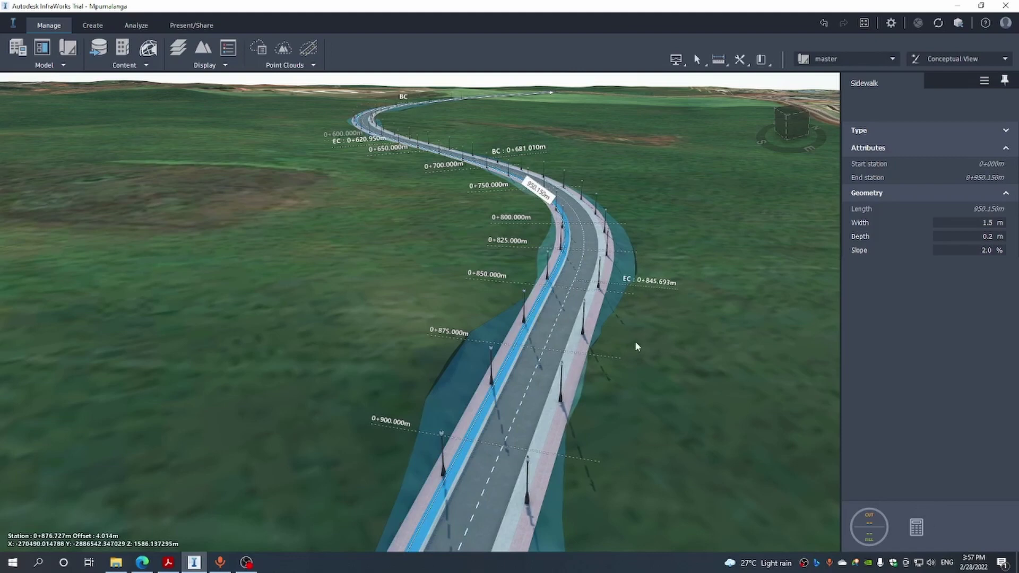
pyautogui.press('Escape')
pyautogui.press('Escape')
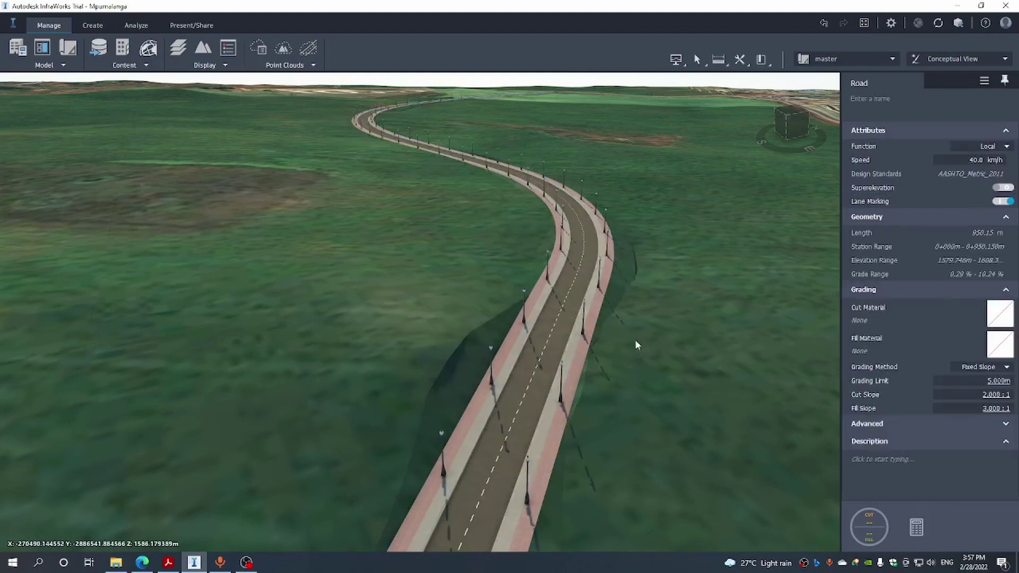
pyautogui.click(568, 345)
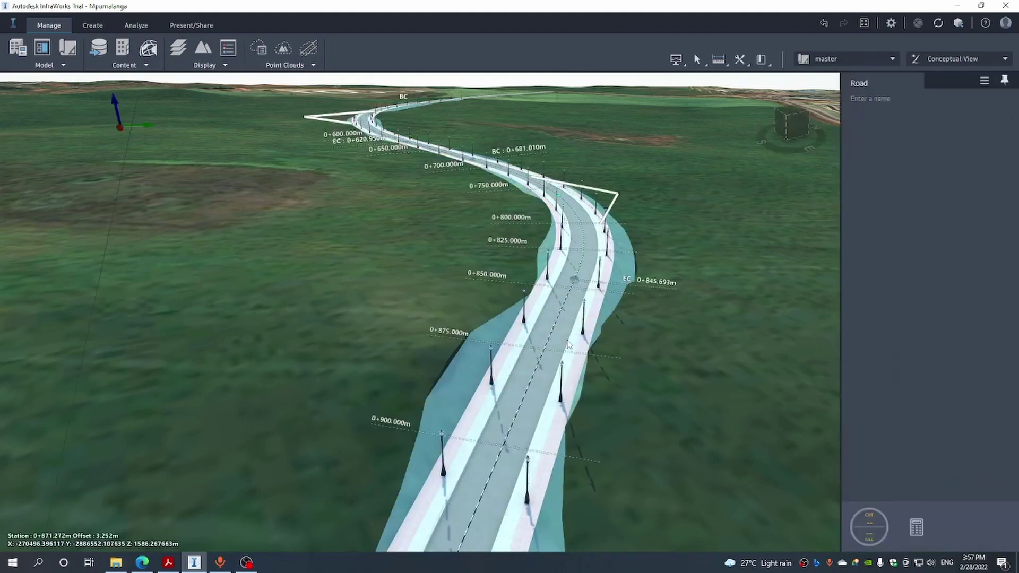
pyautogui.rightClick(568, 344)
pyautogui.click(605, 415)
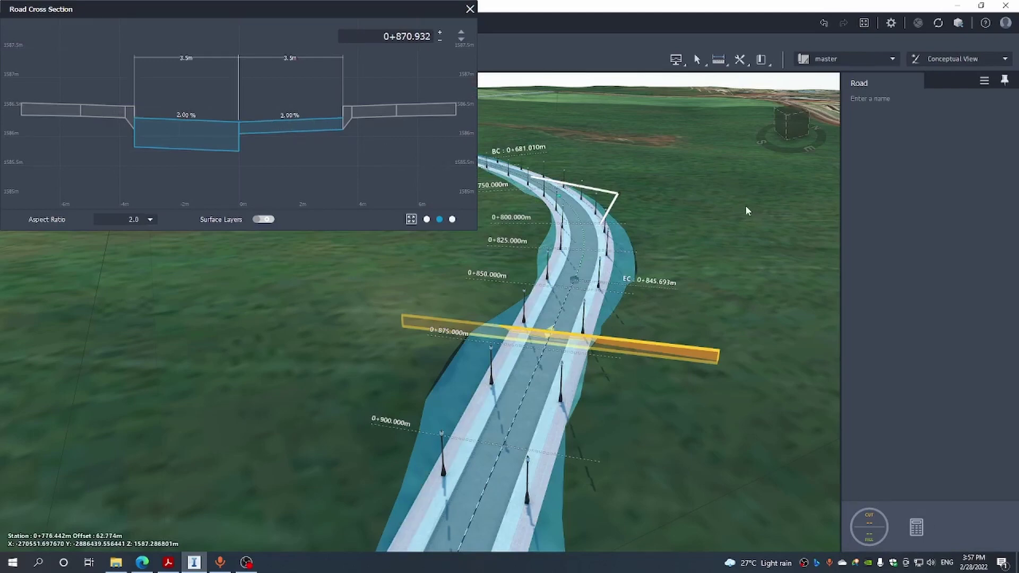
pyautogui.click(469, 9)
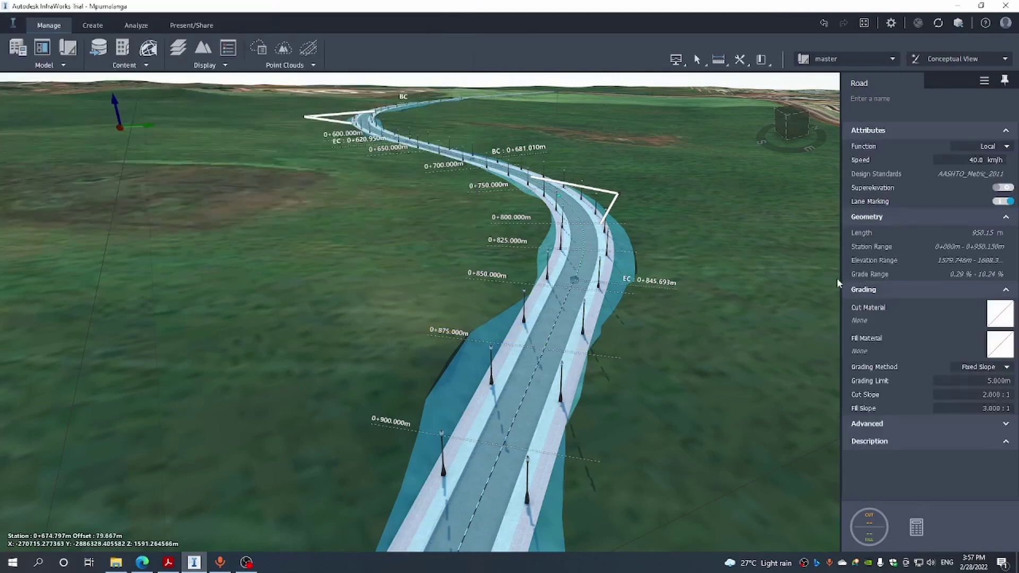
# Set the left travel lane's depth to 0.5 m.
pyautogui.click(632, 378)
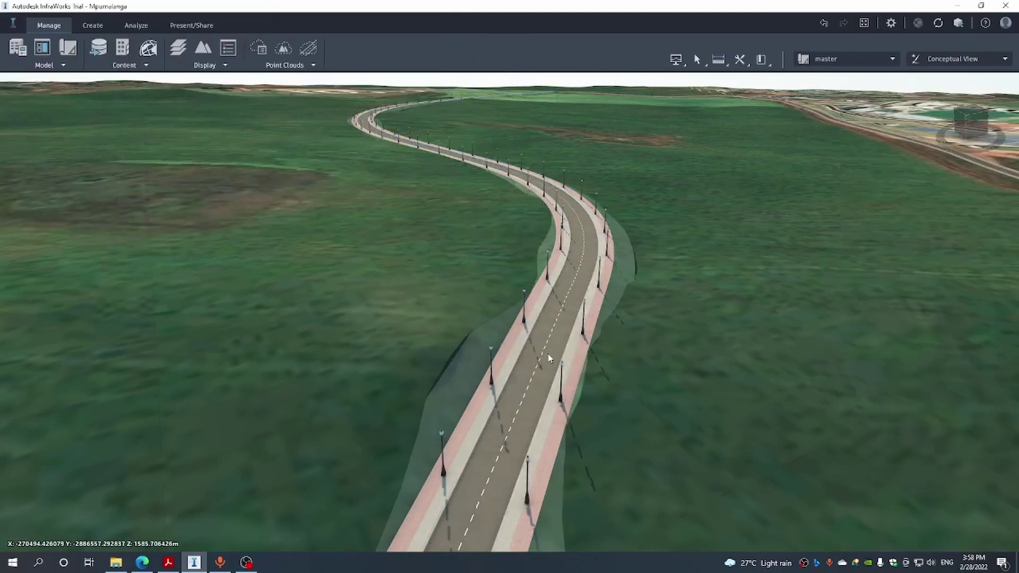
pyautogui.click(549, 359)
pyautogui.click(550, 358)
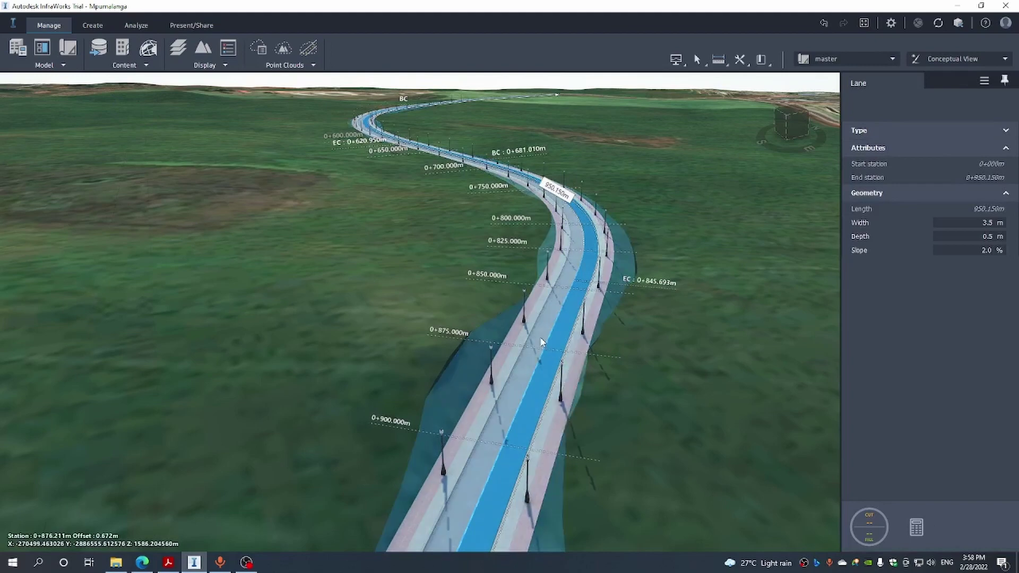
pyautogui.click(541, 342)
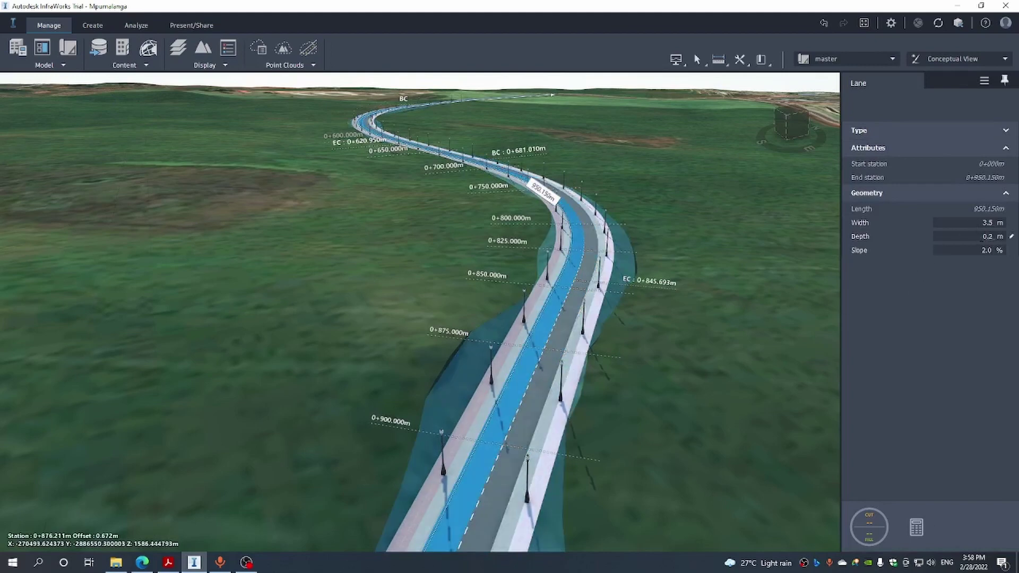
pyautogui.click(986, 237)
pyautogui.press('BackSpace')
pyautogui.press('BackSpace')
pyautogui.write('.5')
pyautogui.press('Return')
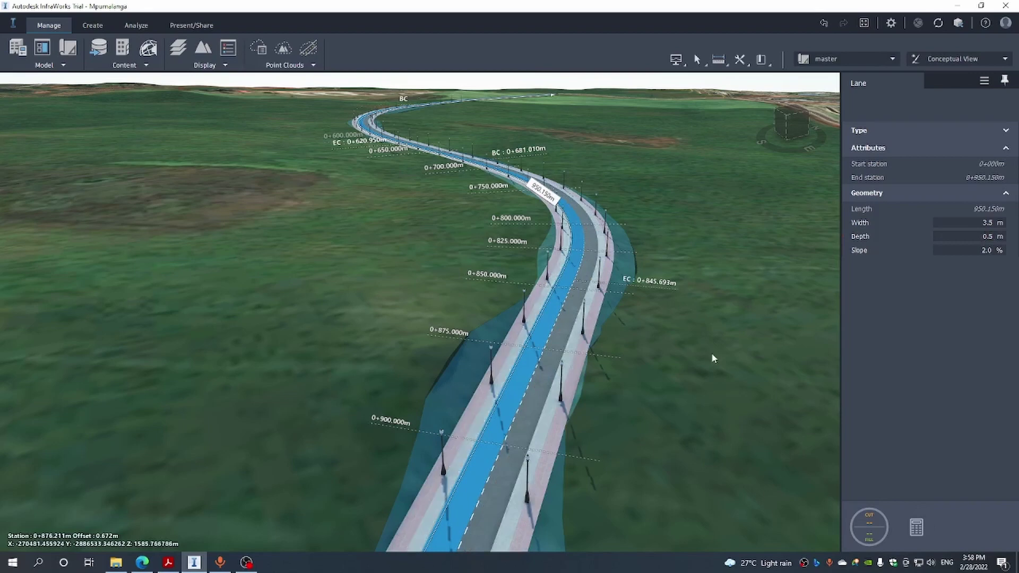
# Check the road cross section at station 0+871 from the road's context menu.
pyautogui.click(663, 357)
pyautogui.click(552, 343)
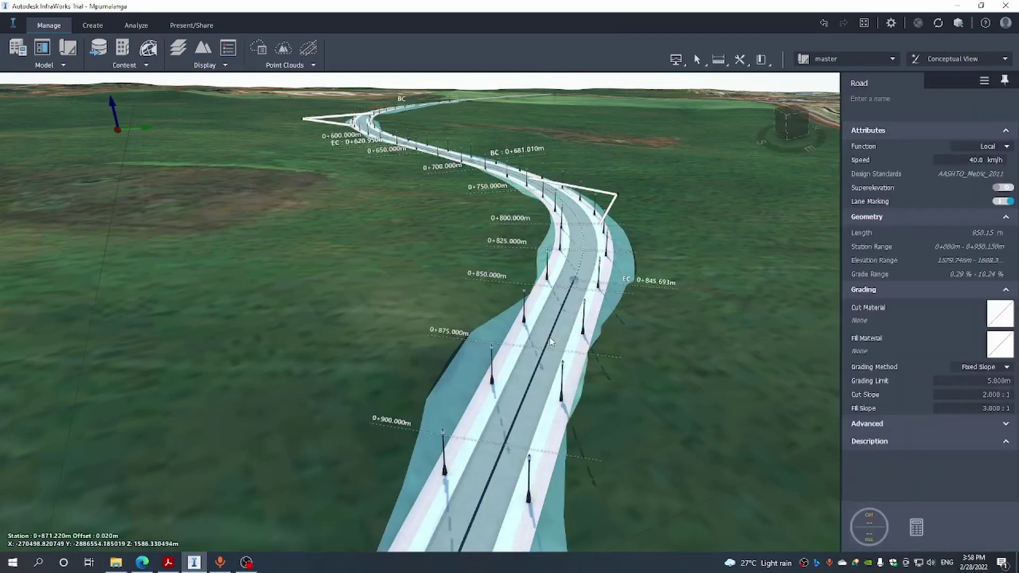
pyautogui.rightClick(552, 342)
pyautogui.click(584, 414)
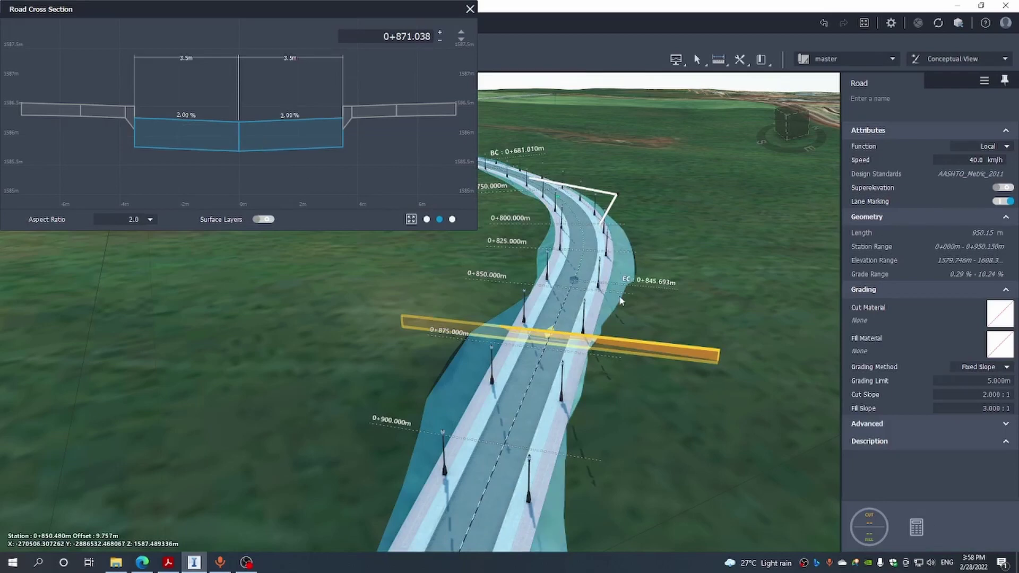
pyautogui.press('Escape')
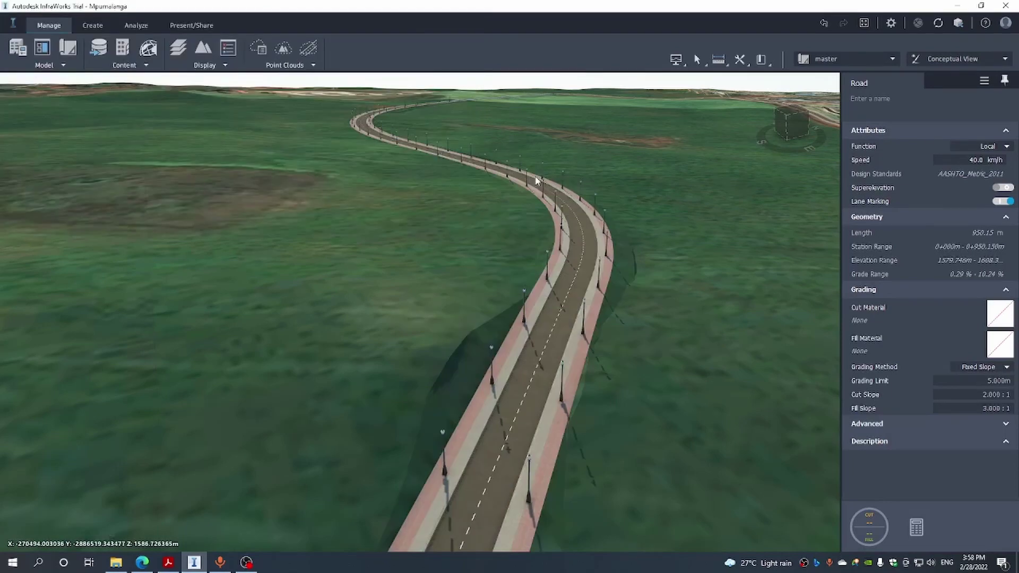
# Set the right travel lane's slope to -2.0 %.
pyautogui.click(564, 331)
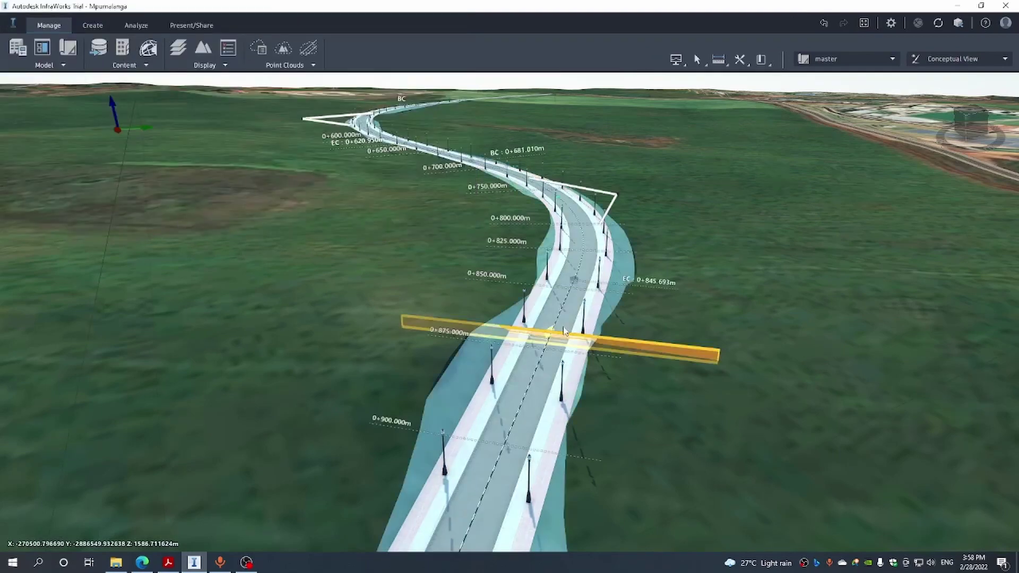
pyautogui.click(564, 332)
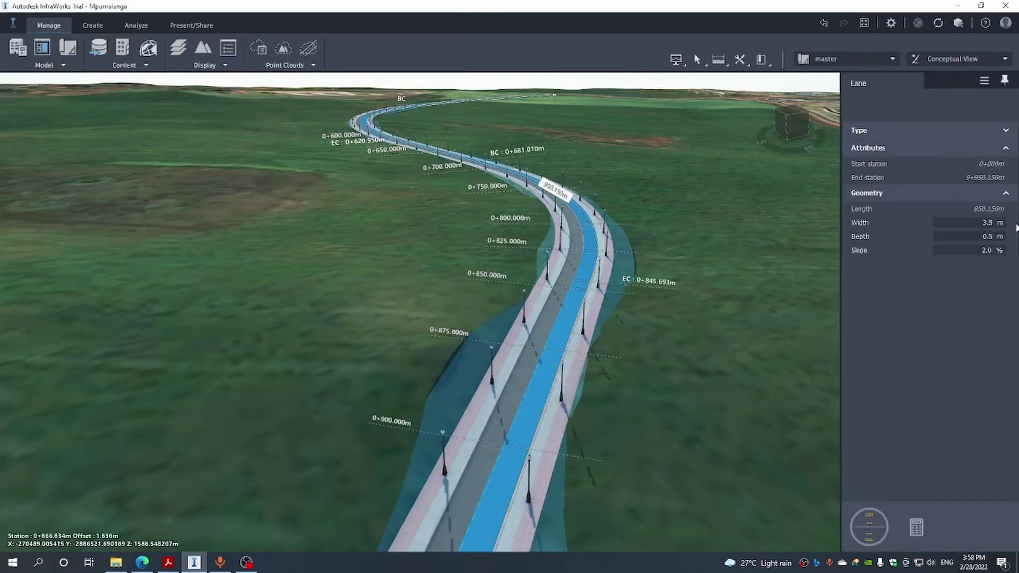
pyautogui.click(986, 250)
pyautogui.press('Return')
pyautogui.click(833, 361)
# Open the road cross section at 0+871, widen the display, and advance to 0+910.
pyautogui.click(562, 360)
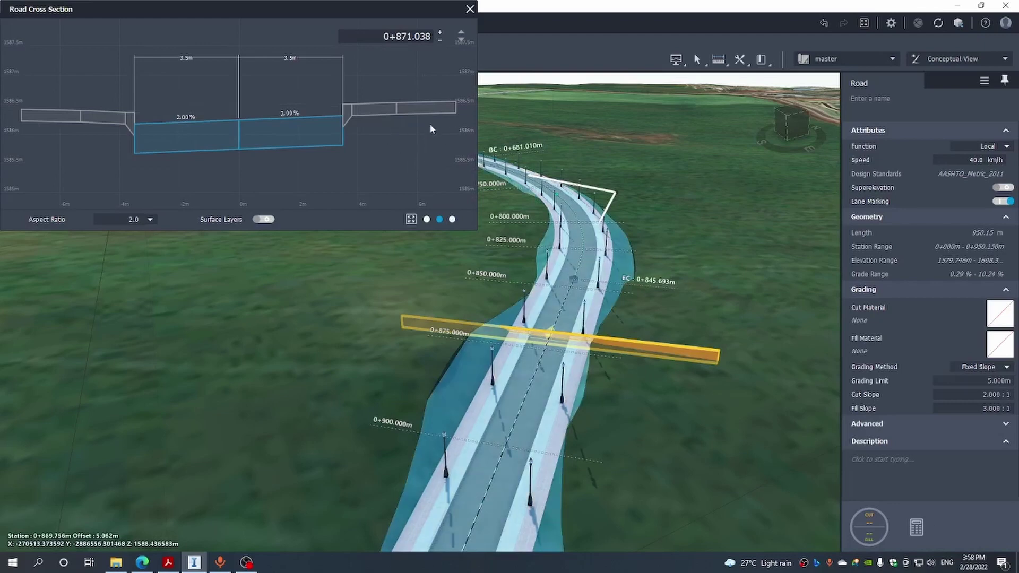
pyautogui.click(440, 34)
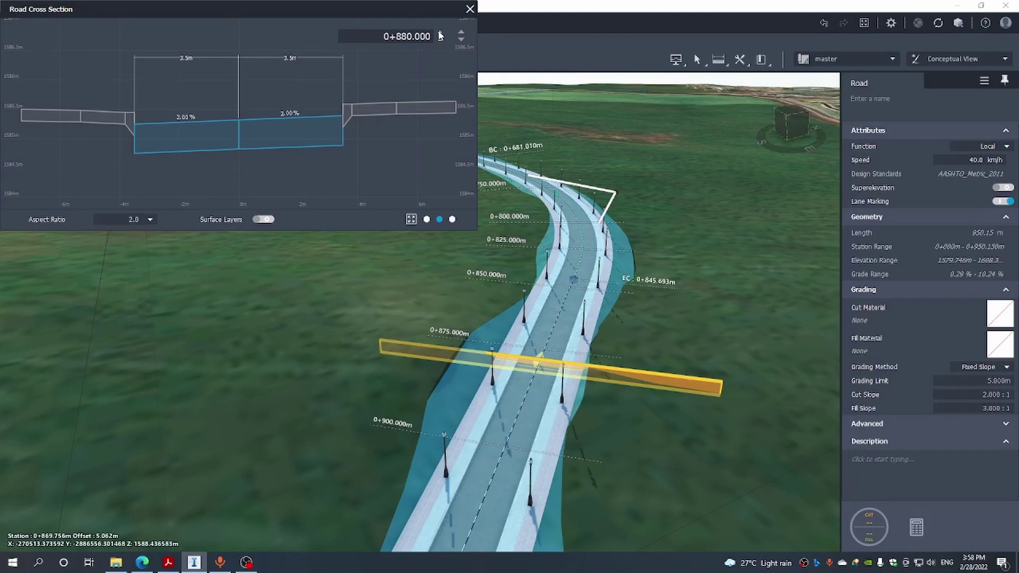
pyautogui.click(440, 34)
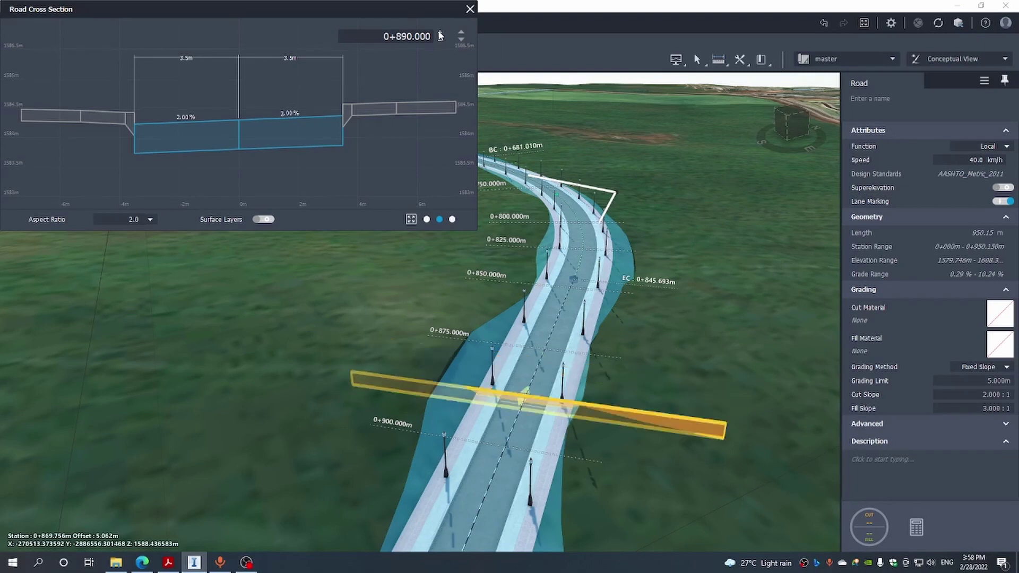
pyautogui.click(427, 219)
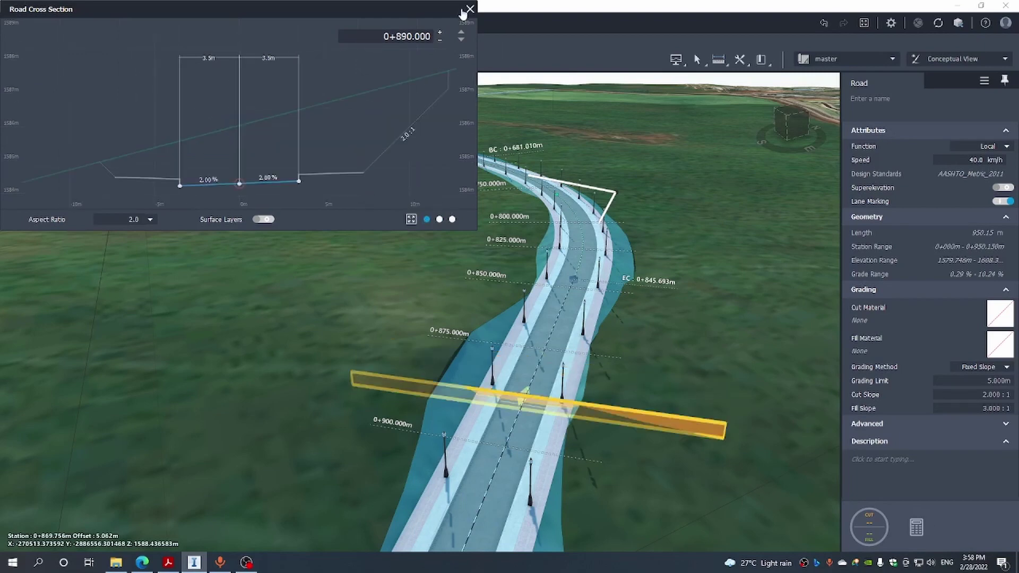
pyautogui.click(441, 35)
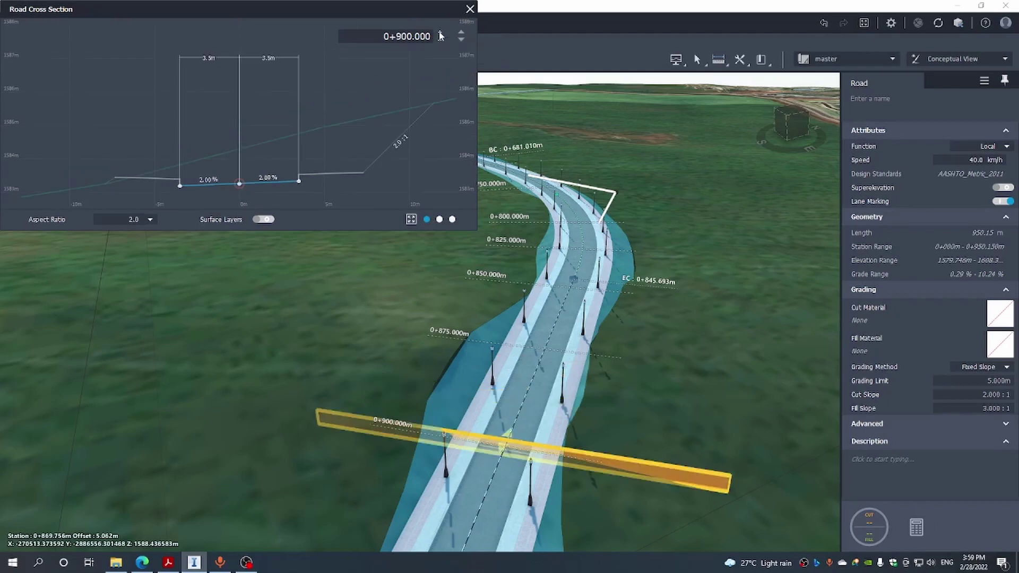
pyautogui.click(440, 35)
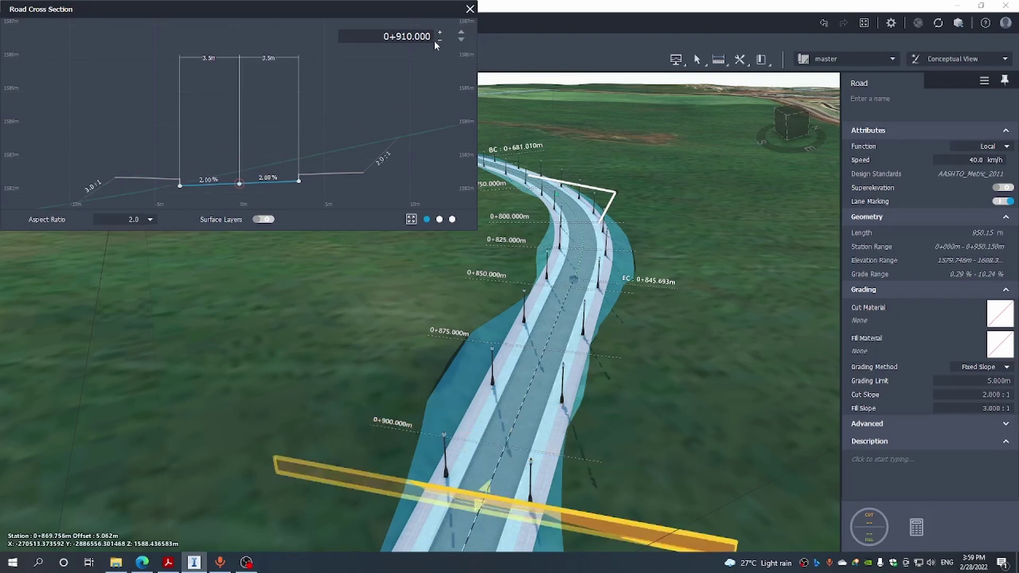
# Step the cross section back in 10 m increments to station 0+760, then close it.
pyautogui.click(440, 41)
pyautogui.click(440, 41)
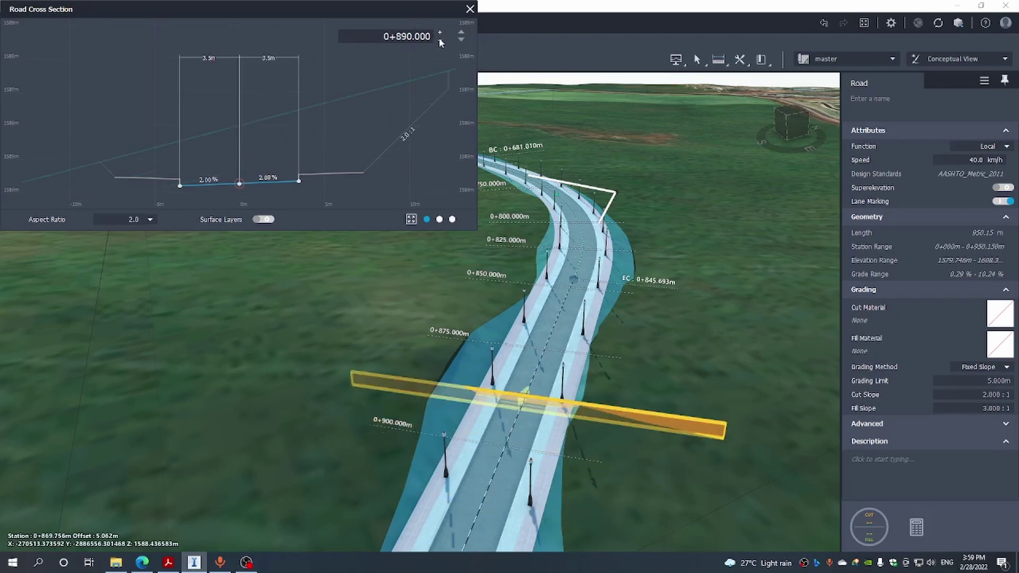
pyautogui.click(440, 40)
pyautogui.click(440, 41)
pyautogui.click(440, 41)
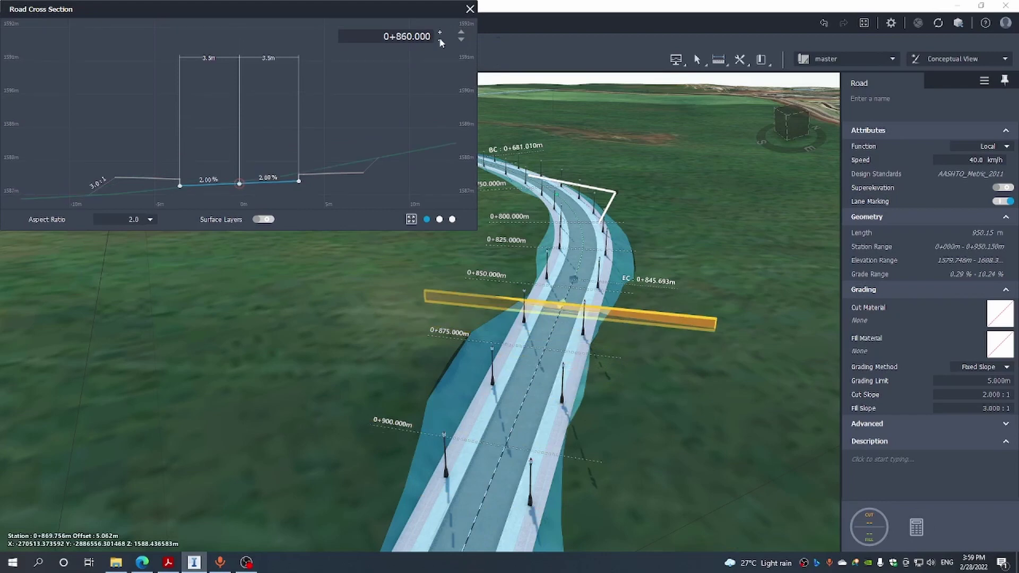
pyautogui.click(440, 41)
pyautogui.click(440, 41)
pyautogui.click(440, 41)
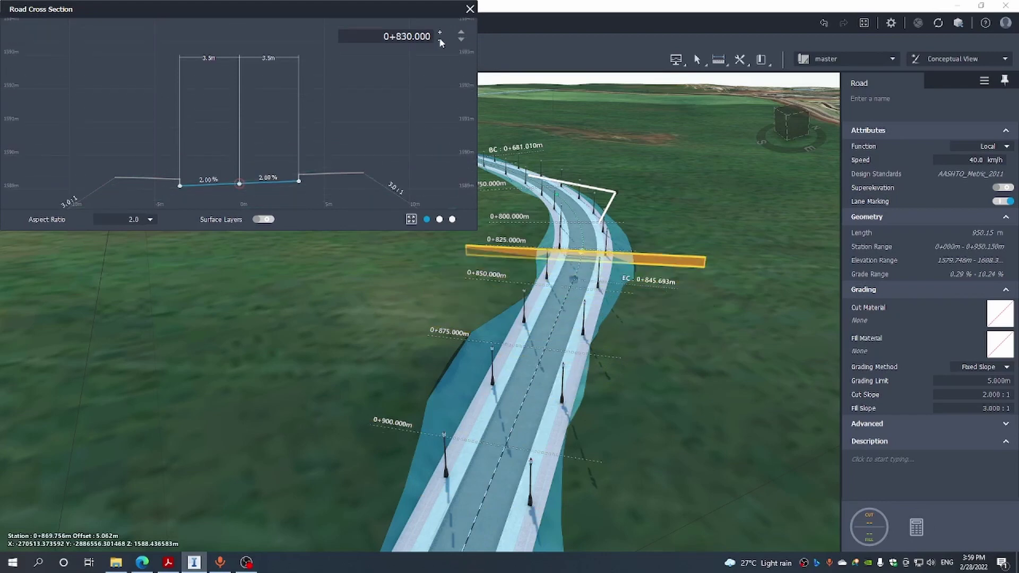
pyautogui.click(440, 40)
pyautogui.click(440, 41)
pyautogui.click(440, 41)
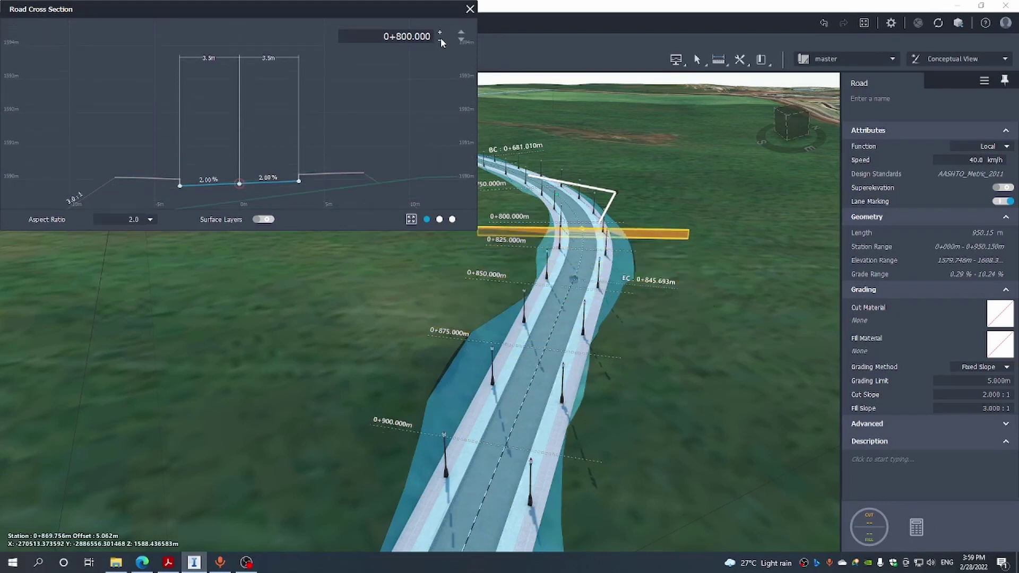
pyautogui.click(440, 41)
pyautogui.click(440, 41)
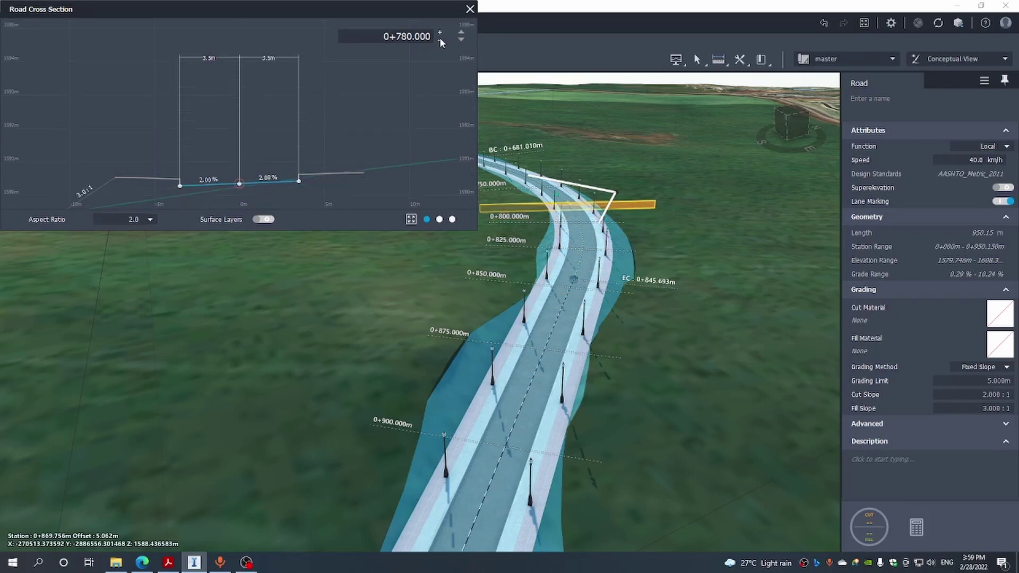
pyautogui.click(440, 41)
pyautogui.click(441, 40)
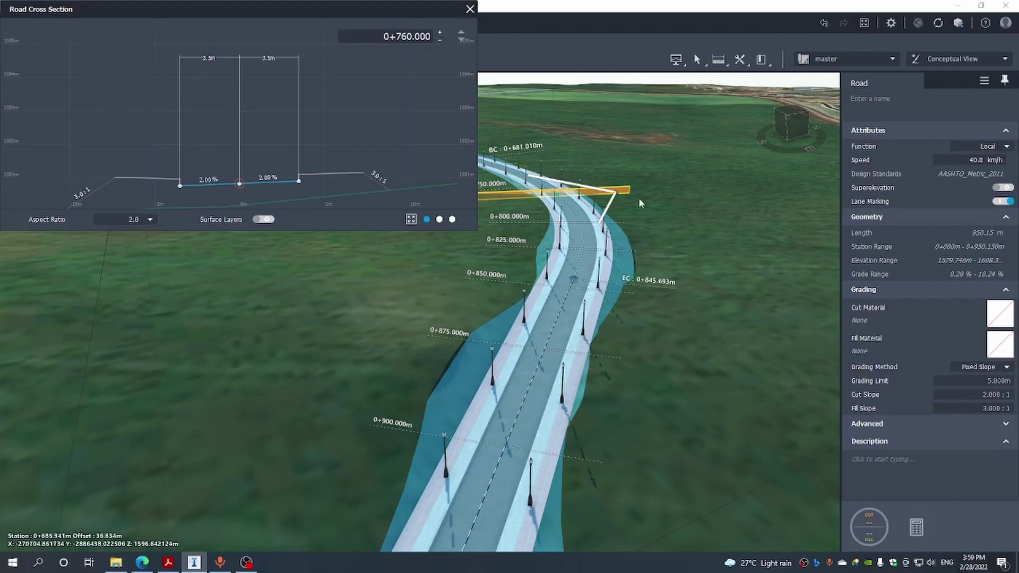
pyautogui.click(469, 9)
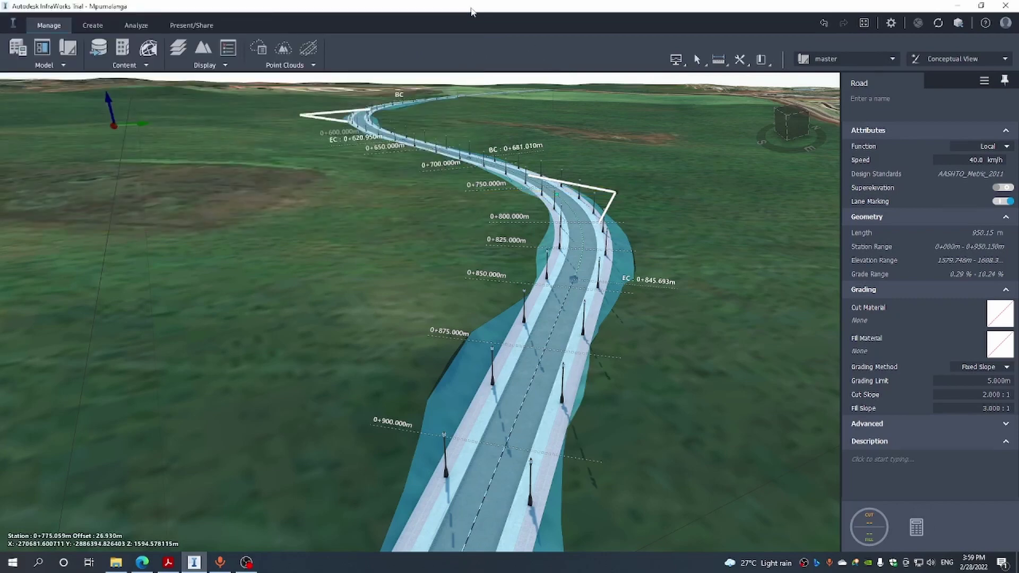
# Reselect Component Road 3 and run Earthwork Quantities: 6320.830 m³ cut, 7104.274 m³ fill.
pyautogui.click(741, 190)
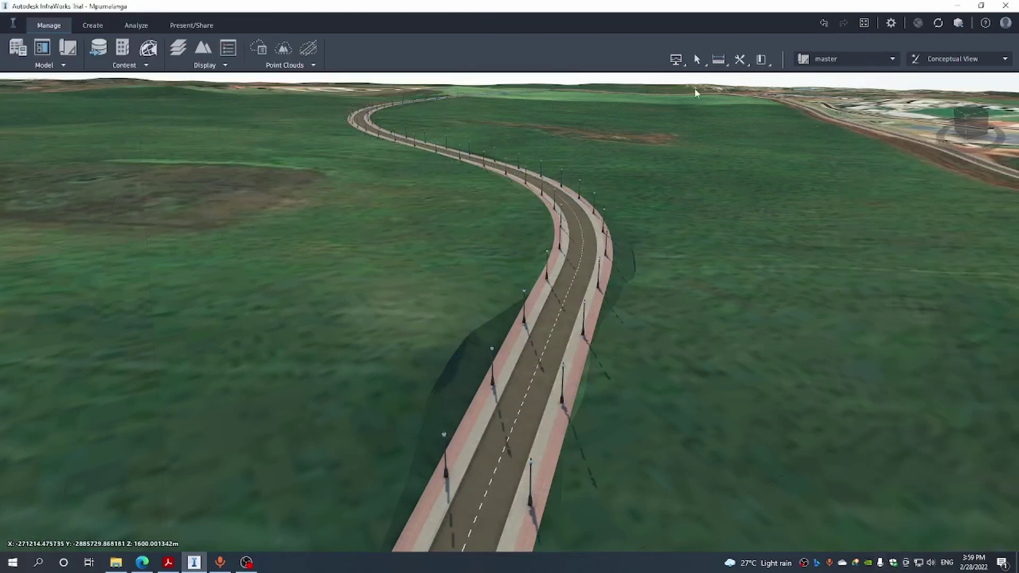
pyautogui.click(599, 255)
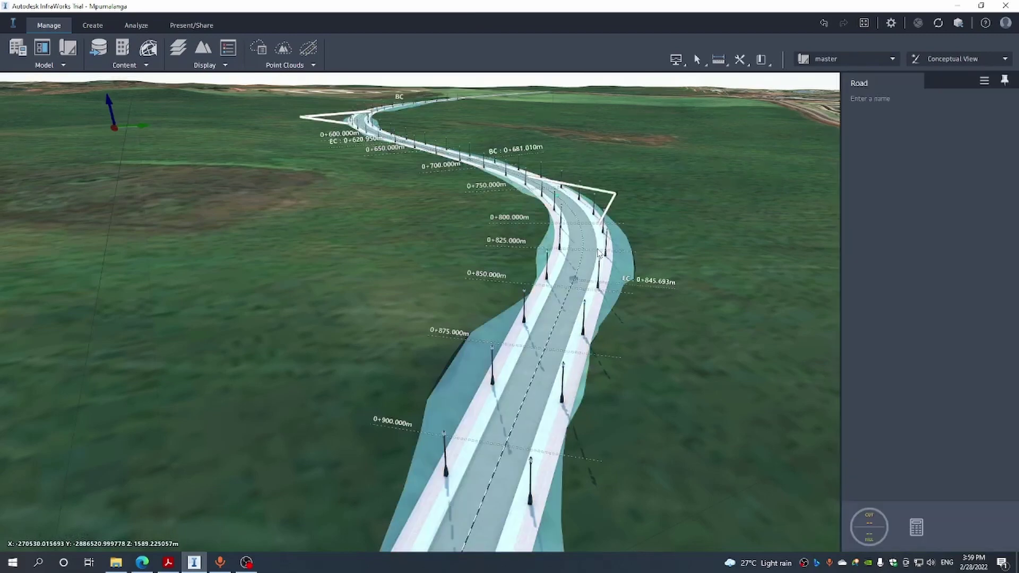
pyautogui.click(876, 527)
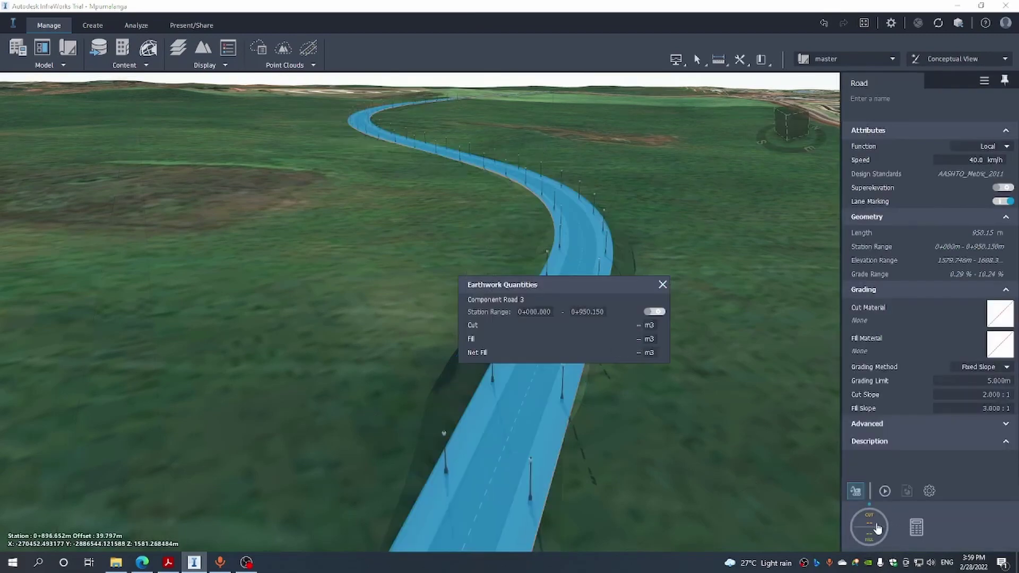
pyautogui.click(884, 492)
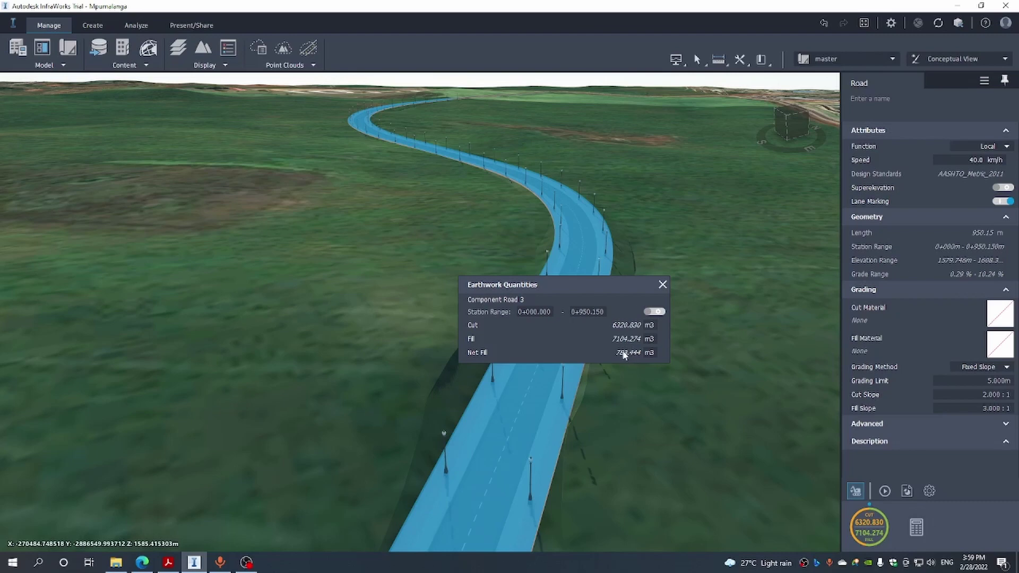
pyautogui.click(663, 285)
pyautogui.click(721, 330)
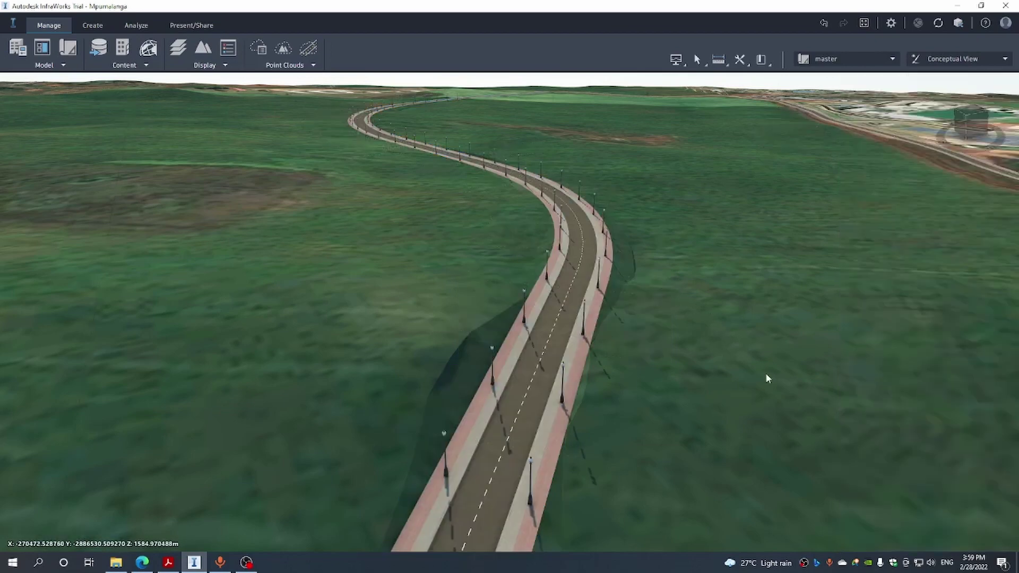
pyautogui.moveTo(766, 375)
pyautogui.mouseDown(button='middle')
pyautogui.moveTo(765, 346)
pyautogui.moveTo(748, 347)
pyautogui.moveTo(765, 366)
pyautogui.mouseUp(button='middle')
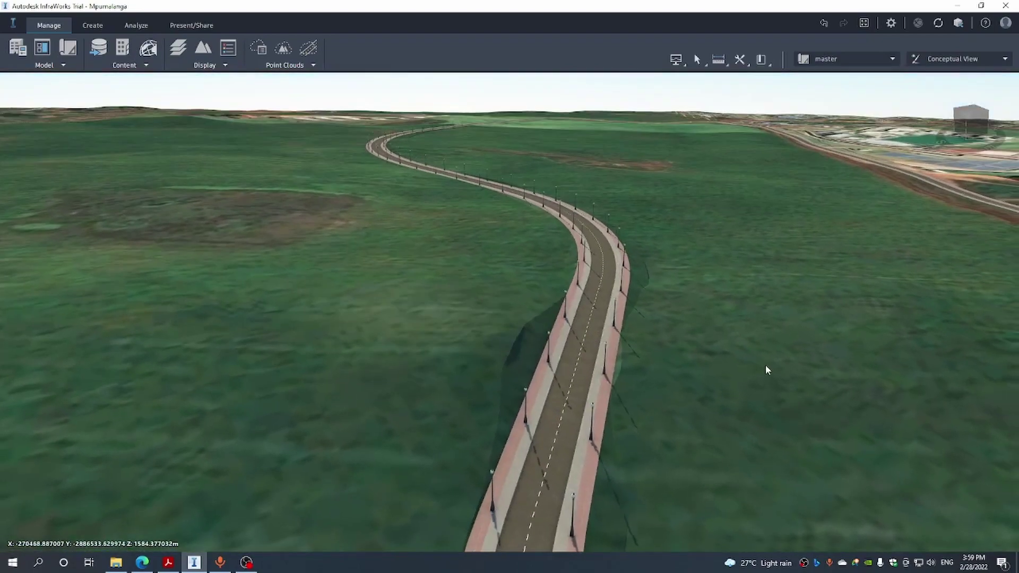
pyautogui.scroll(-5, 763, 364)
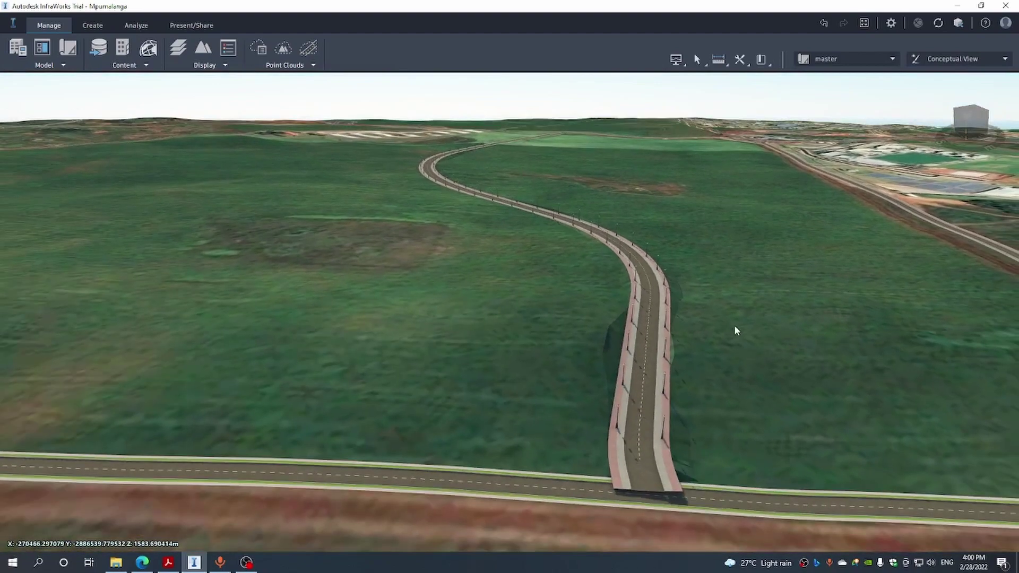
pyautogui.moveTo(735, 325); pyautogui.dragTo(798, 327, button='middle')
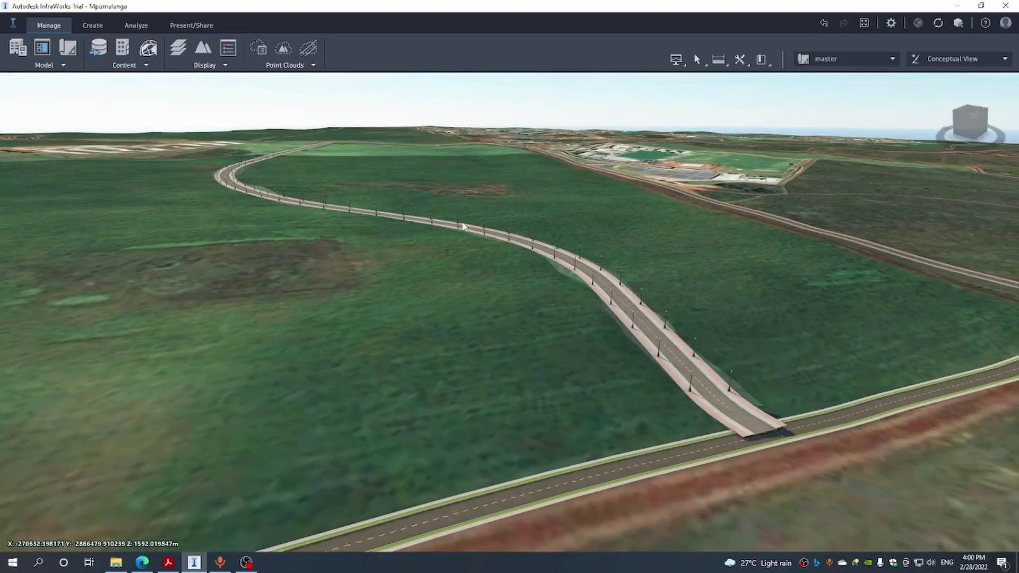
pyautogui.scroll(3, 463, 226)
pyautogui.scroll(3, 465, 228)
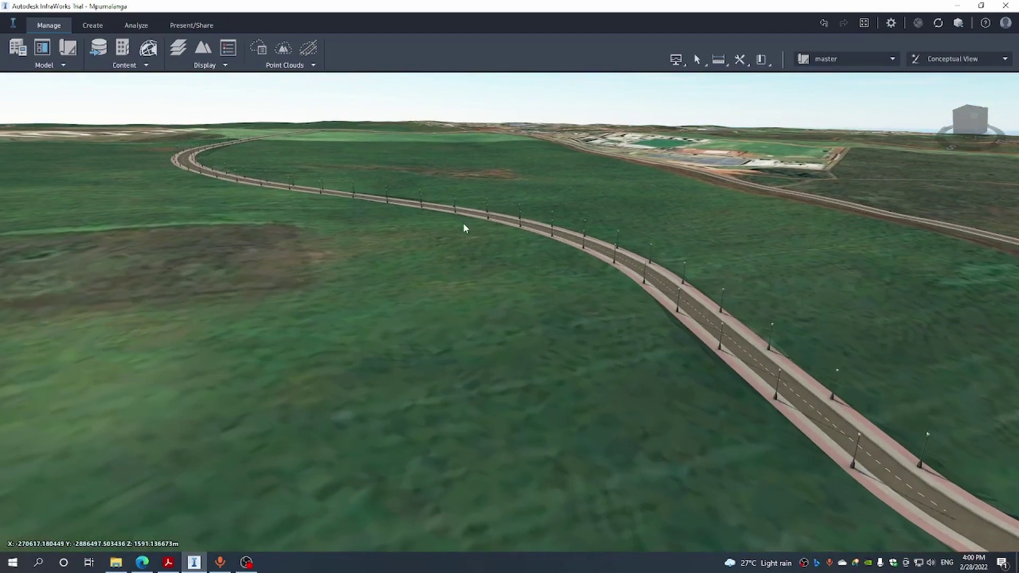
pyautogui.moveTo(464, 225); pyautogui.dragTo(516, 245, button='middle')
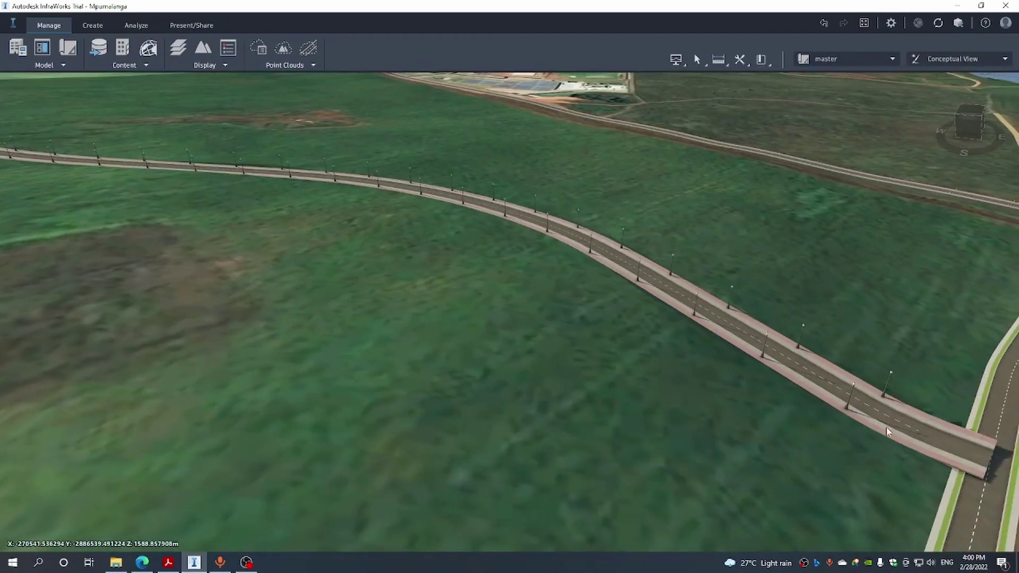
pyautogui.click(988, 453)
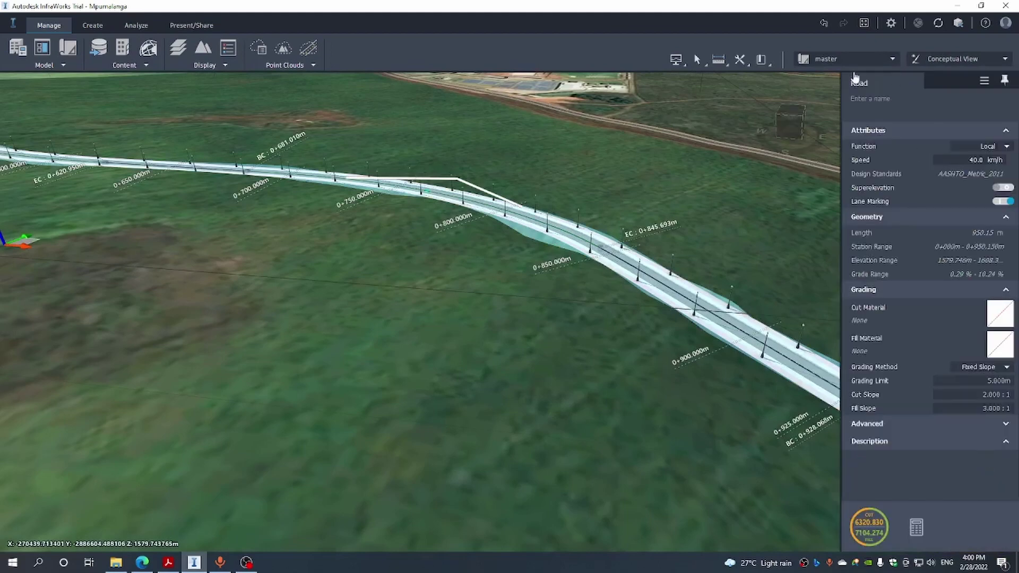
pyautogui.press('Escape')
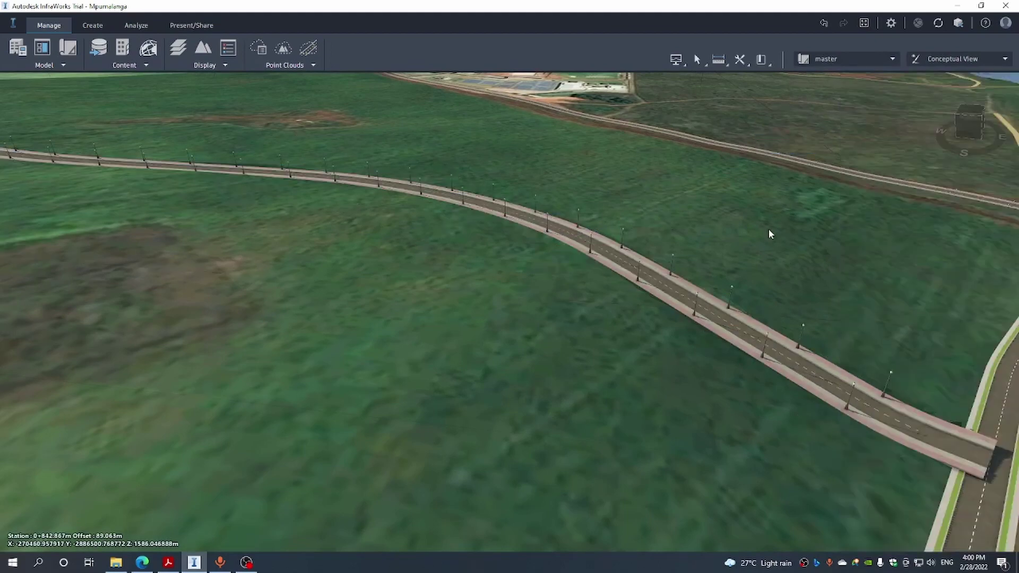
pyautogui.click(961, 451)
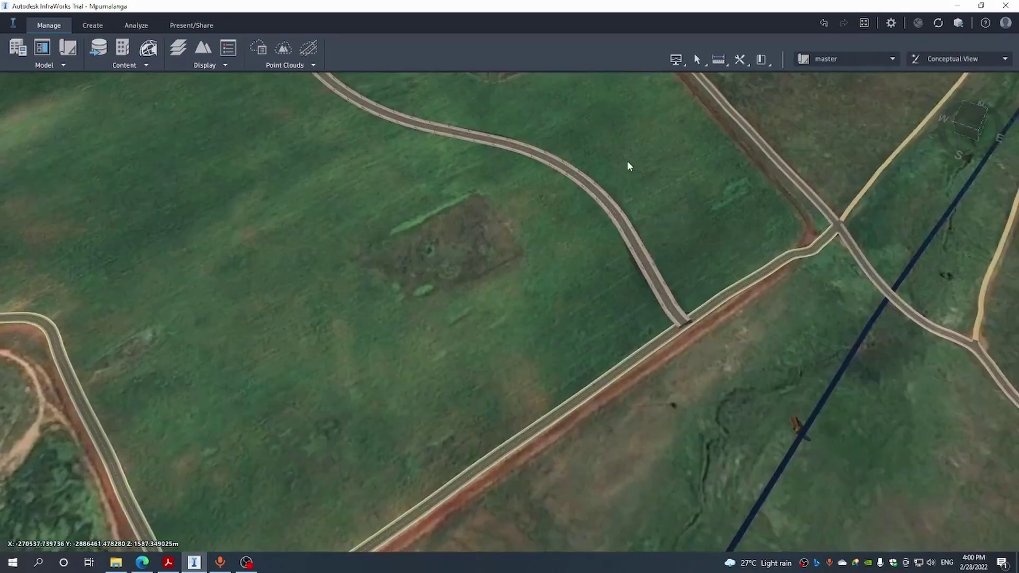
pyautogui.moveTo(543, 194); pyautogui.dragTo(571, 124, button='middle')
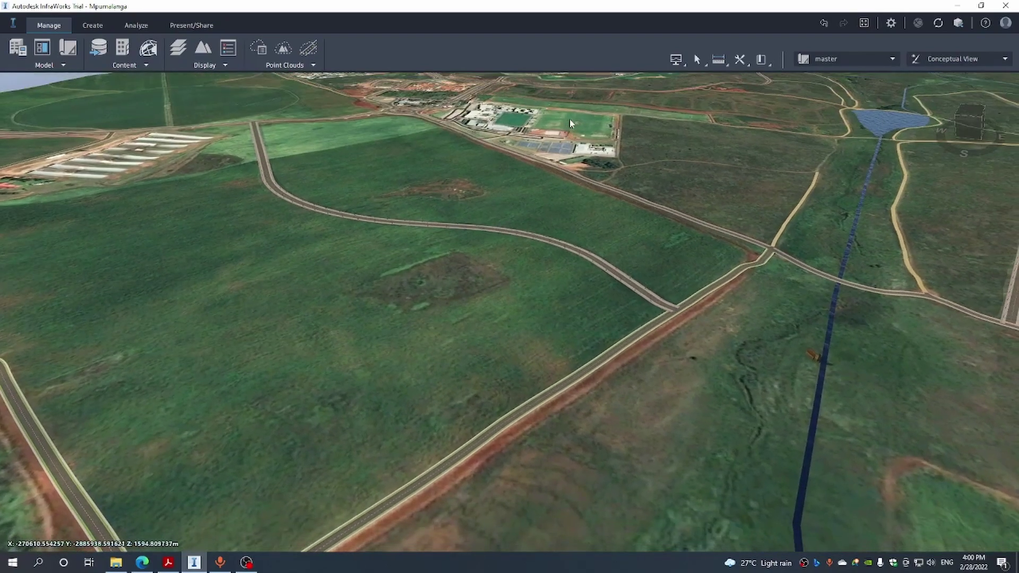
pyautogui.scroll(5, 333, 173)
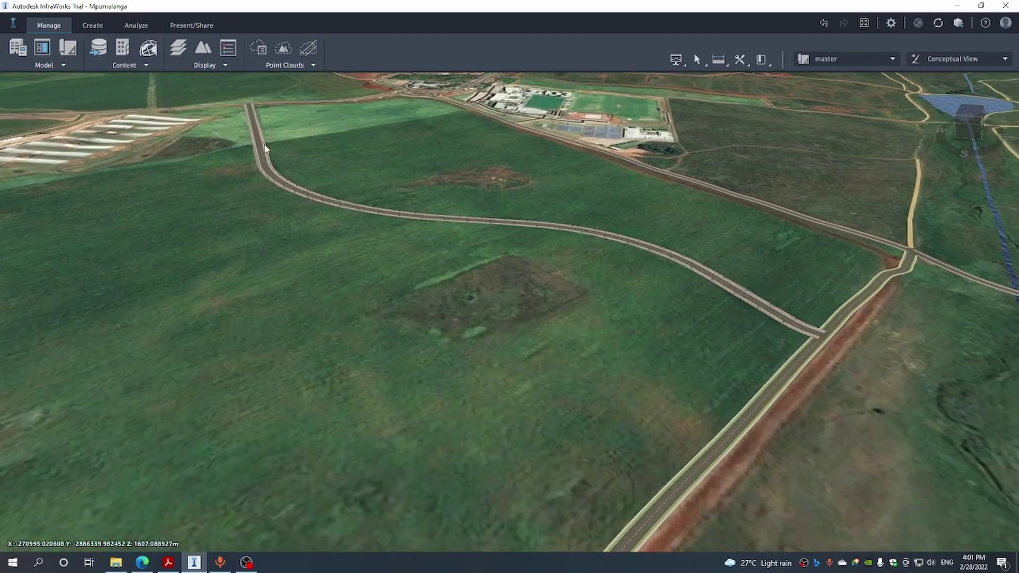
pyautogui.scroll(2, 361, 176)
pyautogui.scroll(2, 649, 247)
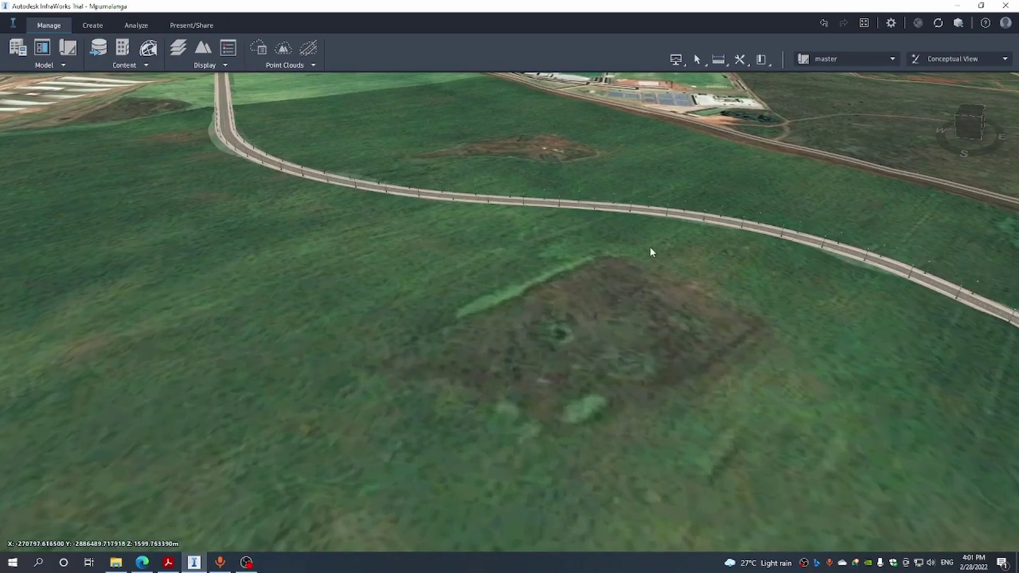
pyautogui.moveTo(691, 271); pyautogui.dragTo(603, 245, button='middle')
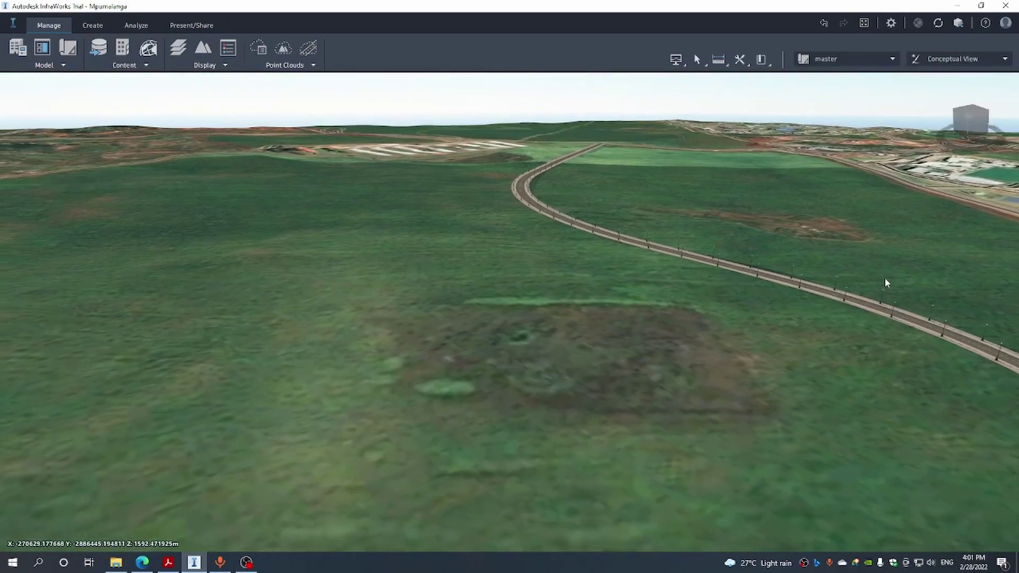
pyautogui.moveTo(854, 289); pyautogui.dragTo(423, 209)
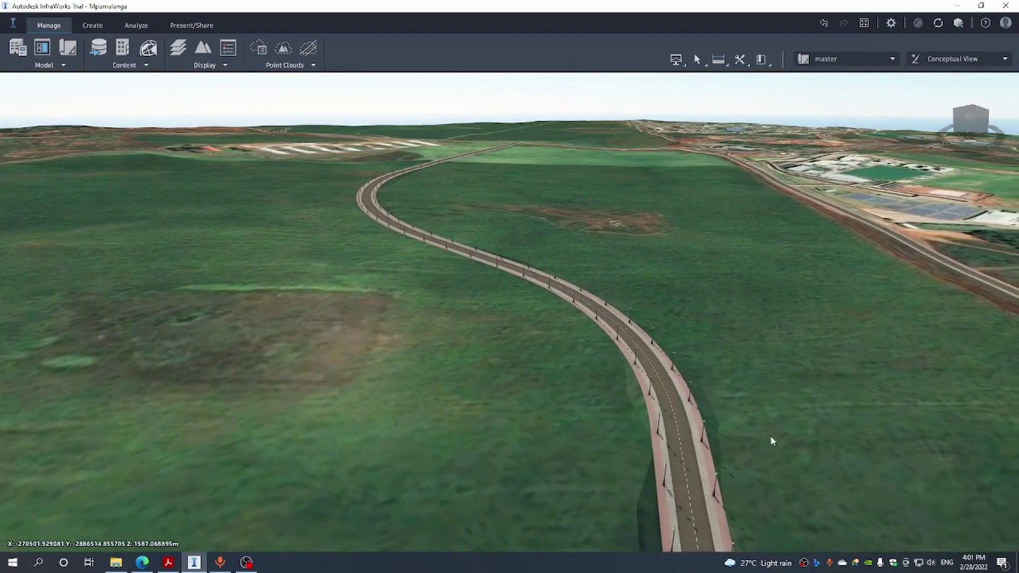
pyautogui.scroll(3, 771, 441)
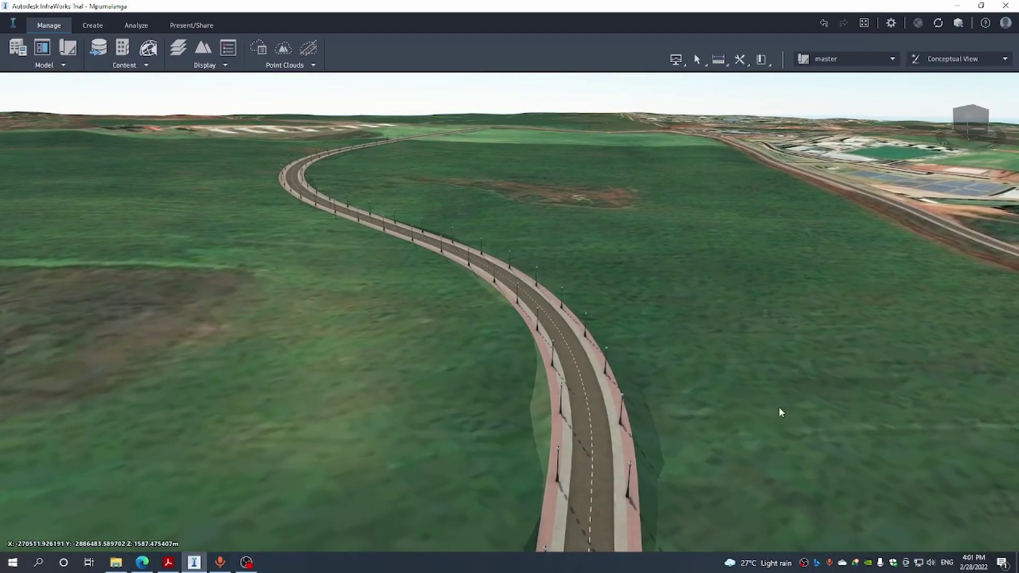
pyautogui.keyDown('shift'); pyautogui.moveTo(778, 407); pyautogui.dragTo(539, 357, button='middle'); pyautogui.keyUp('shift')
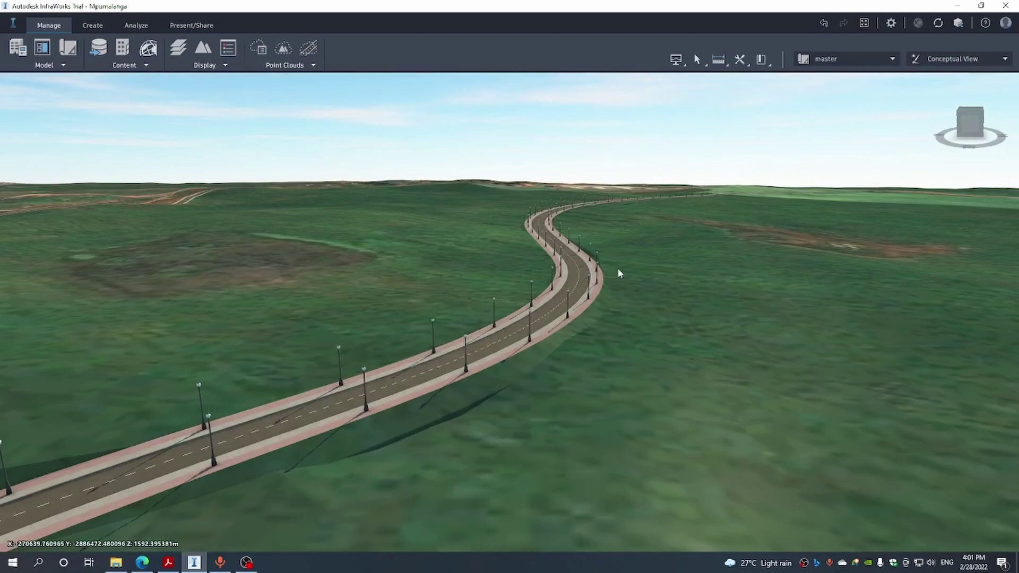
pyautogui.scroll(3, 592, 281)
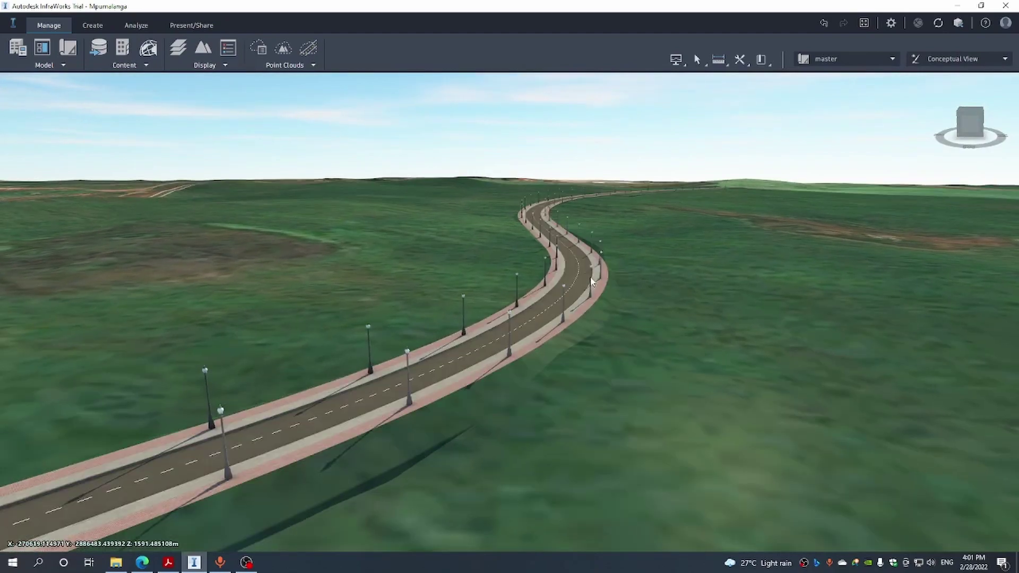
pyautogui.scroll(5, 592, 281)
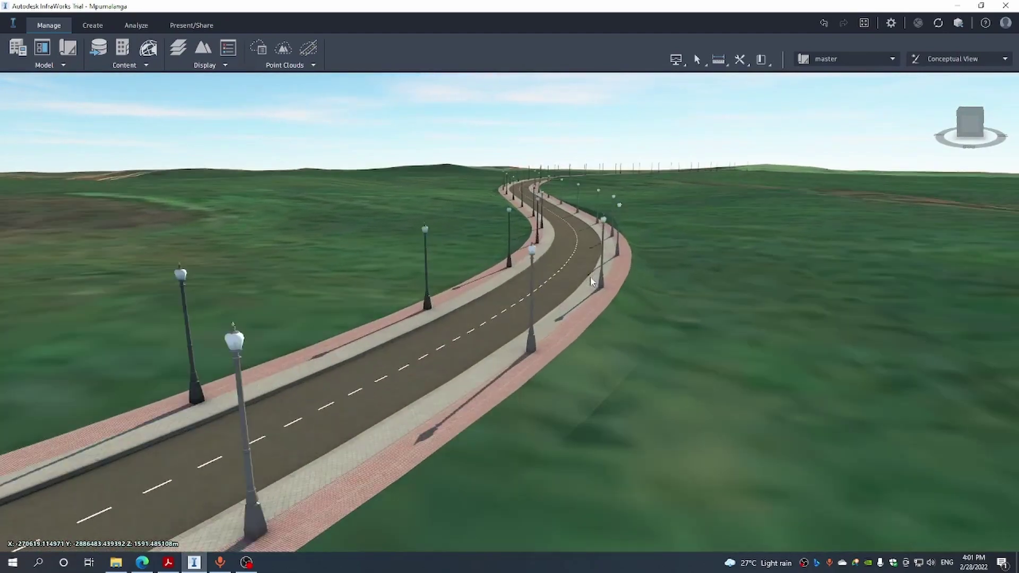
pyautogui.scroll(-2, 590, 280)
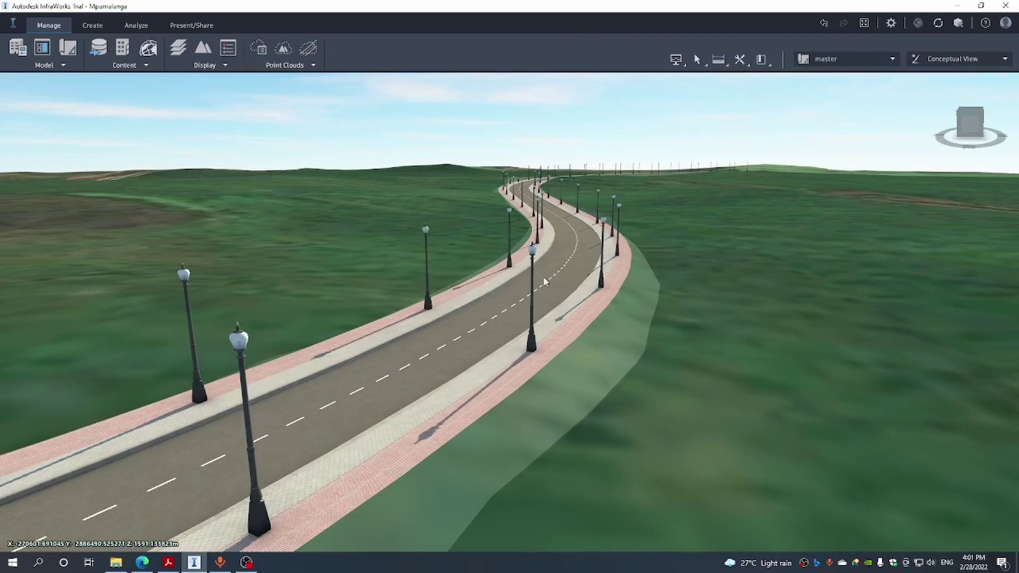